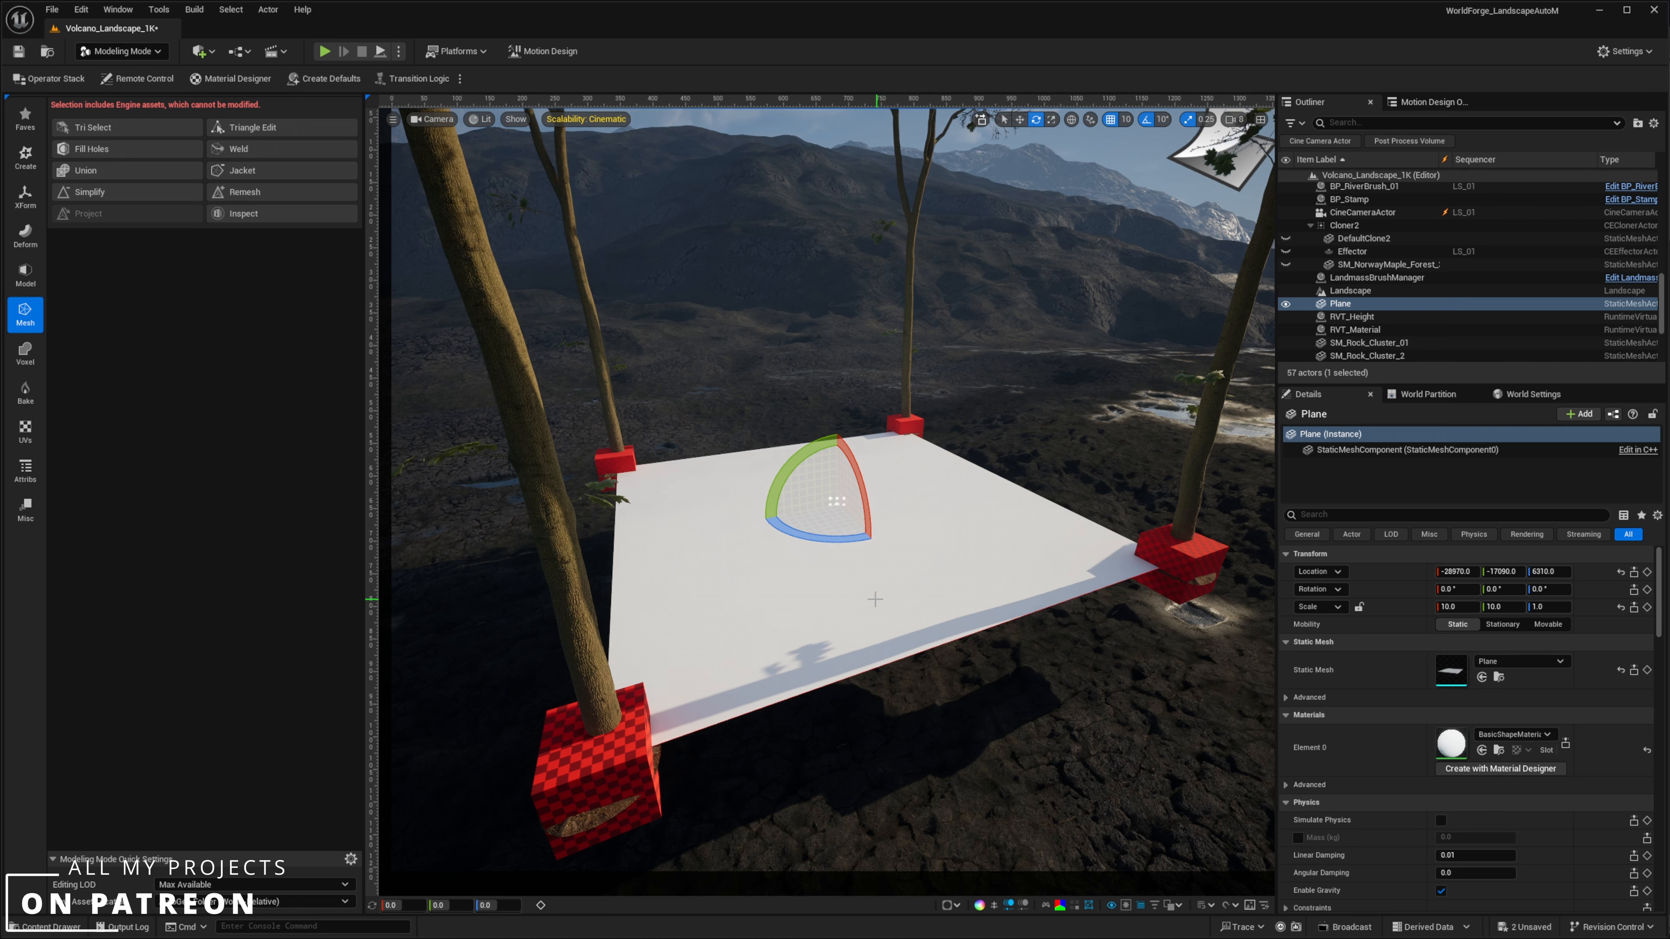
Copy the engine's BasicShapes Plane mesh into the NorwayMaple/Geometry/SimpleWind content folder.
right_drag(816, 543, 788, 538)
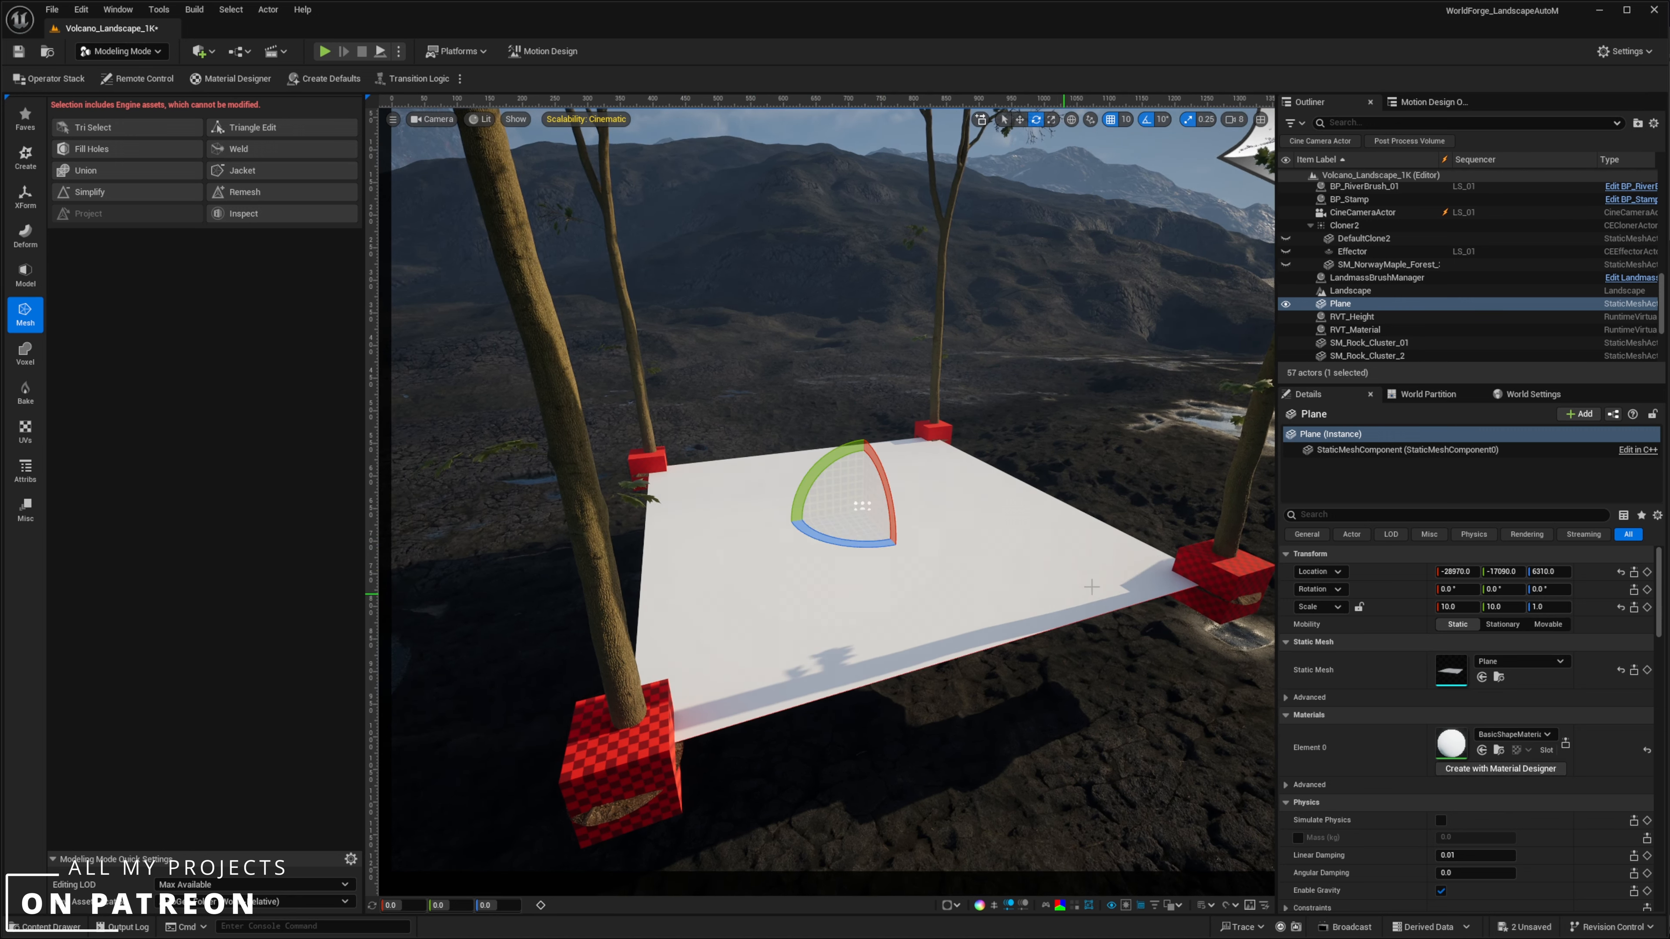
click(1500, 677)
right_click(738, 654)
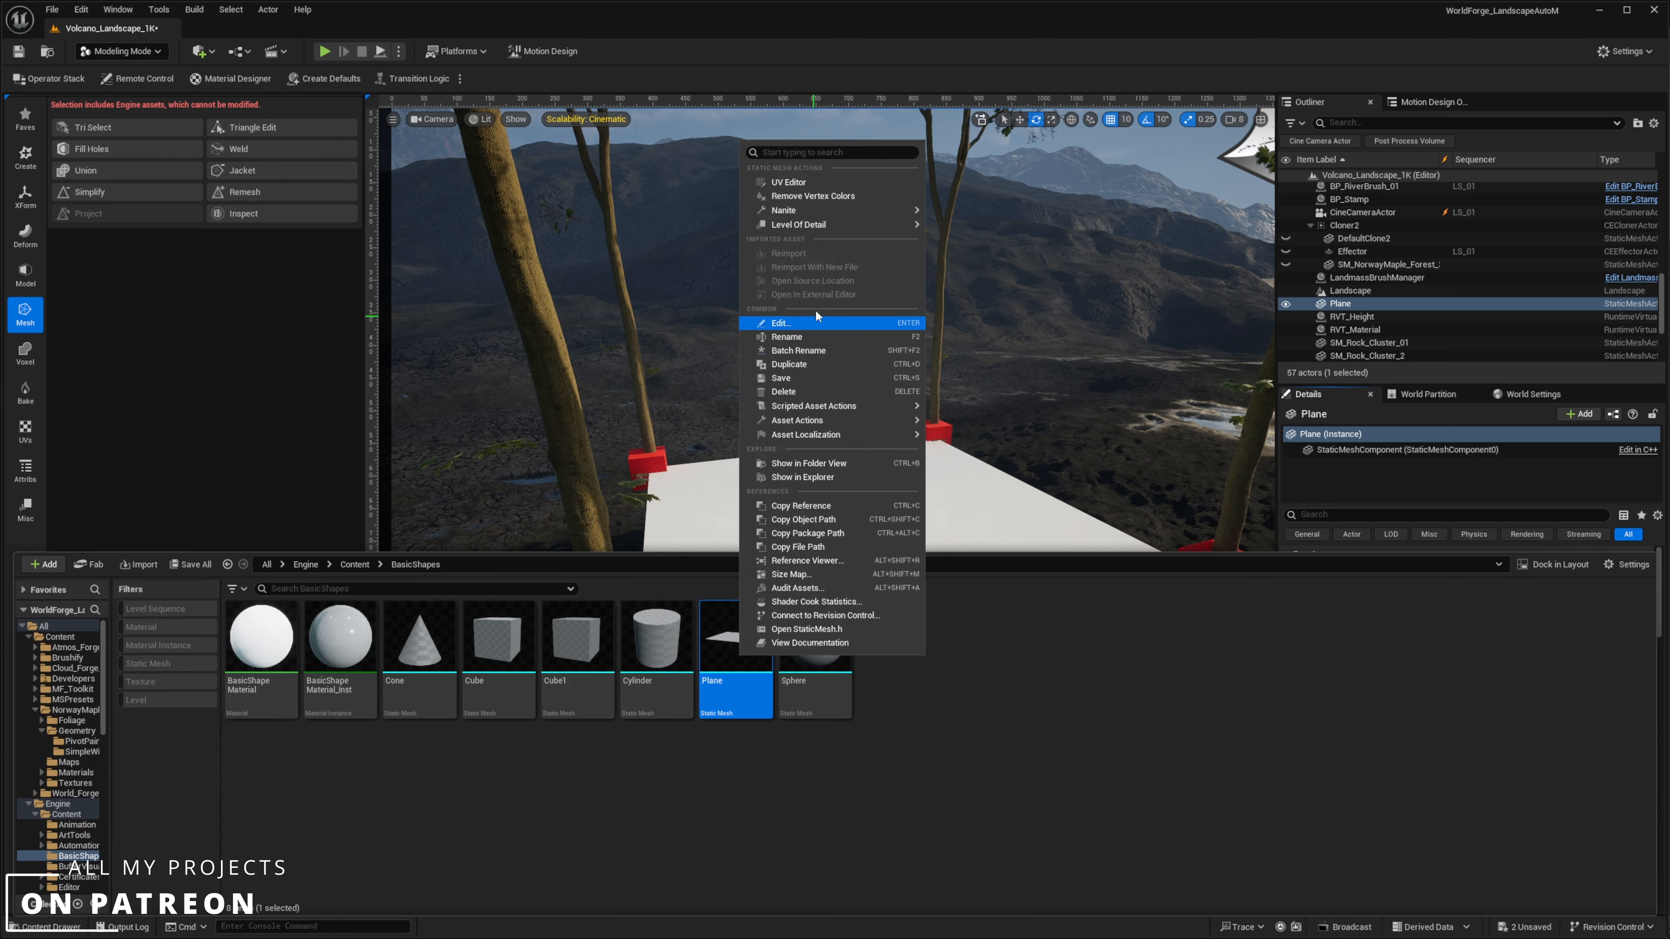
click(757, 699)
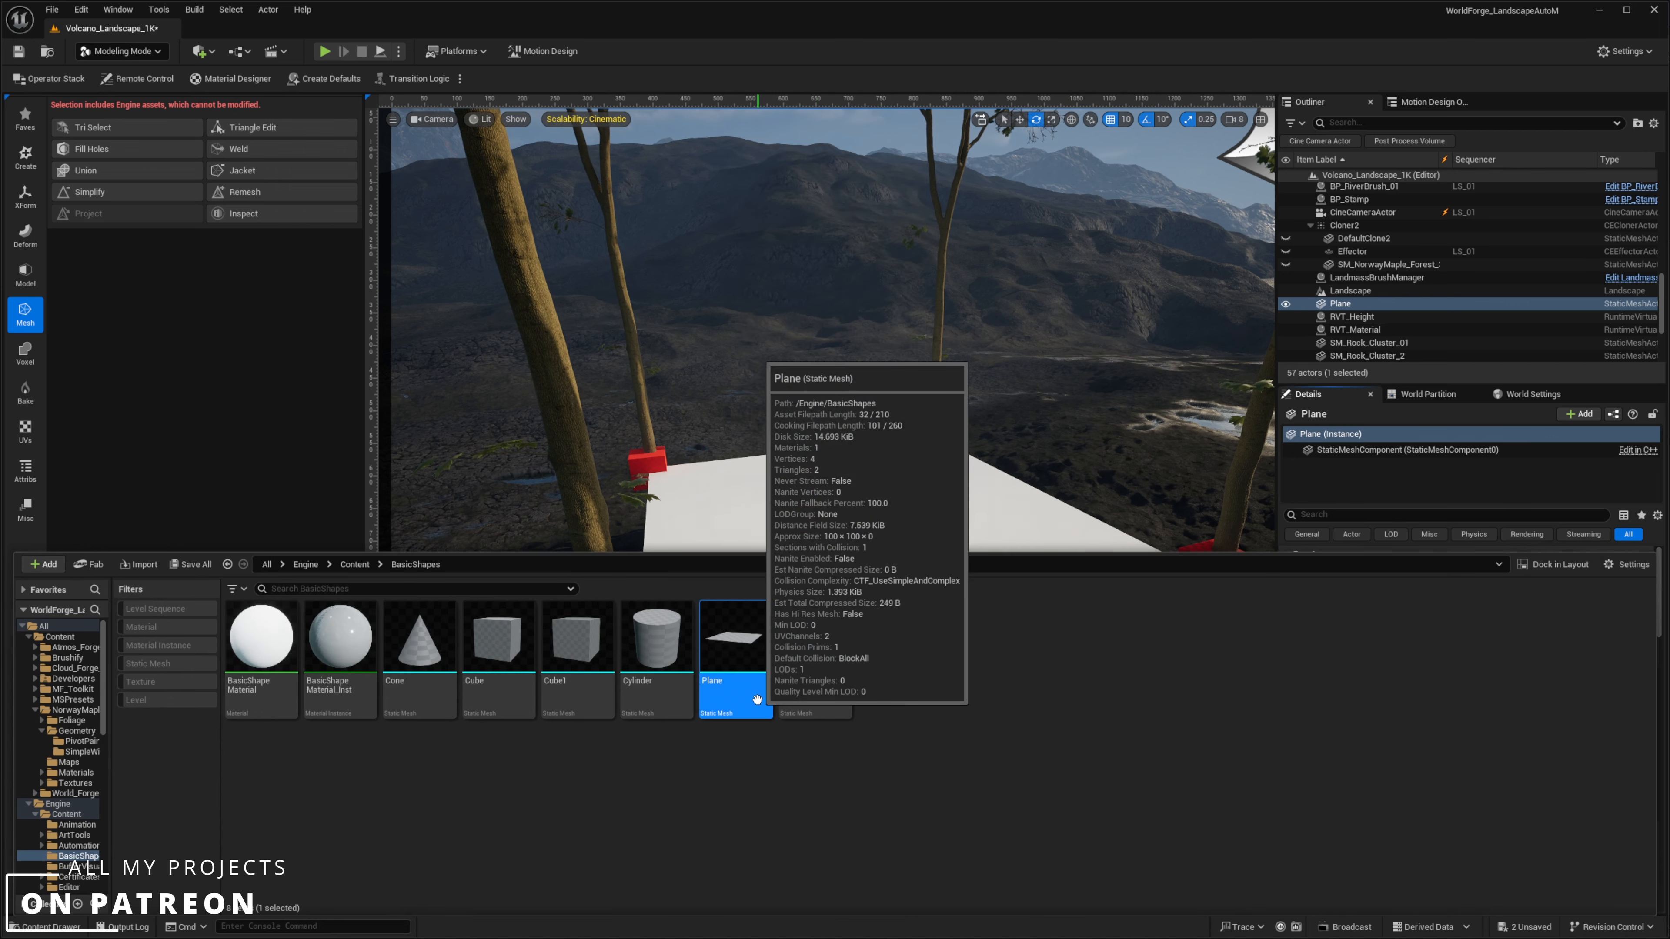
click(228, 565)
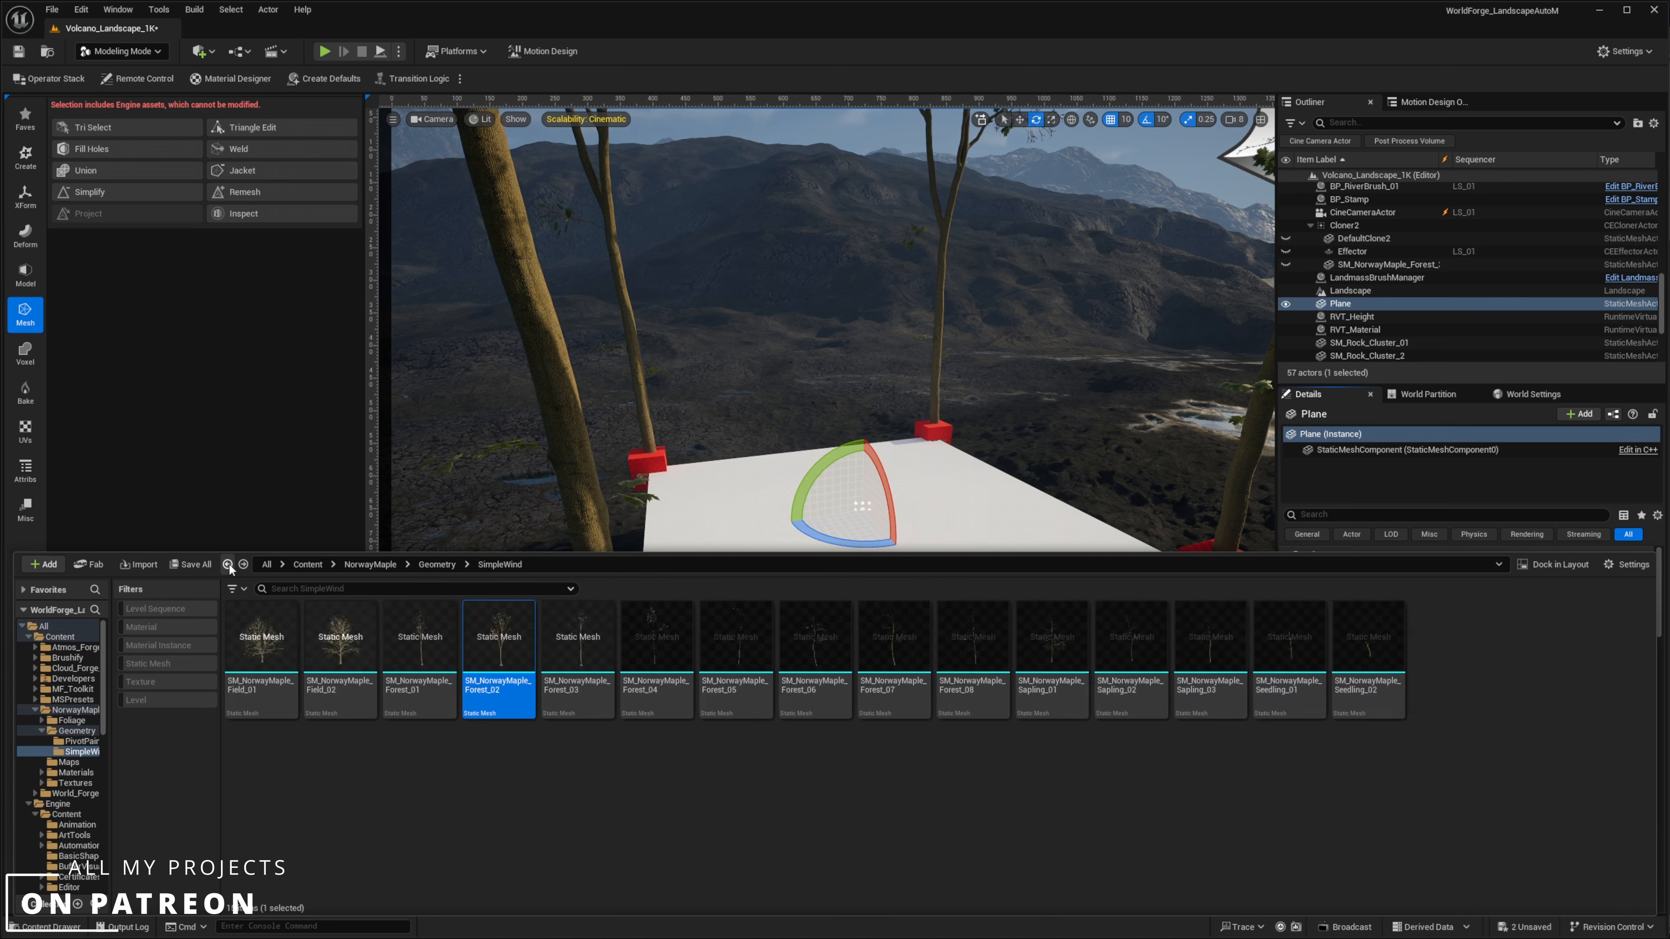
click(742, 788)
key(ctrl+v)
Assign the copied Plane asset as the static mesh of the Plane actor so its geometry becomes editable.
click(1480, 679)
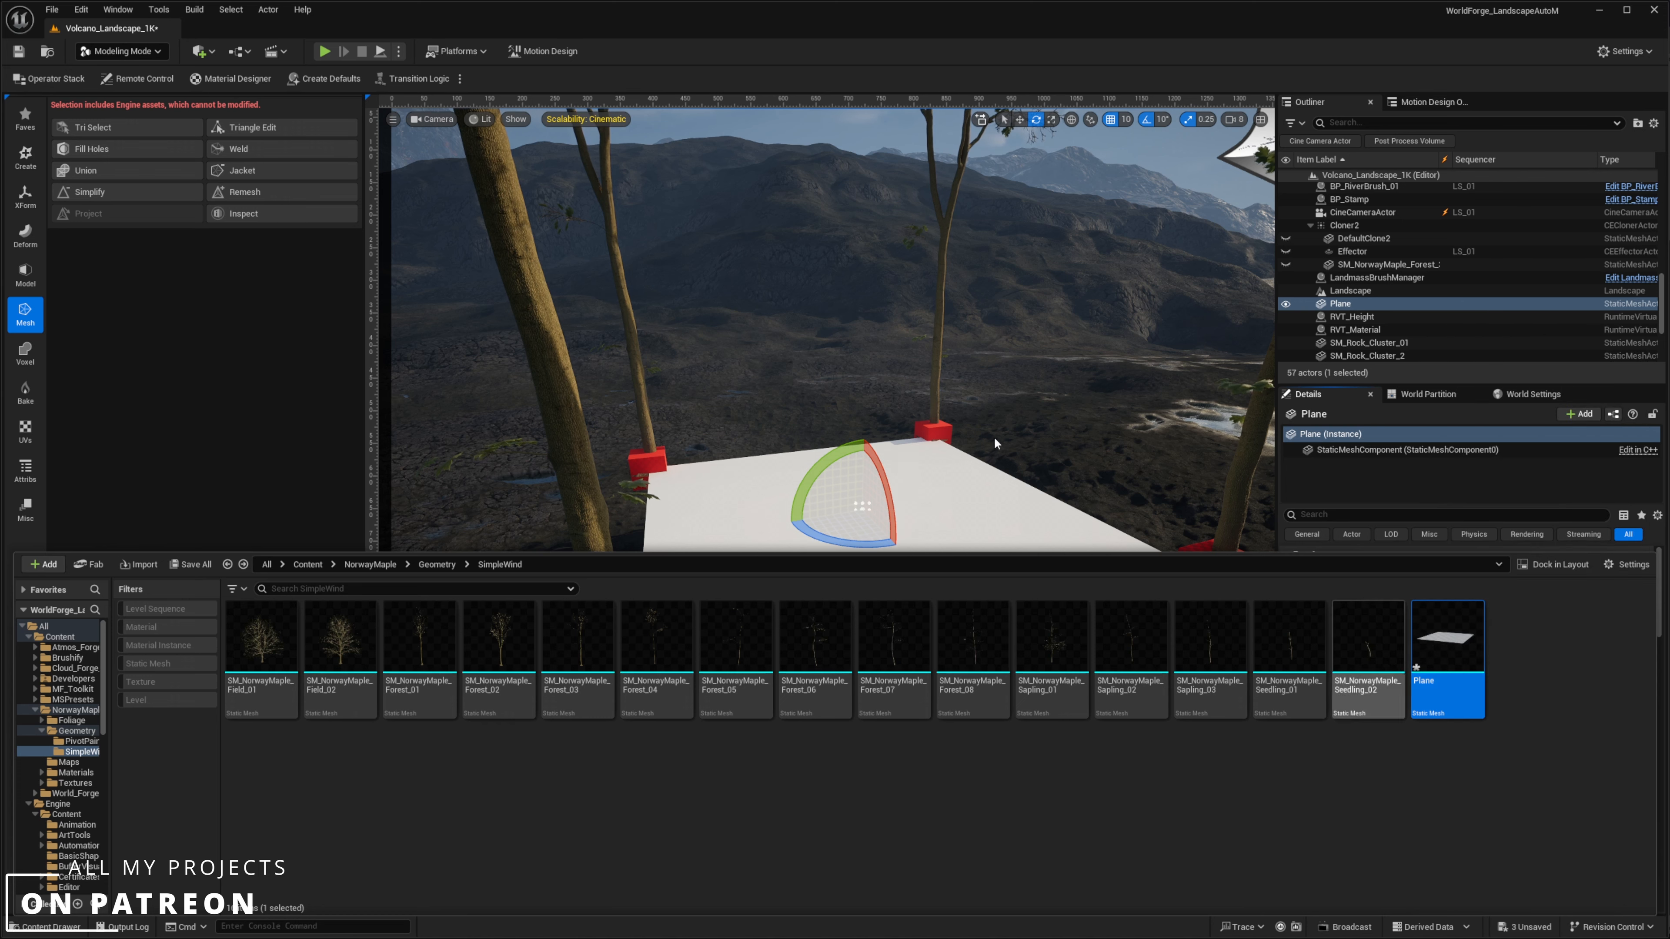
right_drag(995, 436, 937, 416)
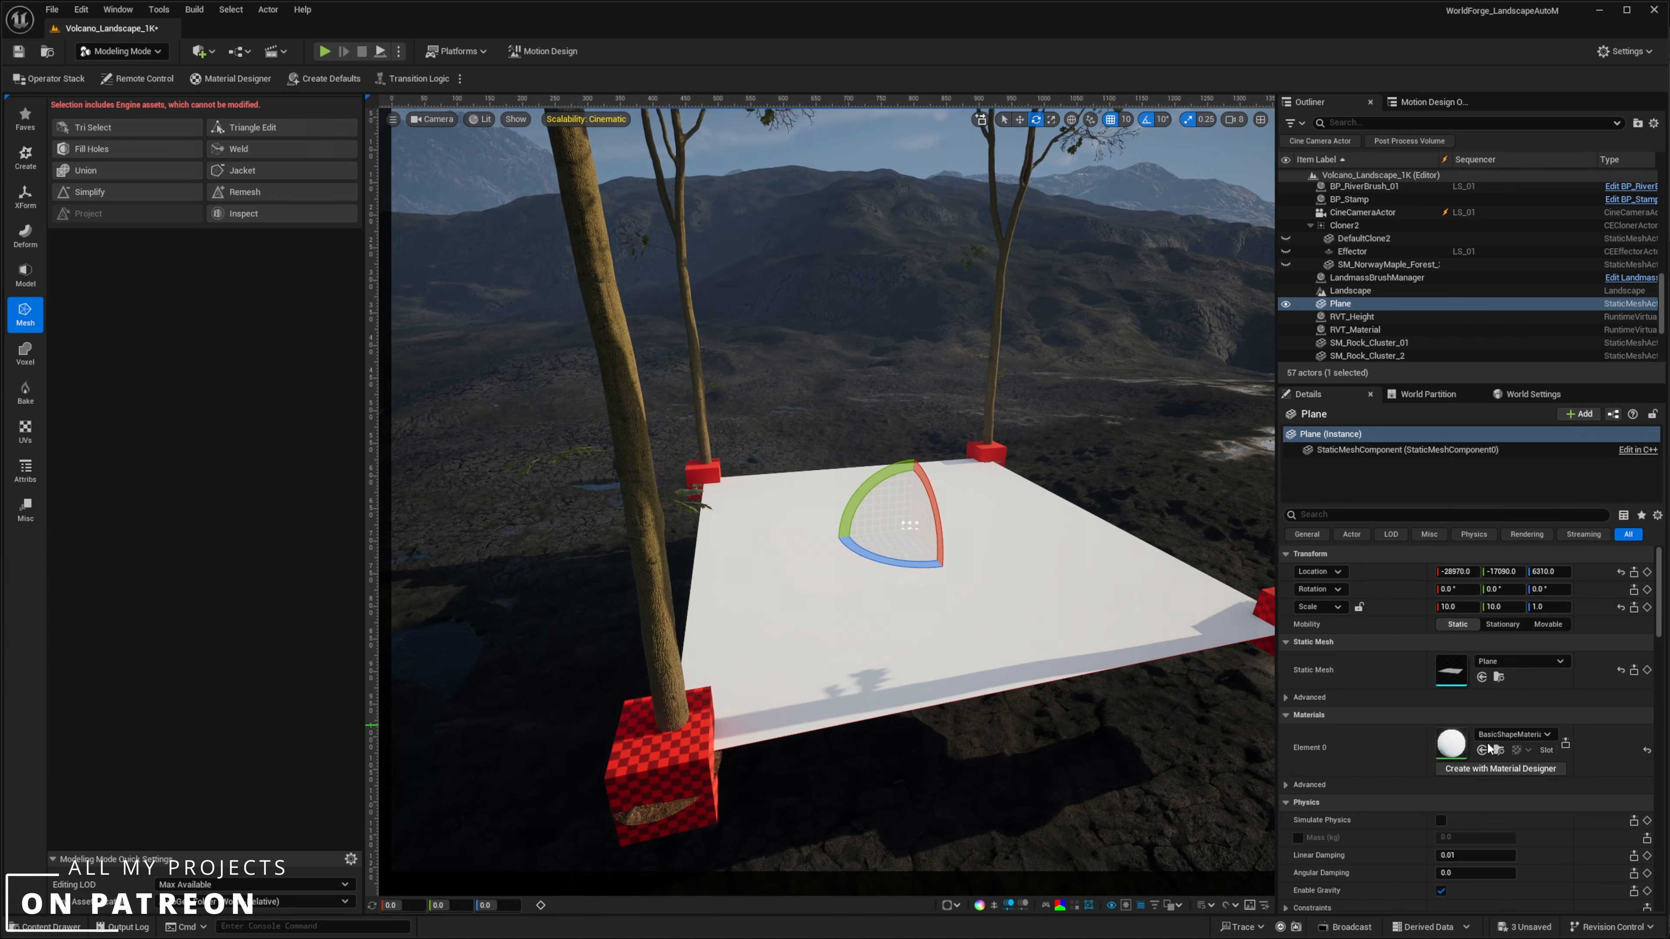
click(1482, 677)
right_drag(872, 544, 891, 547)
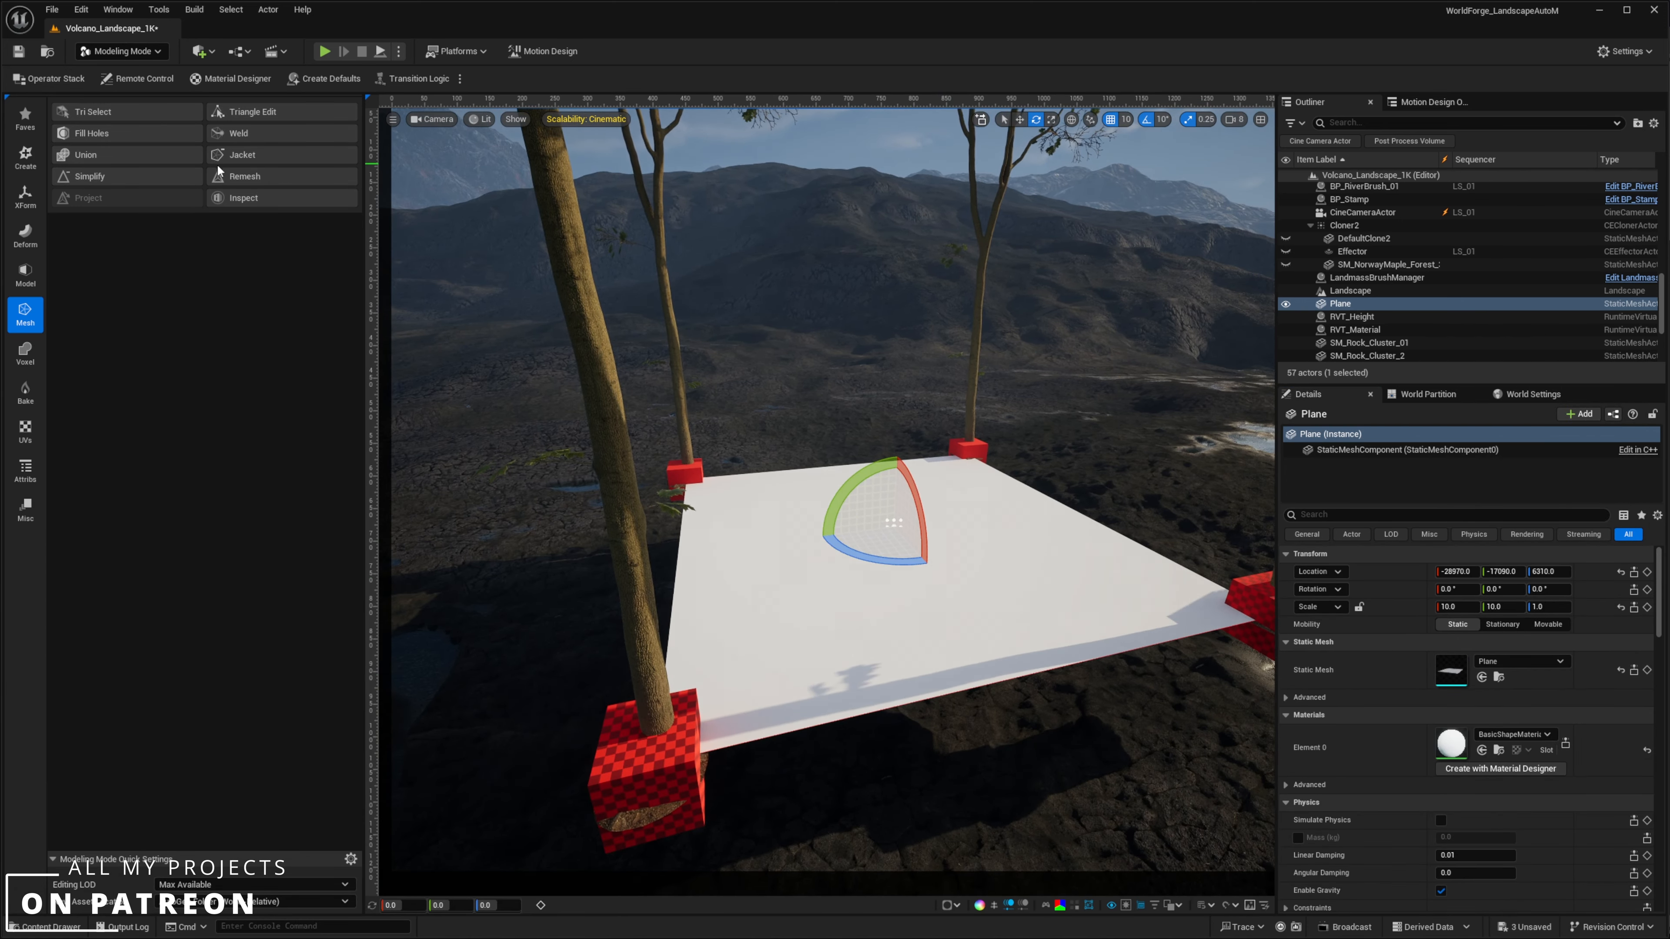
Remesh the plane with a target triangle count of 5000 and accept the result.
click(240, 176)
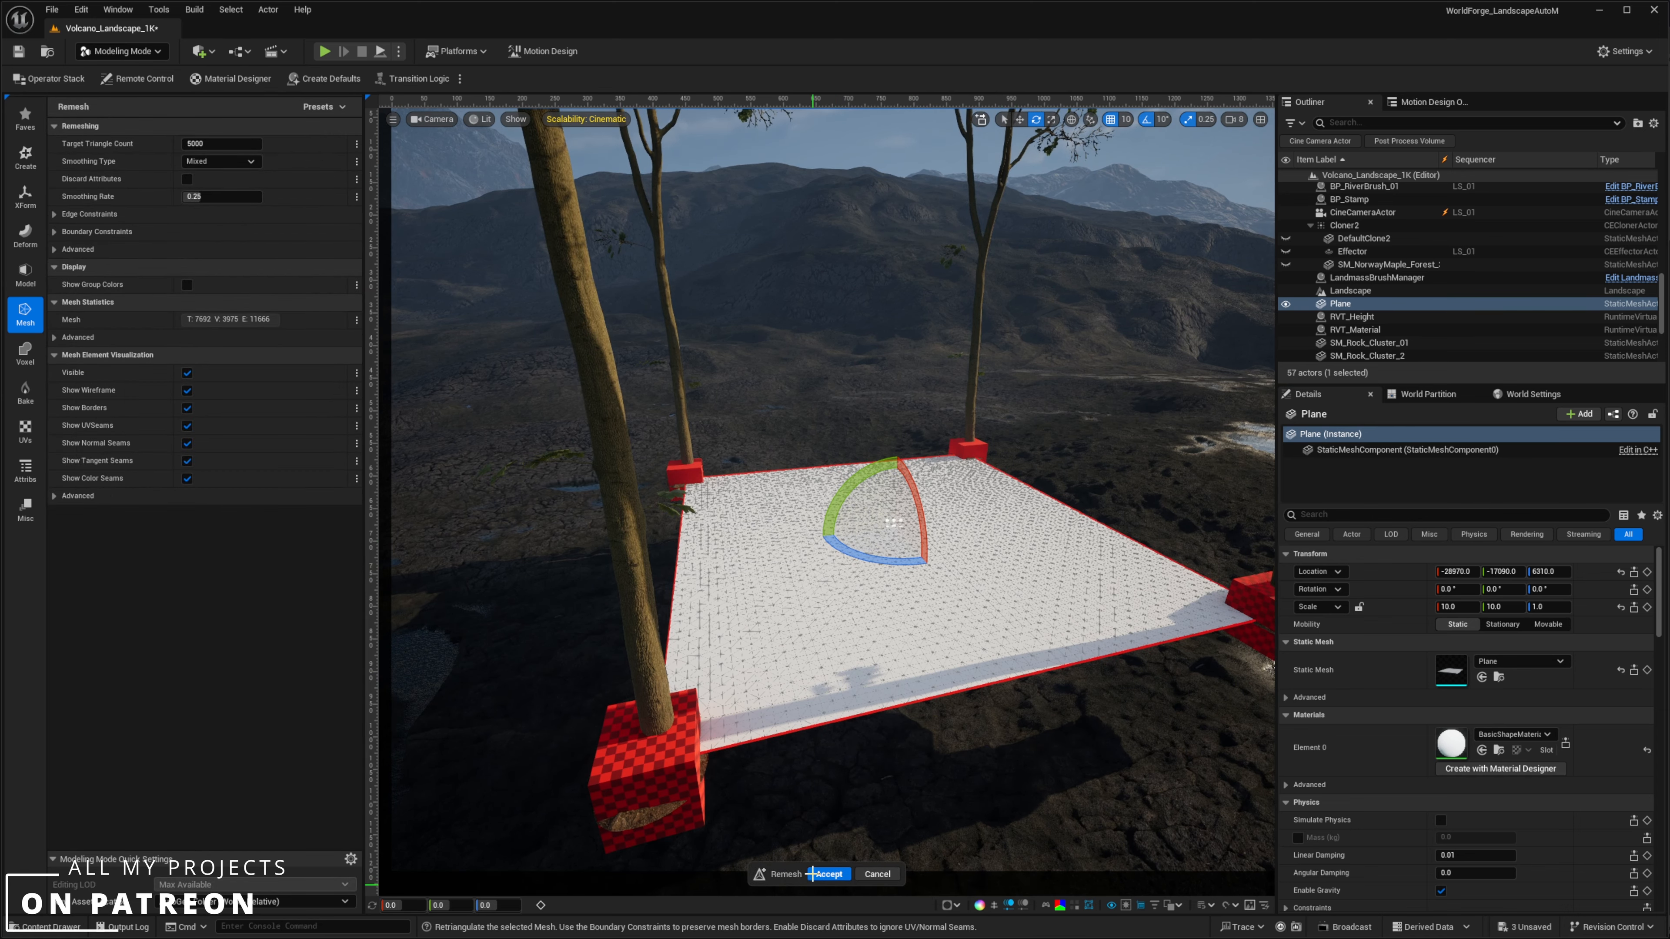
click(827, 874)
right_drag(897, 587, 940, 590)
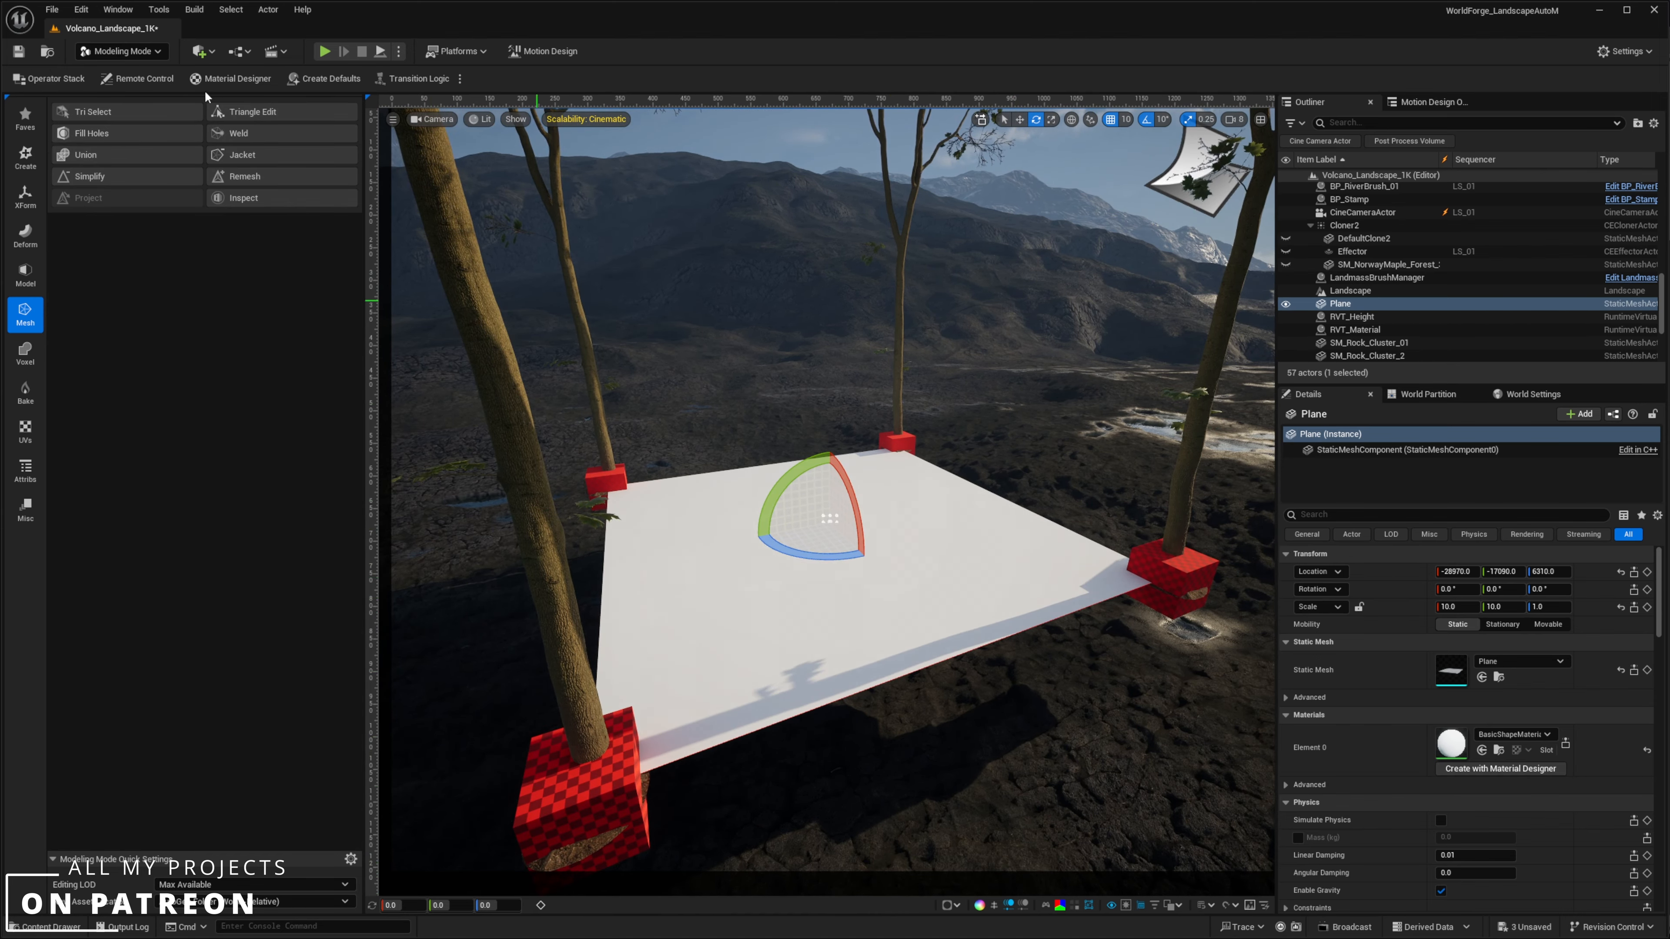
Return to Selection Mode and force an update of Cloner2 so it samples the remeshed plane.
click(135, 51)
click(112, 72)
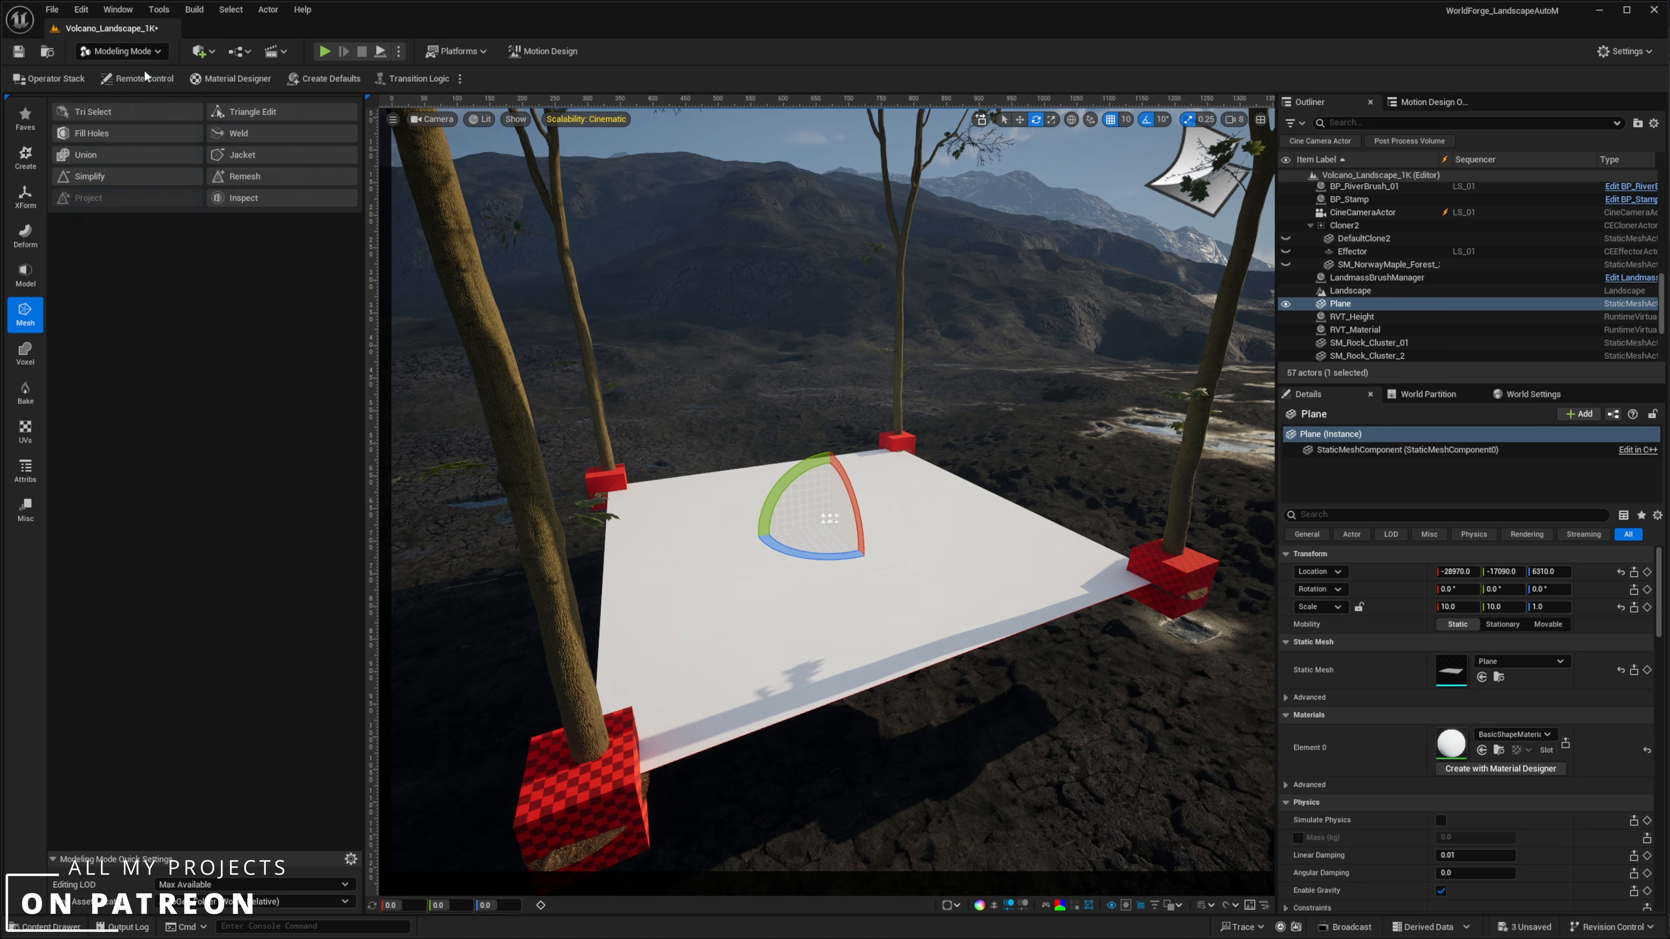
click(1345, 225)
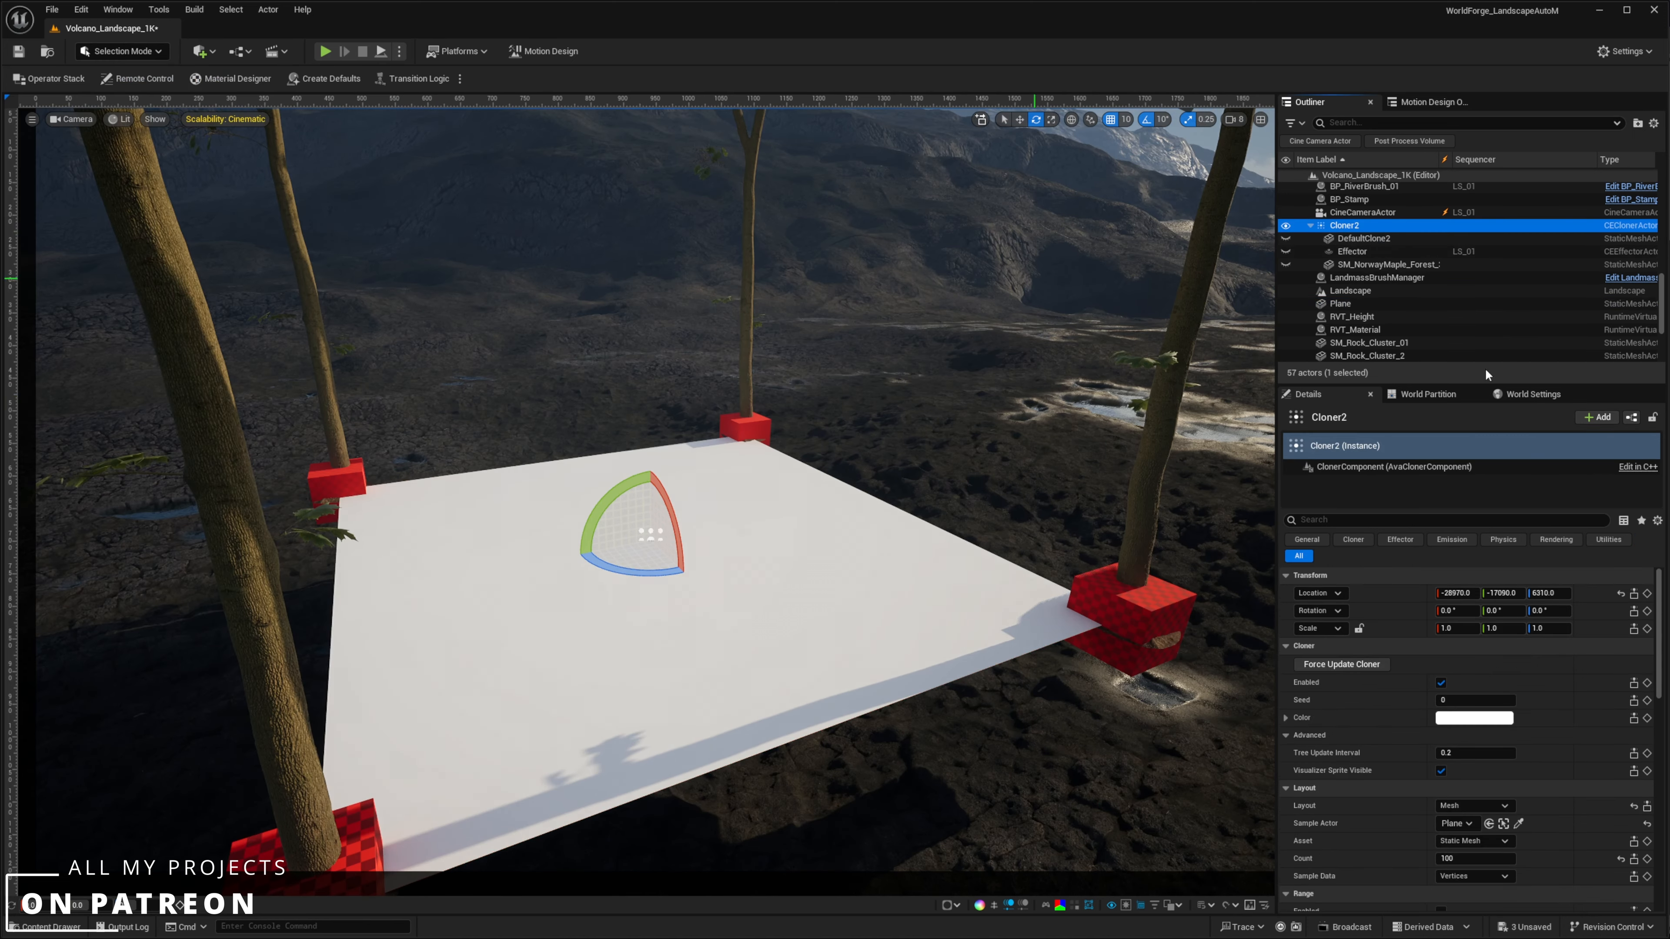
click(1350, 667)
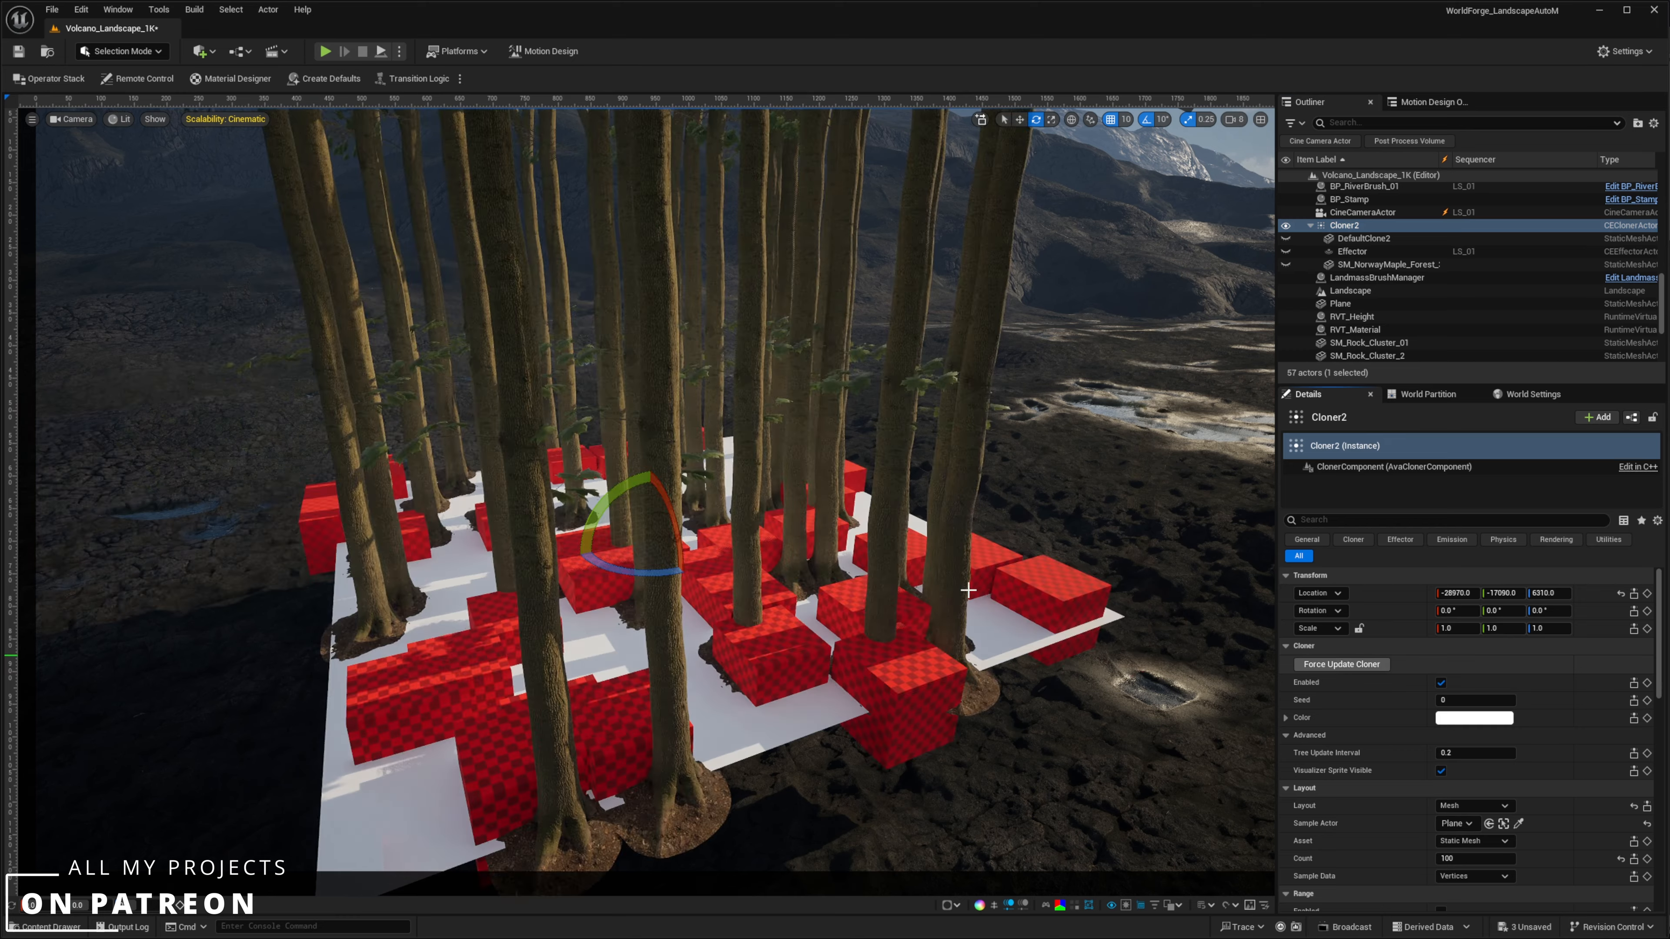
key(s)
right_drag(780, 508, 850, 547)
key(w)
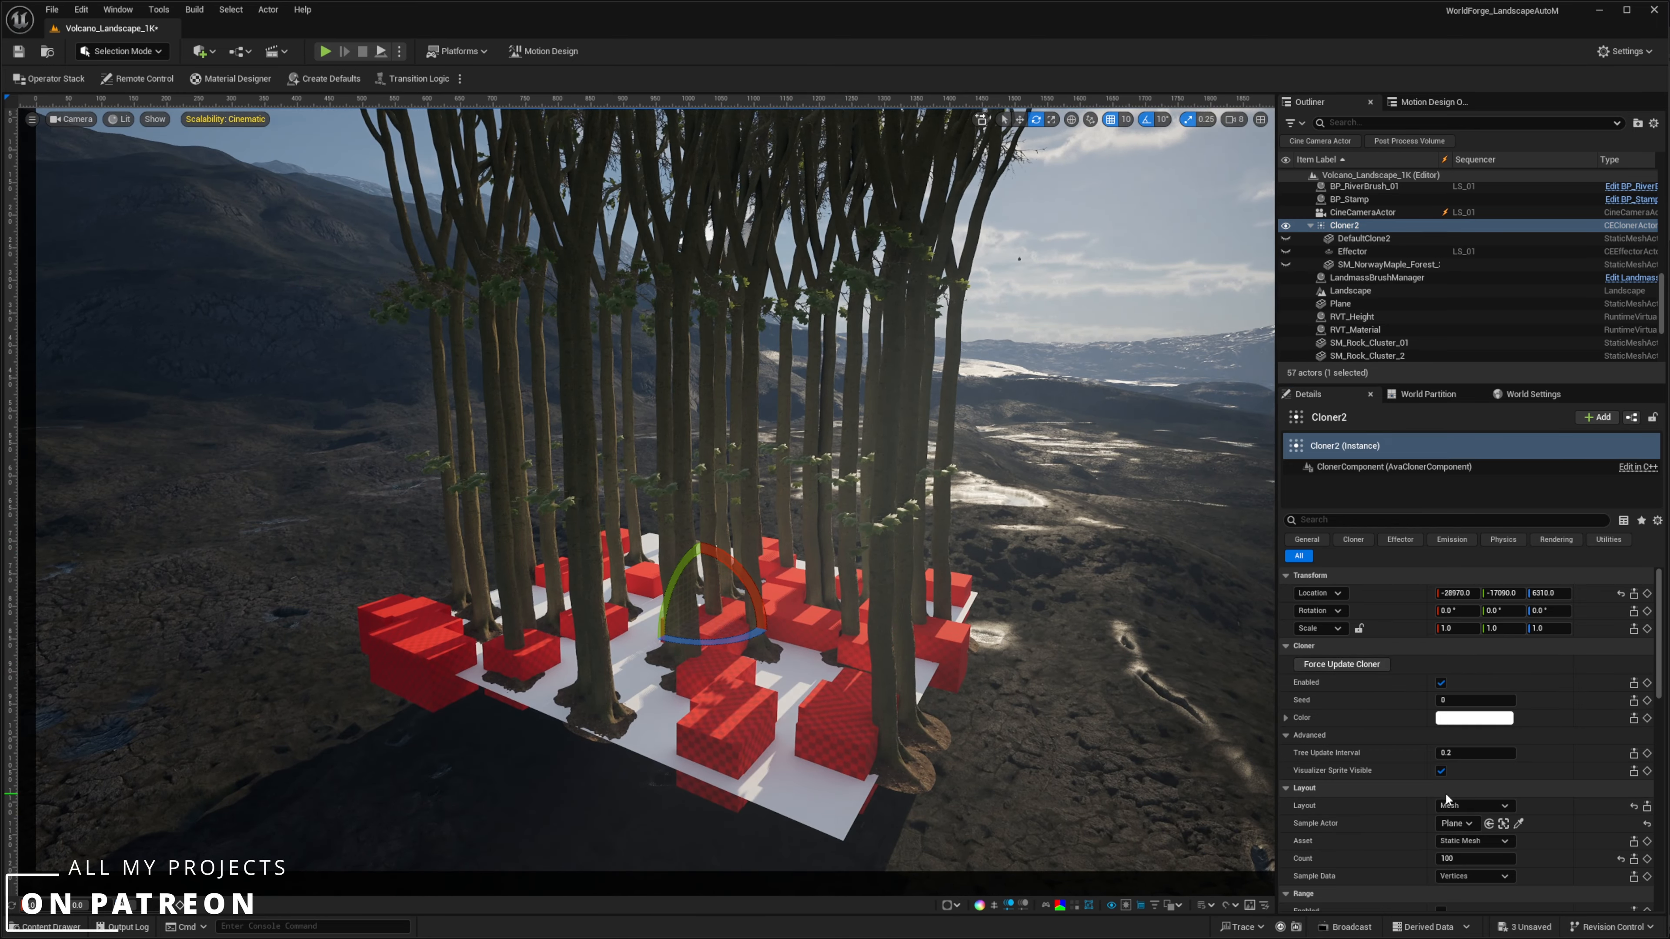
Set Cloner2's mesh layout count to 50.
scroll(1467, 816, down, 2)
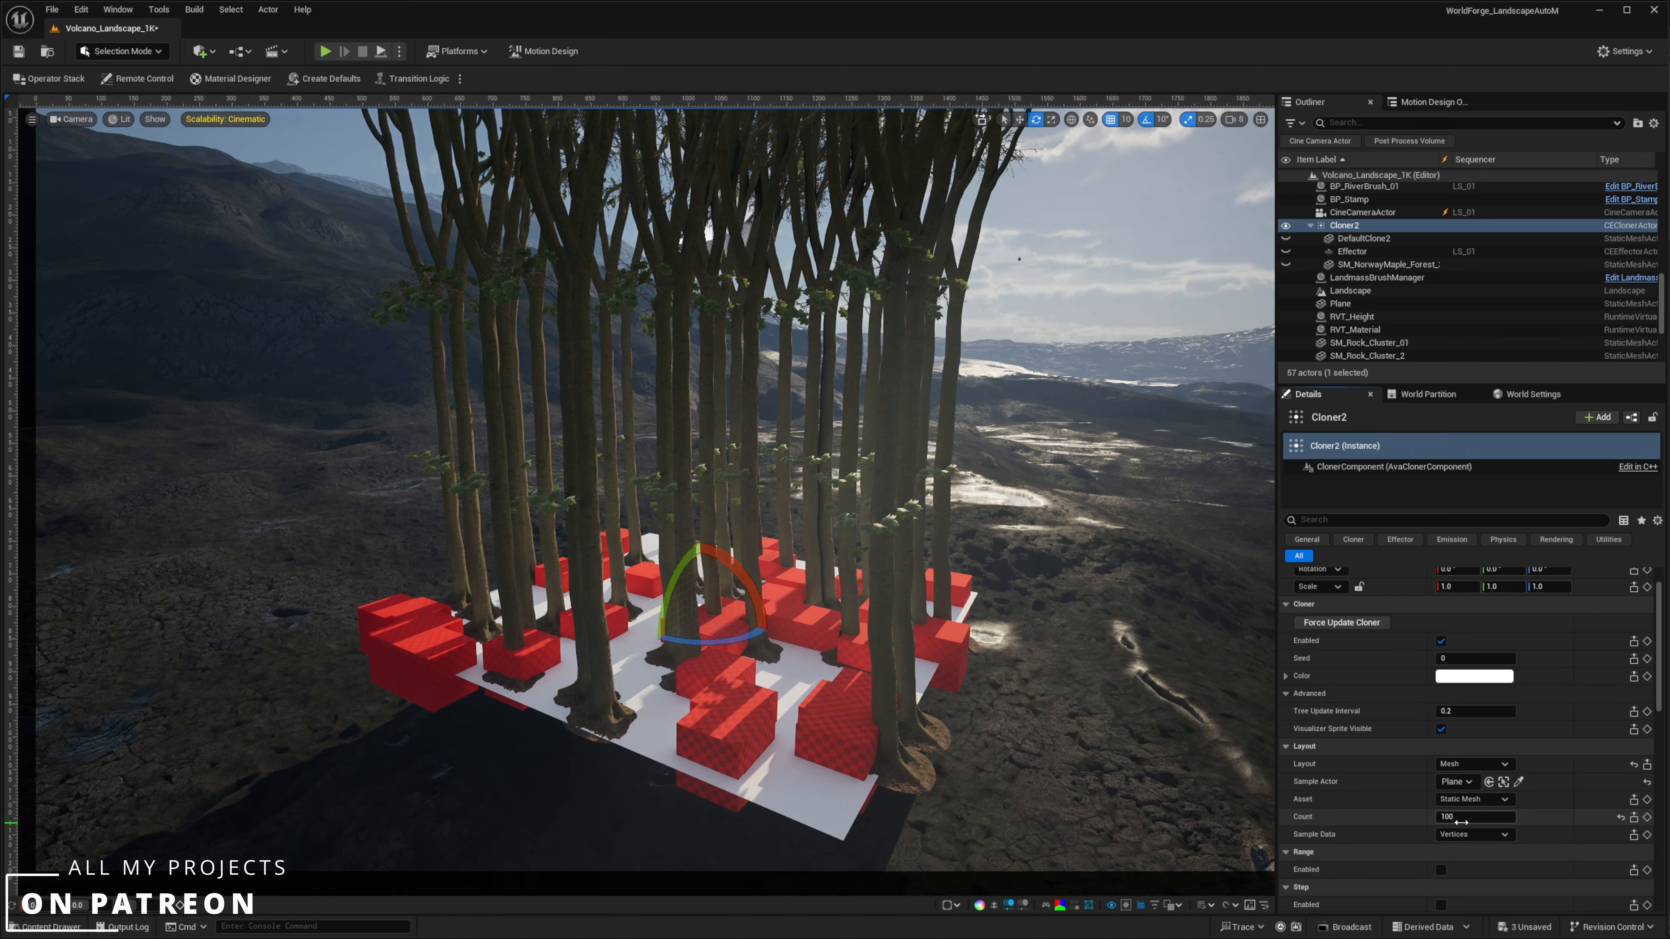
click(1461, 822)
text(50)
key(Return)
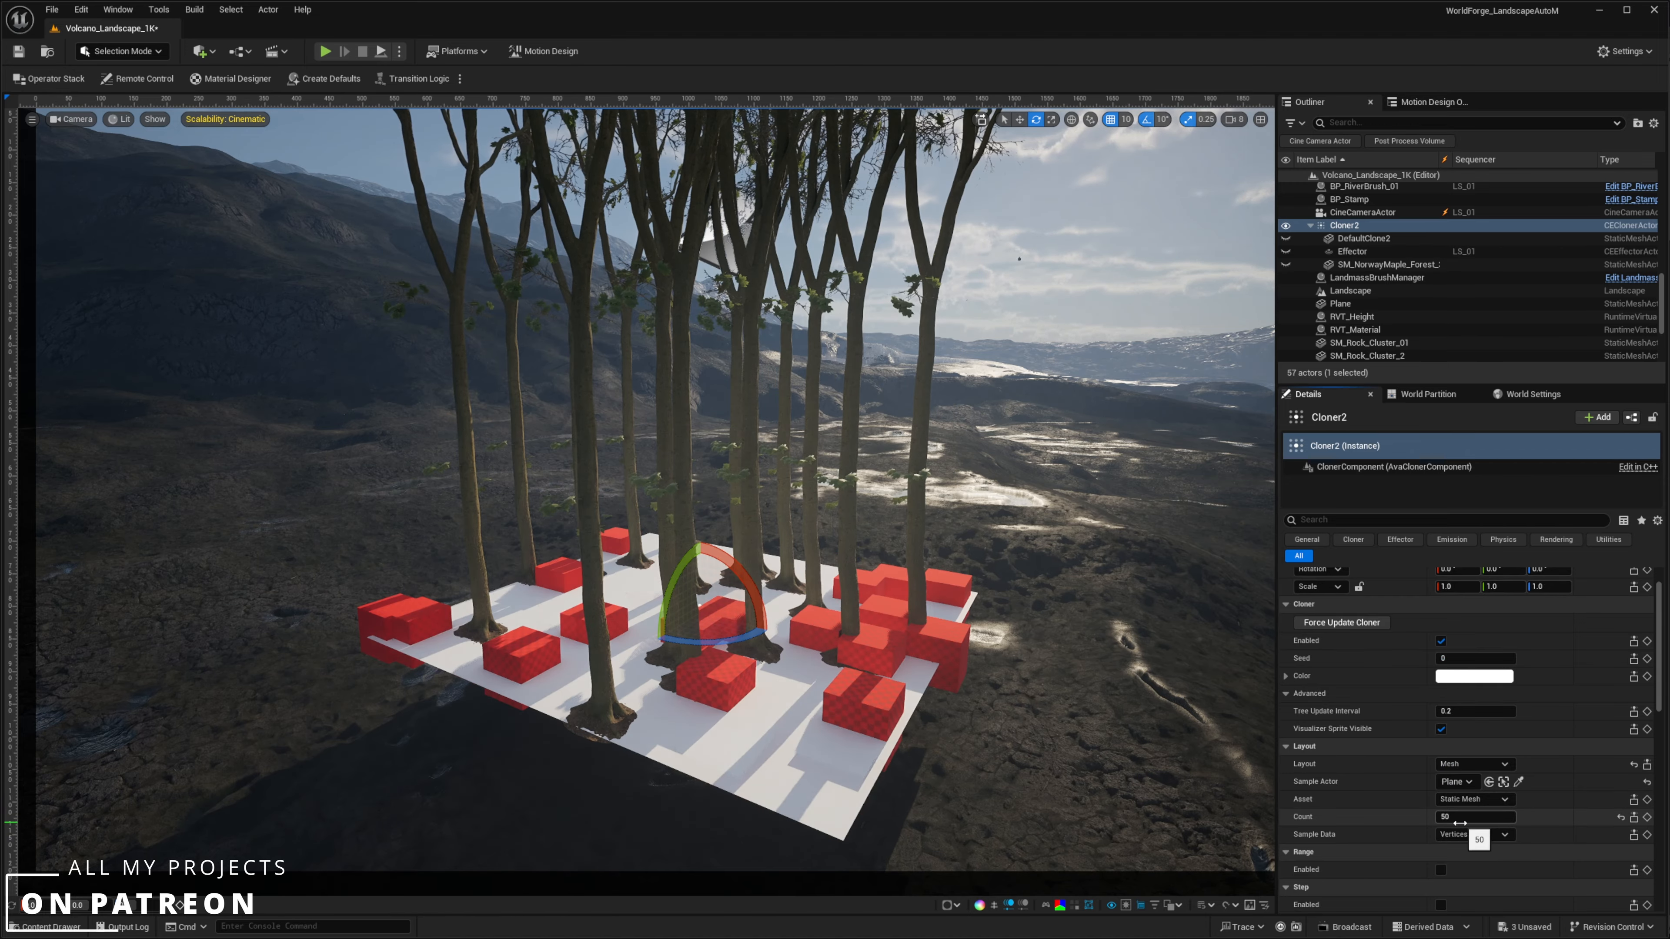
Examine the distribution of the cloned trees and cubes on the plane from several angles.
key(d)
right_drag(675, 424, 642, 547)
key(a)
key(d)
key(a)
key(d)
key(s)
mouse_move(683, 397)
right_down()
mouse_move(684, 510)
mouse_move(719, 376)
mouse_move(691, 393)
right_up()
key(w)
drag(620, 806, 611, 891)
Try Triangles as Cloner2's sample data, view the clones' orientation, and restore Vertices.
click(1490, 837)
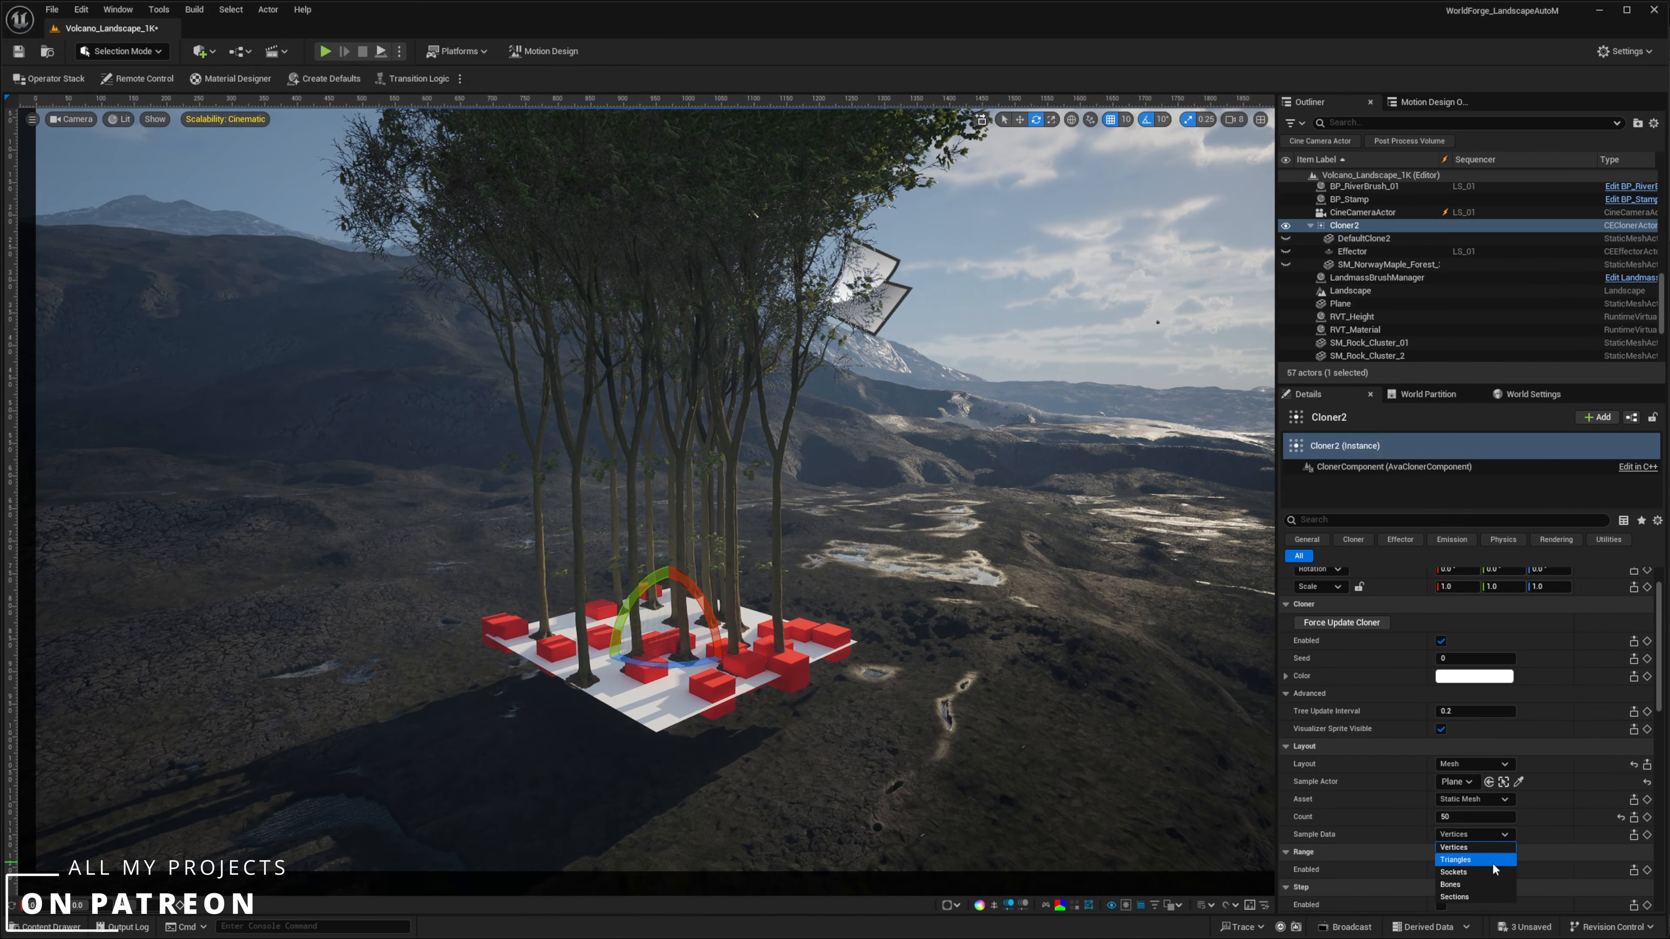
click(1488, 864)
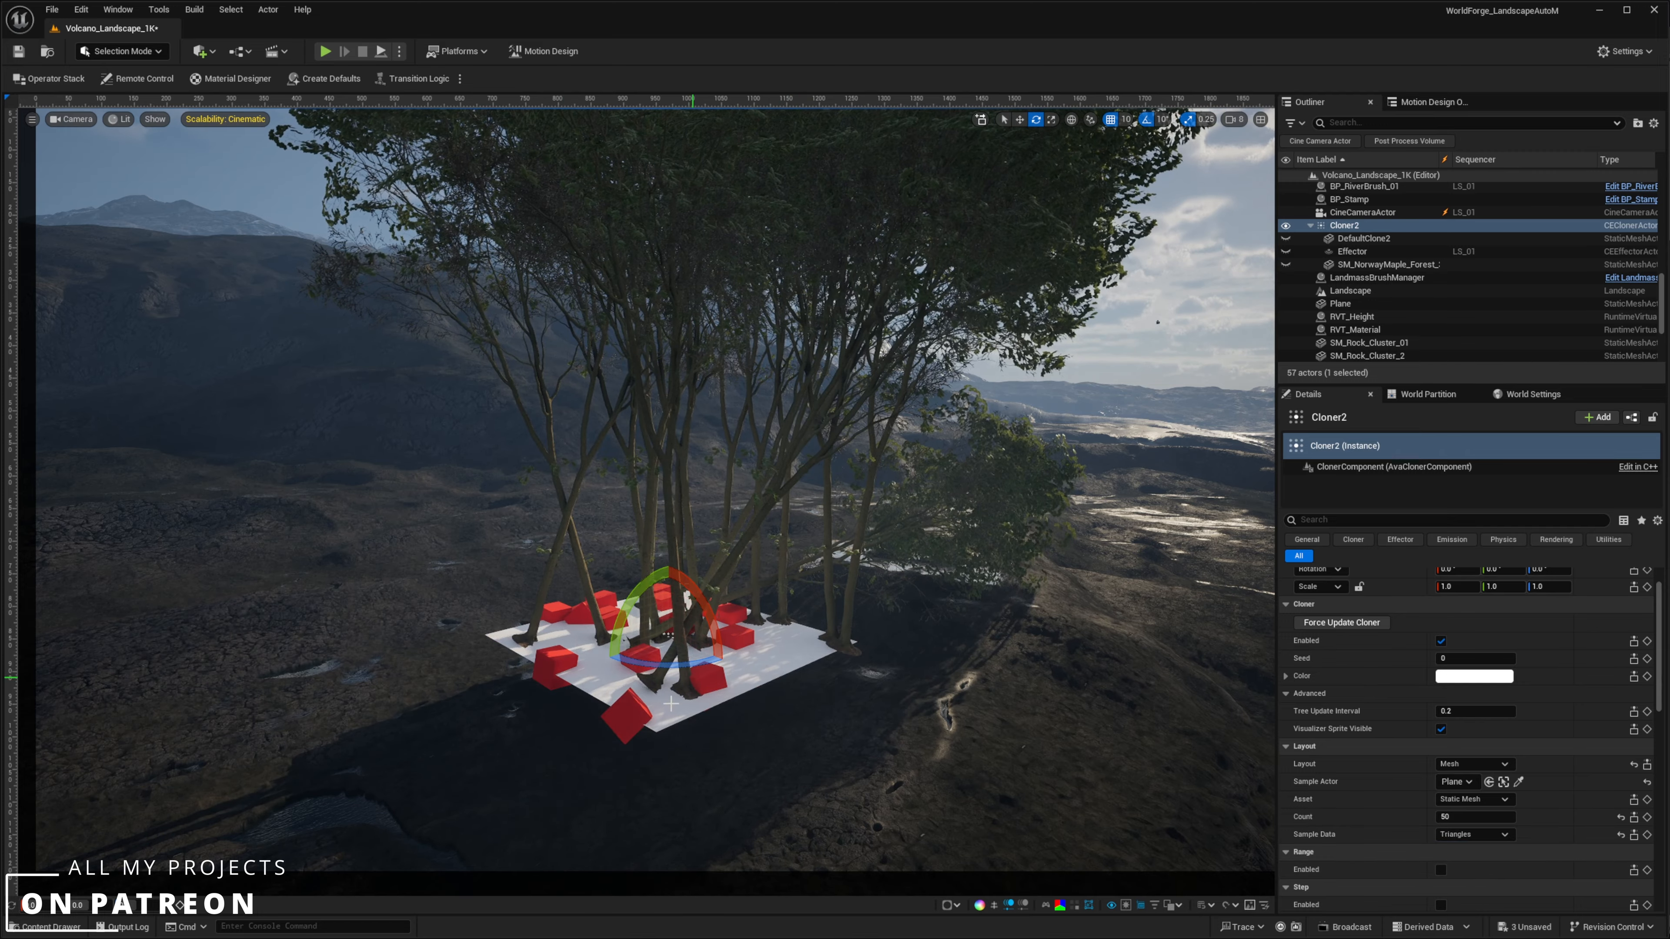
right_drag(671, 703, 605, 724)
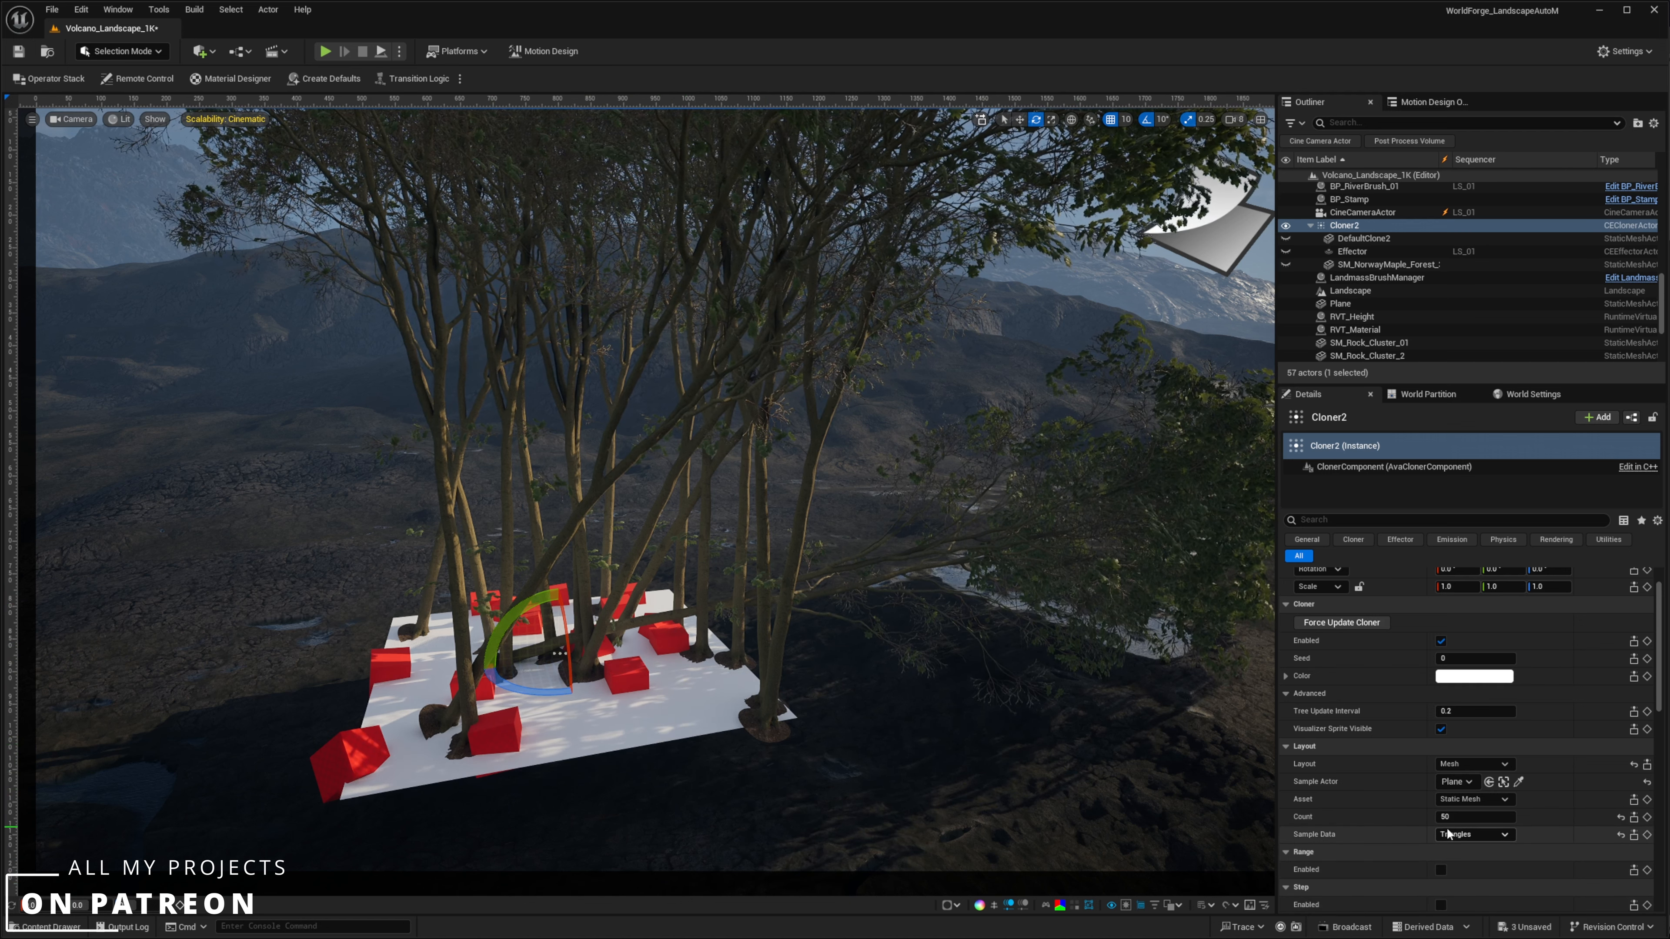
click(1510, 834)
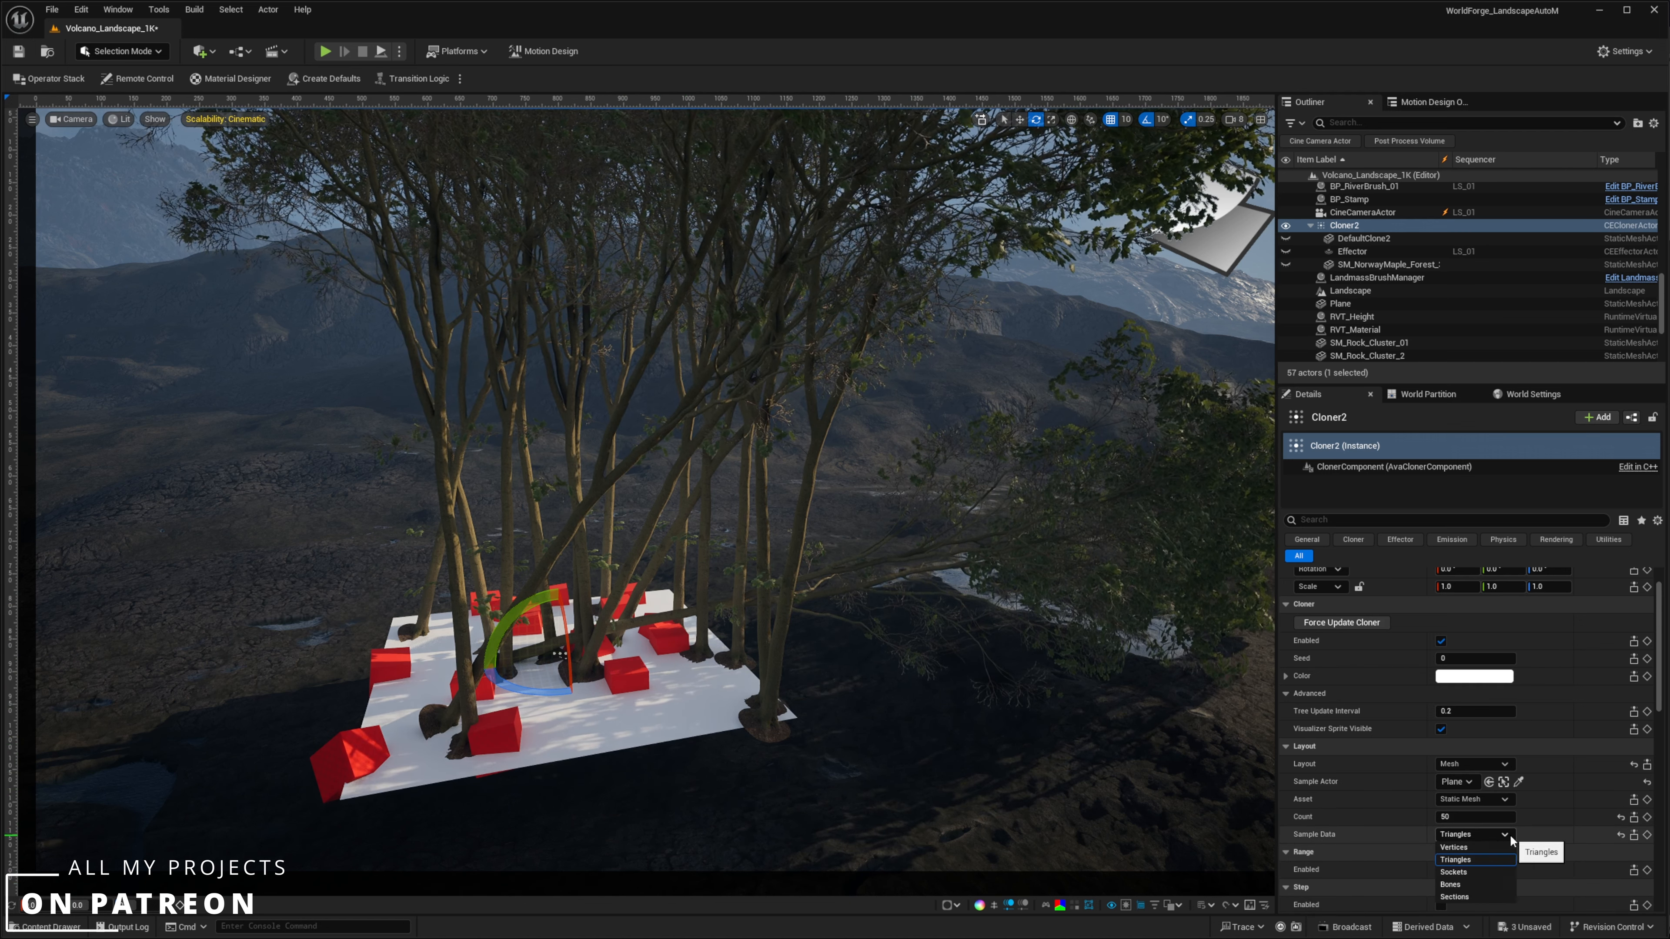
click(1472, 852)
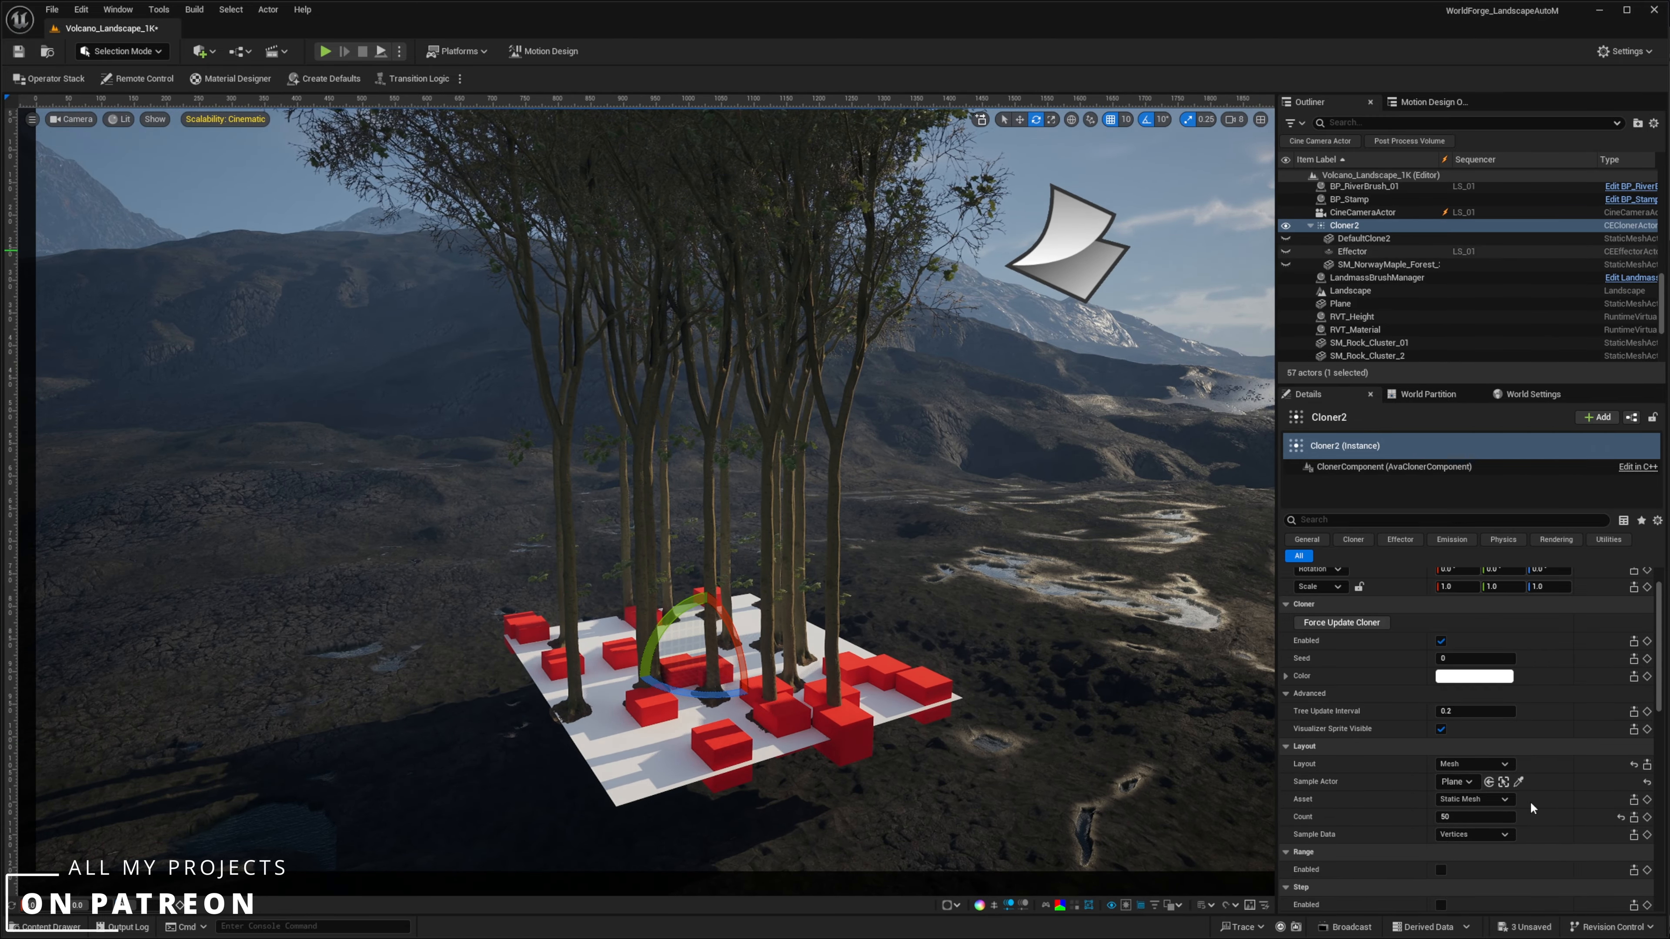
Enable the Range option on Cloner2 and set its ScaleMin to 0.3.
scroll(1384, 813, down, 2)
scroll(1383, 813, down, 1)
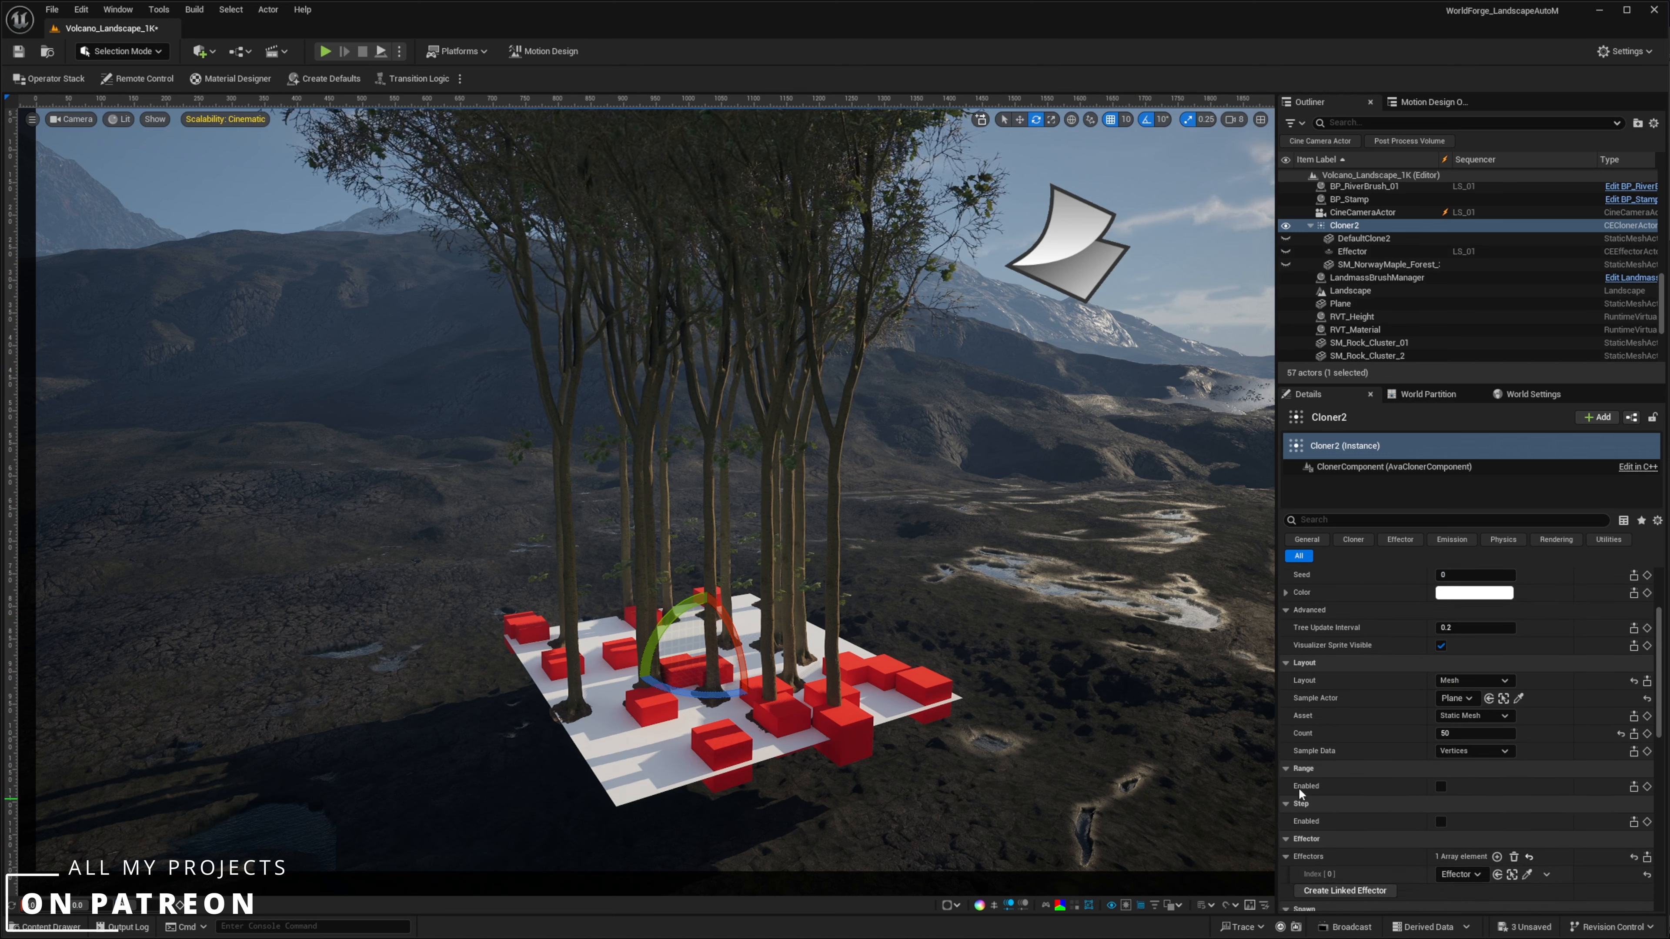
click(1440, 788)
scroll(1394, 763, down, 4)
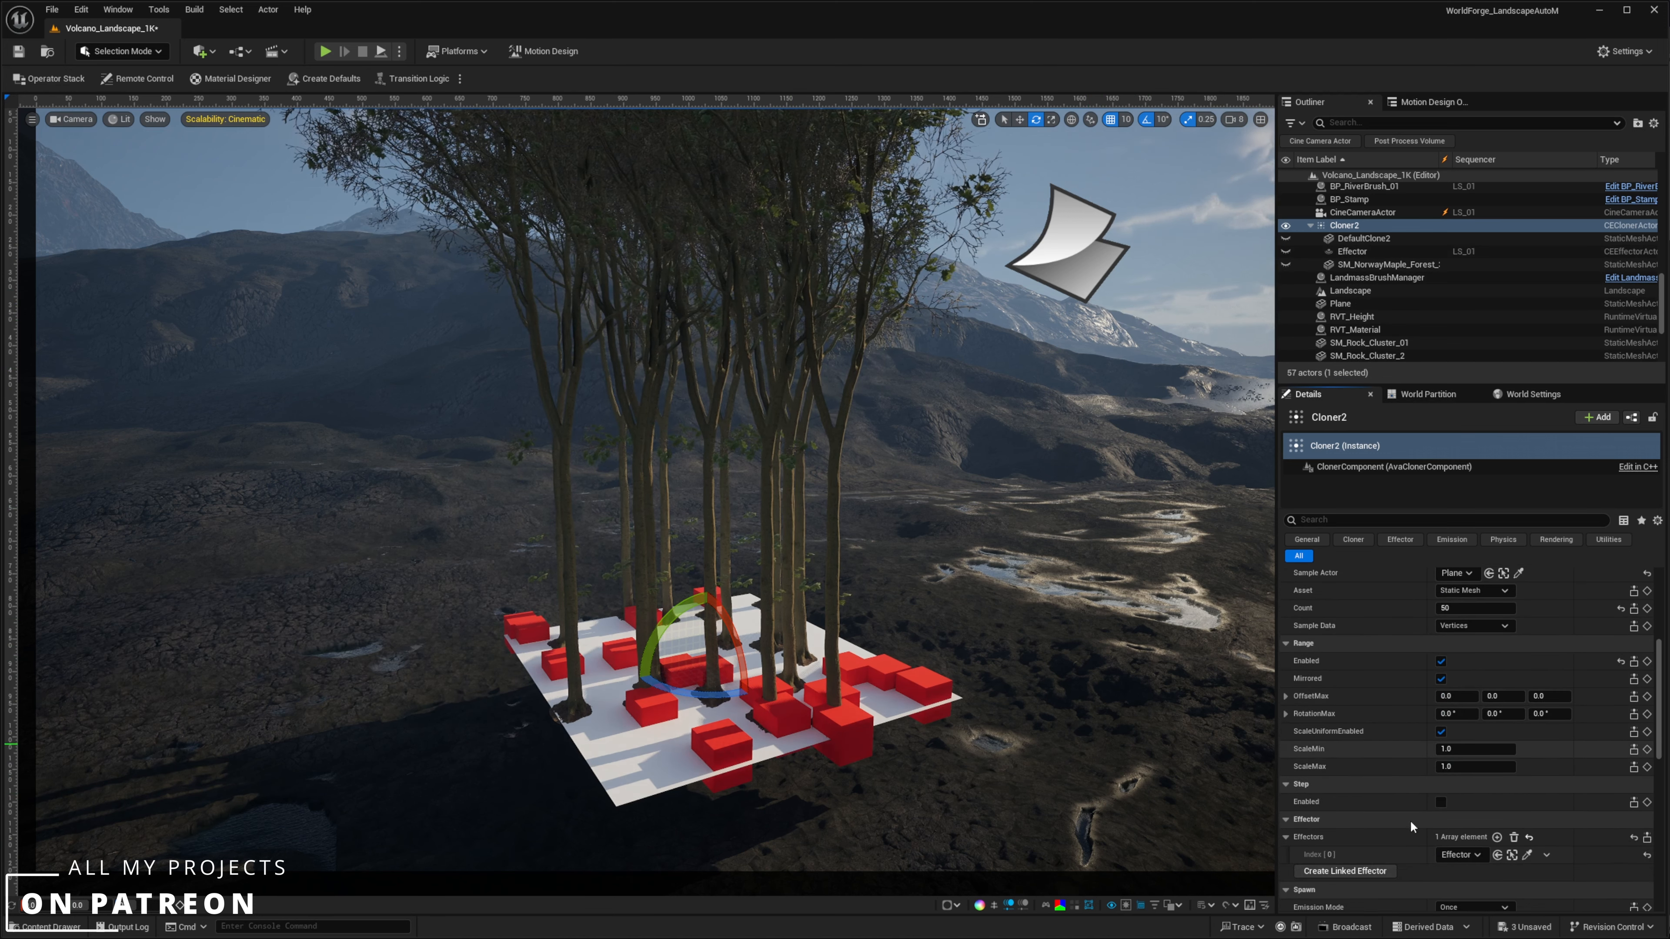
click(1461, 750)
text(0.3)
key(Return)
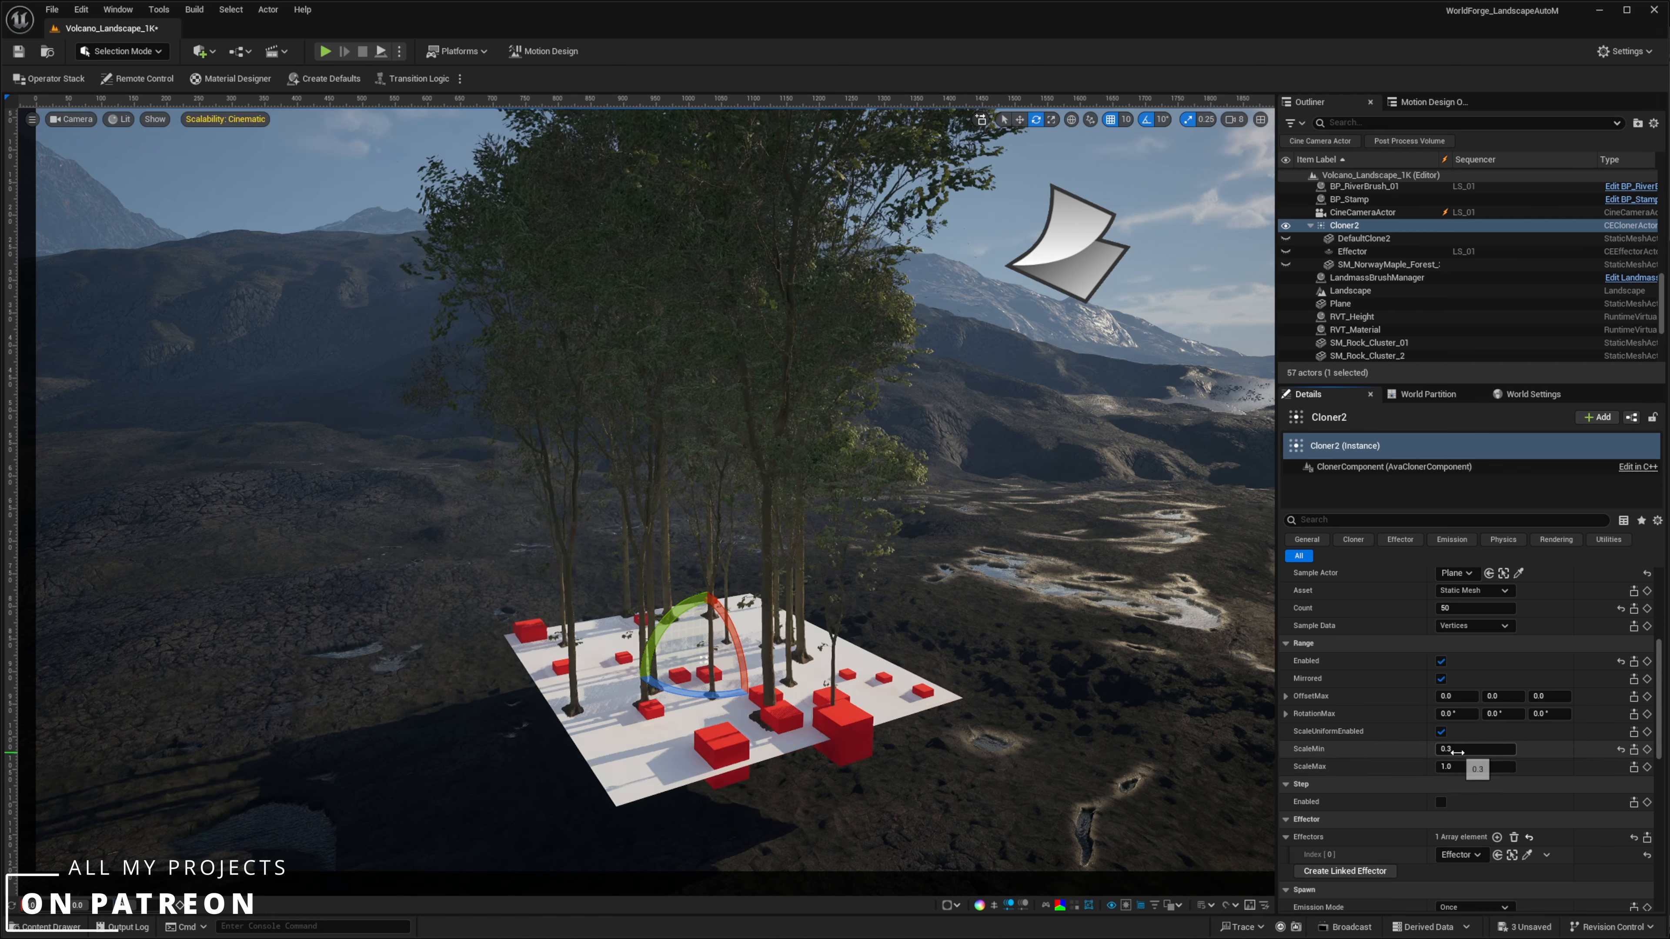
Set Cloner2's RotationMax range to 10° on X and 5° on Y.
alt+drag(789, 299, 637, 280)
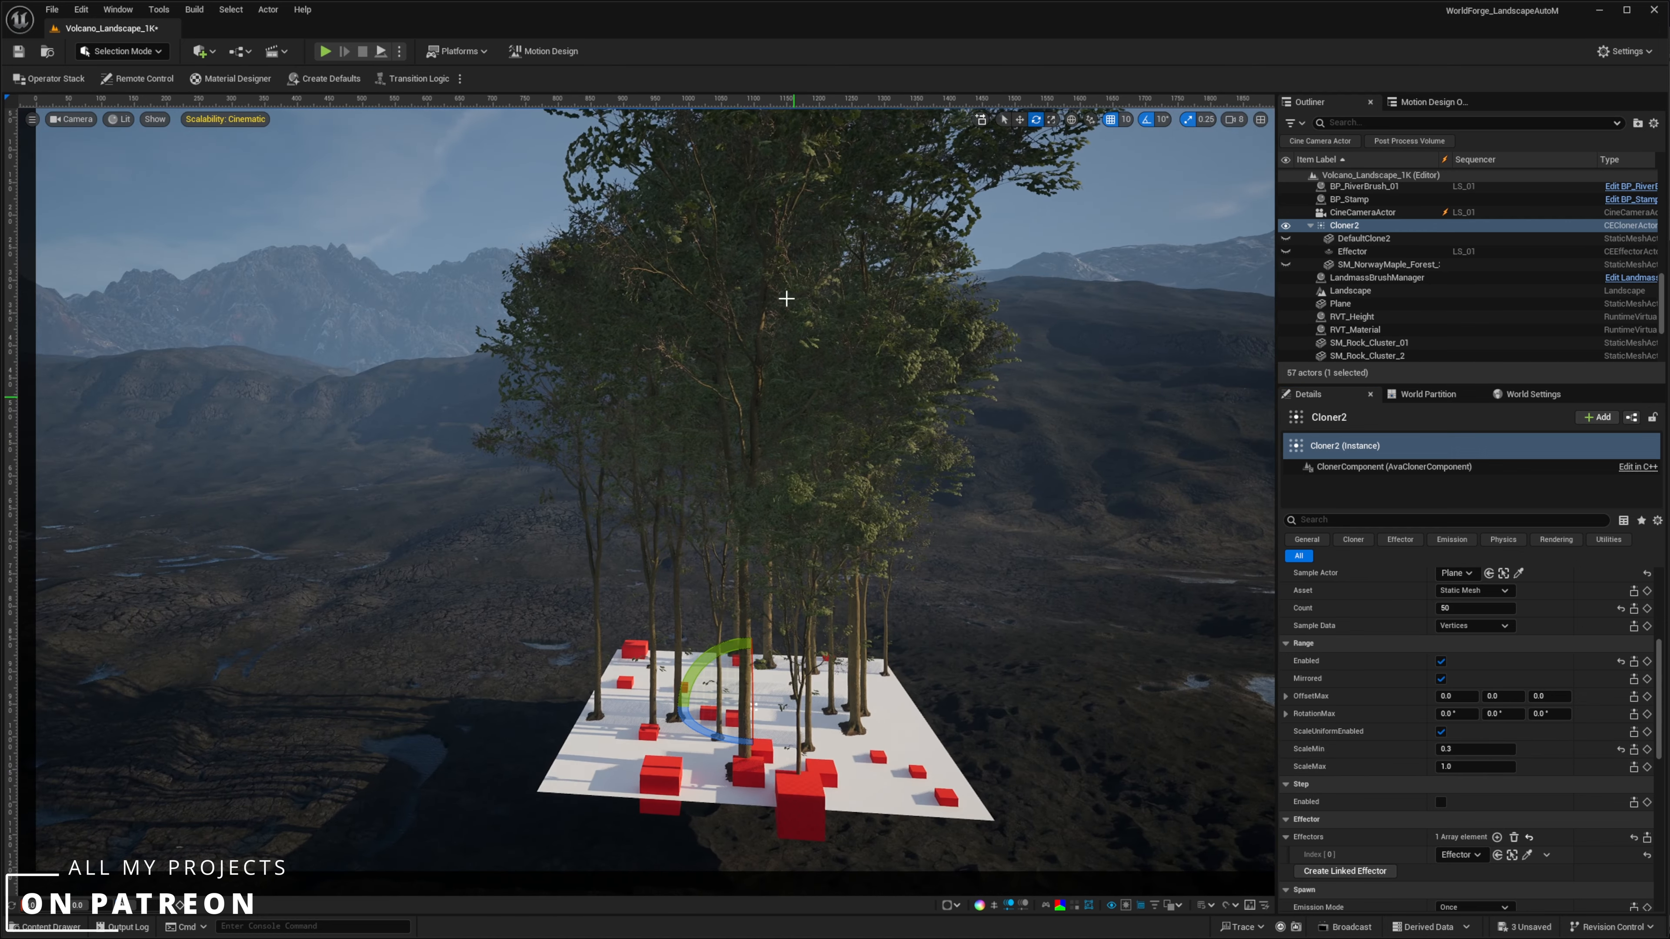
mouse_move(837, 303)
alt+mouse_down()
mouse_move(914, 316)
mouse_move(763, 388)
mouse_move(773, 421)
alt+mouse_up()
mouse_move(774, 421)
right_down()
mouse_move(716, 411)
mouse_move(798, 437)
right_up()
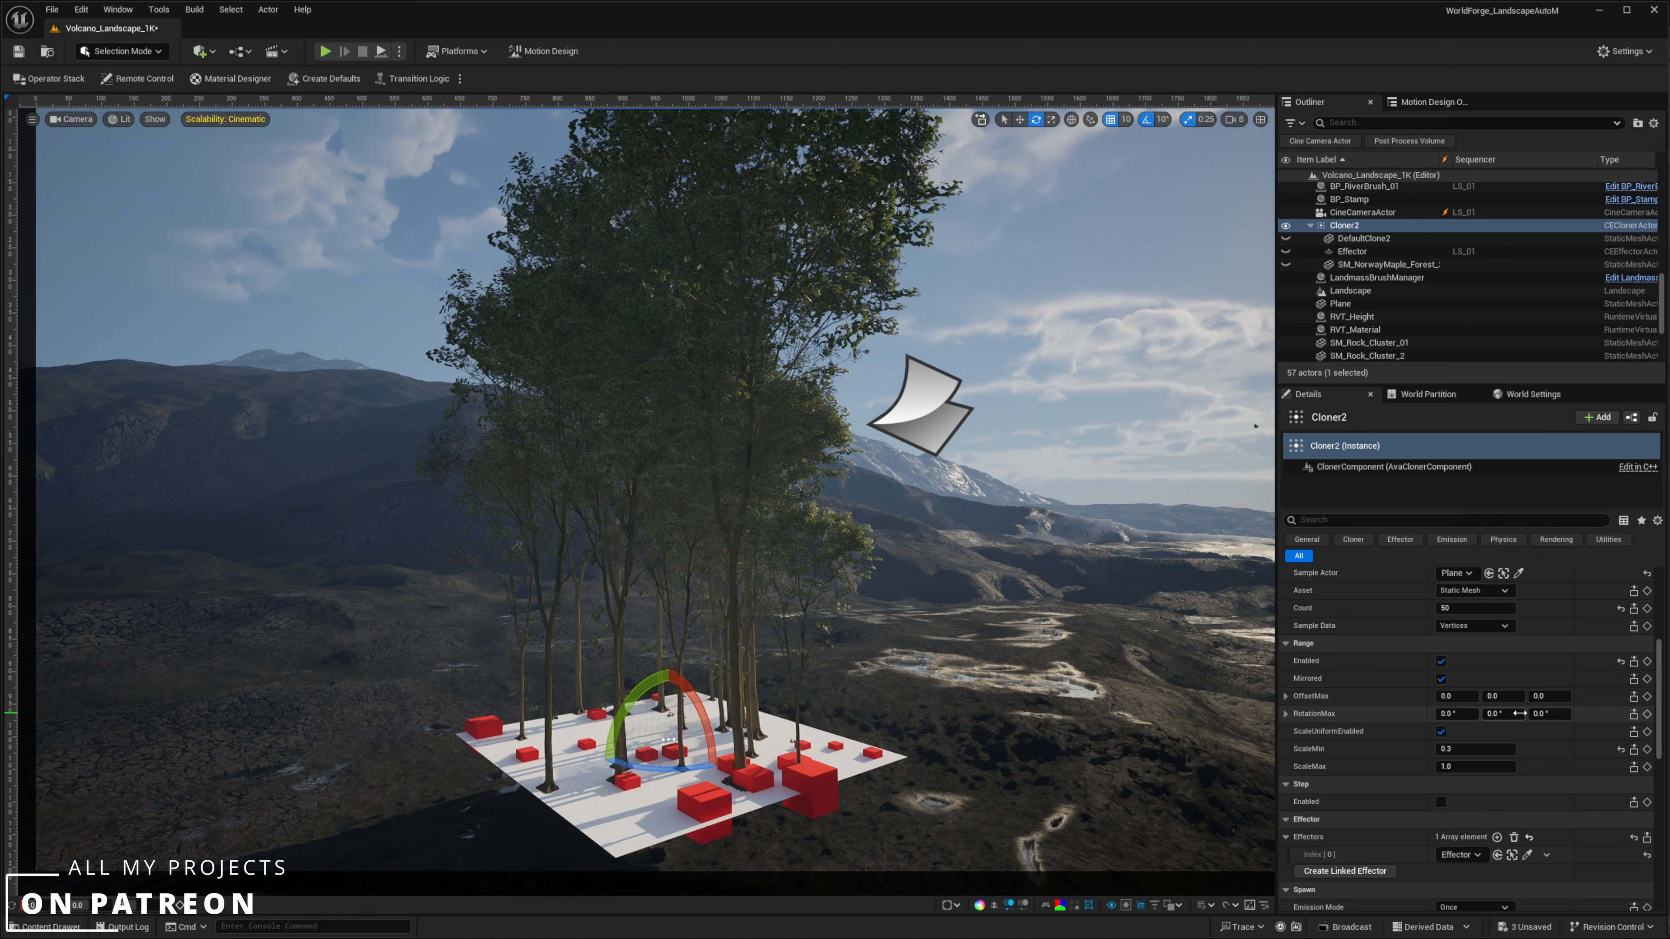
key(Return)
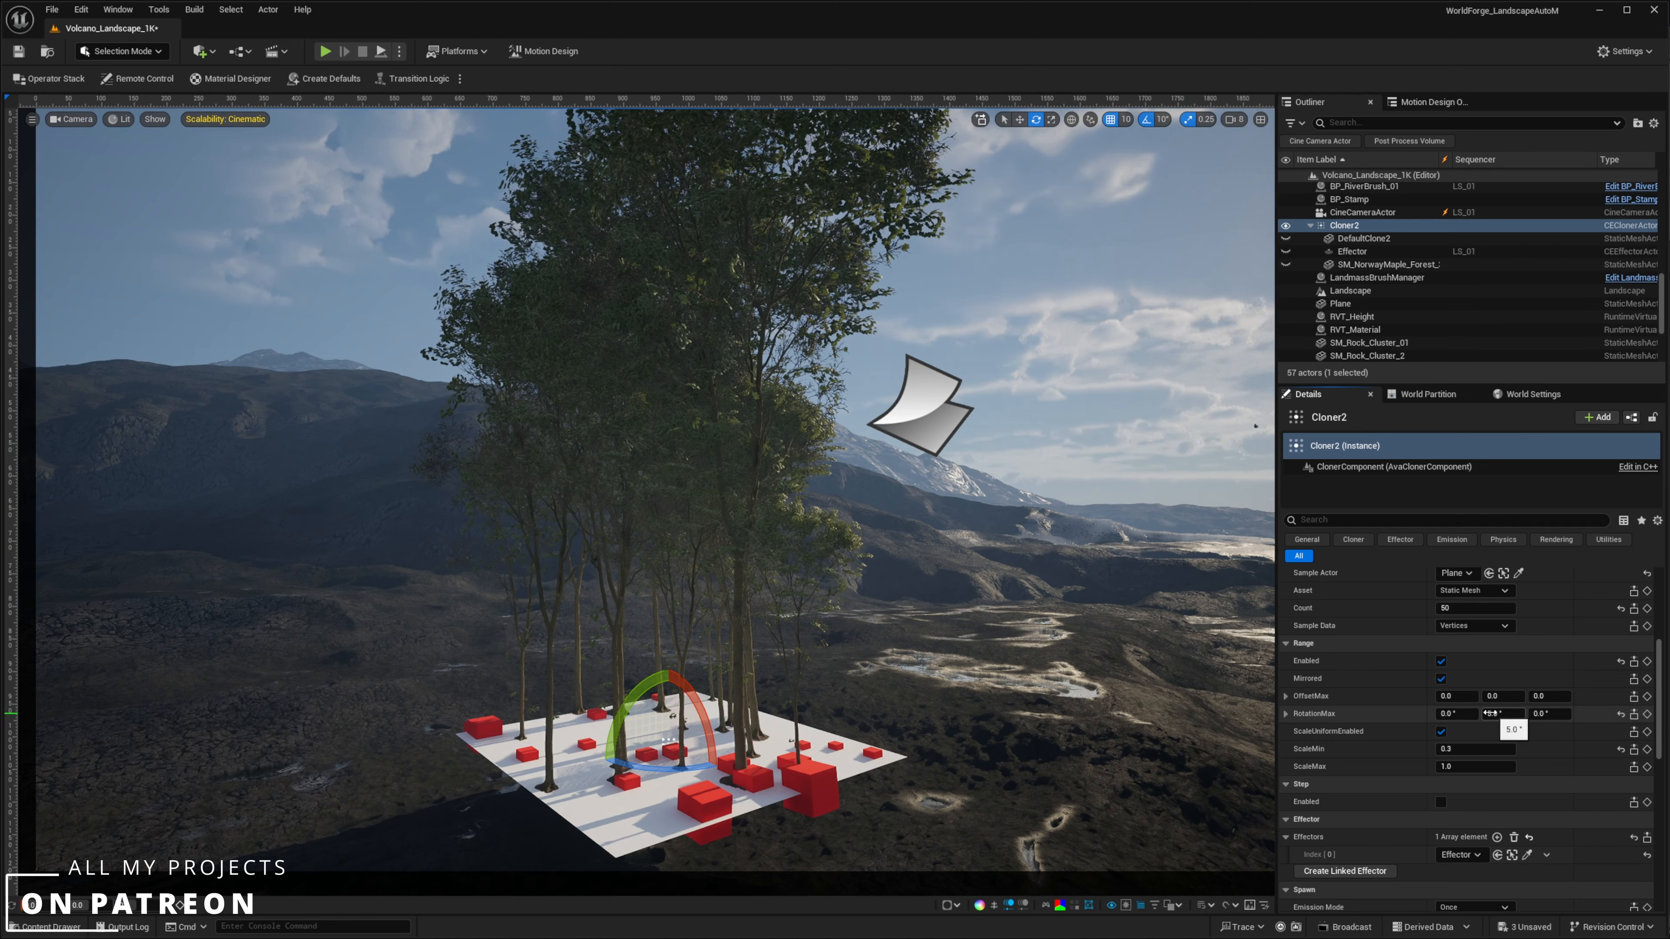
text(10)
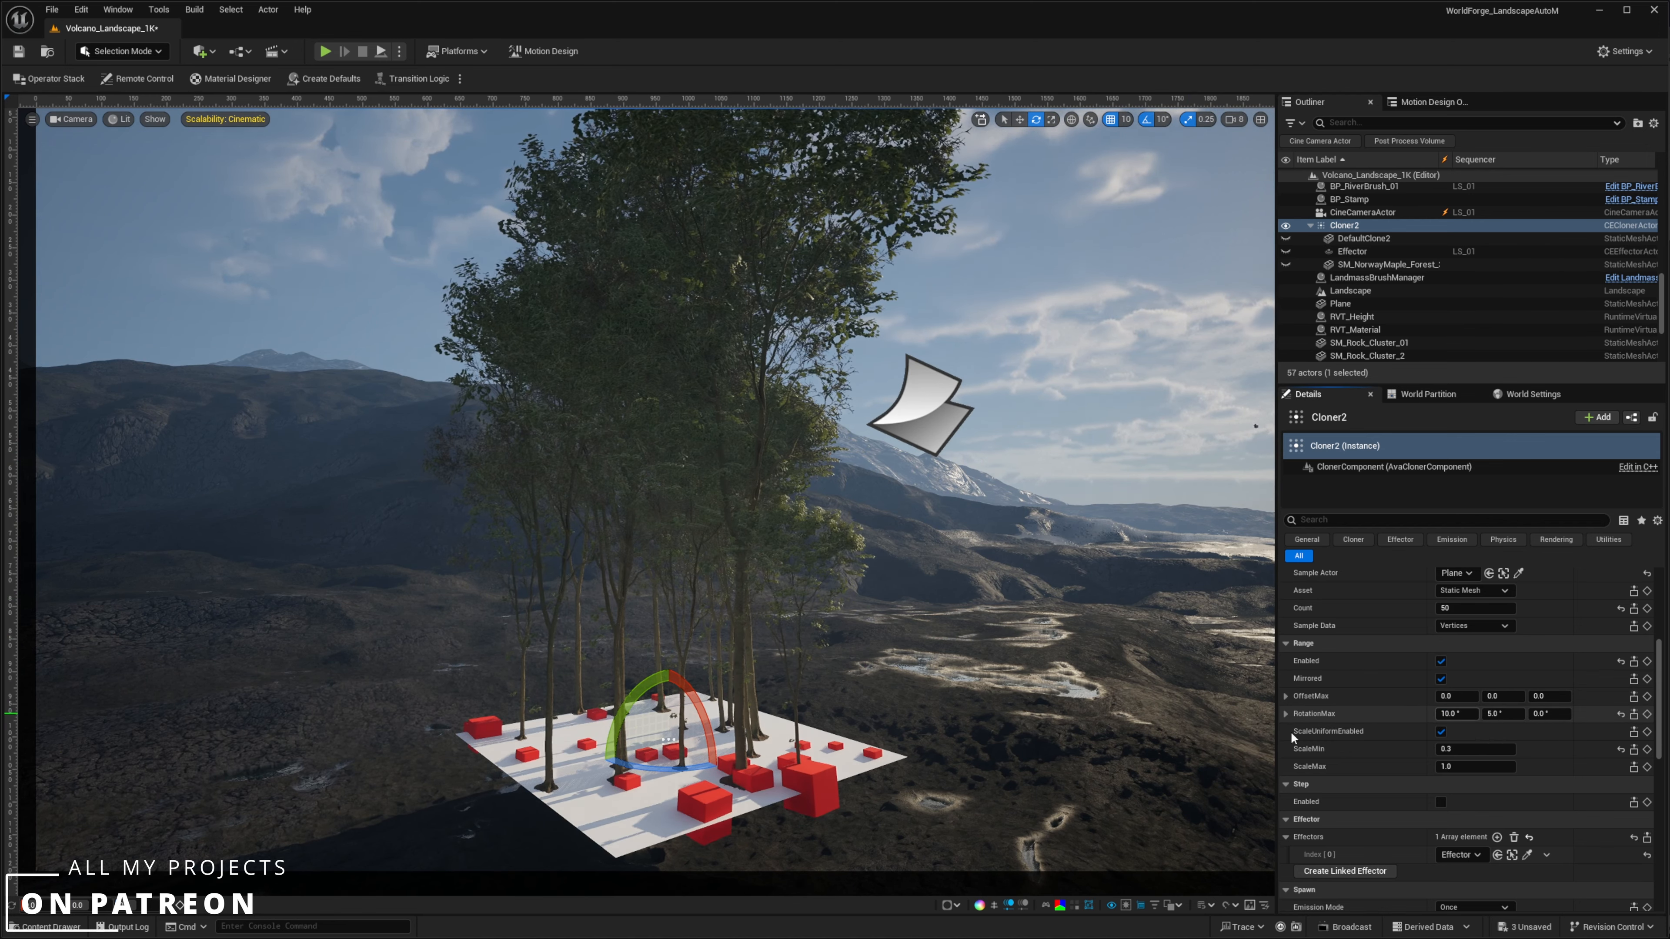
key(Return)
Adjust the Y value of Cloner2's RotationMax and set it to 15°.
mouse_move(850, 560)
right_down()
mouse_move(1000, 582)
mouse_move(1045, 566)
right_up()
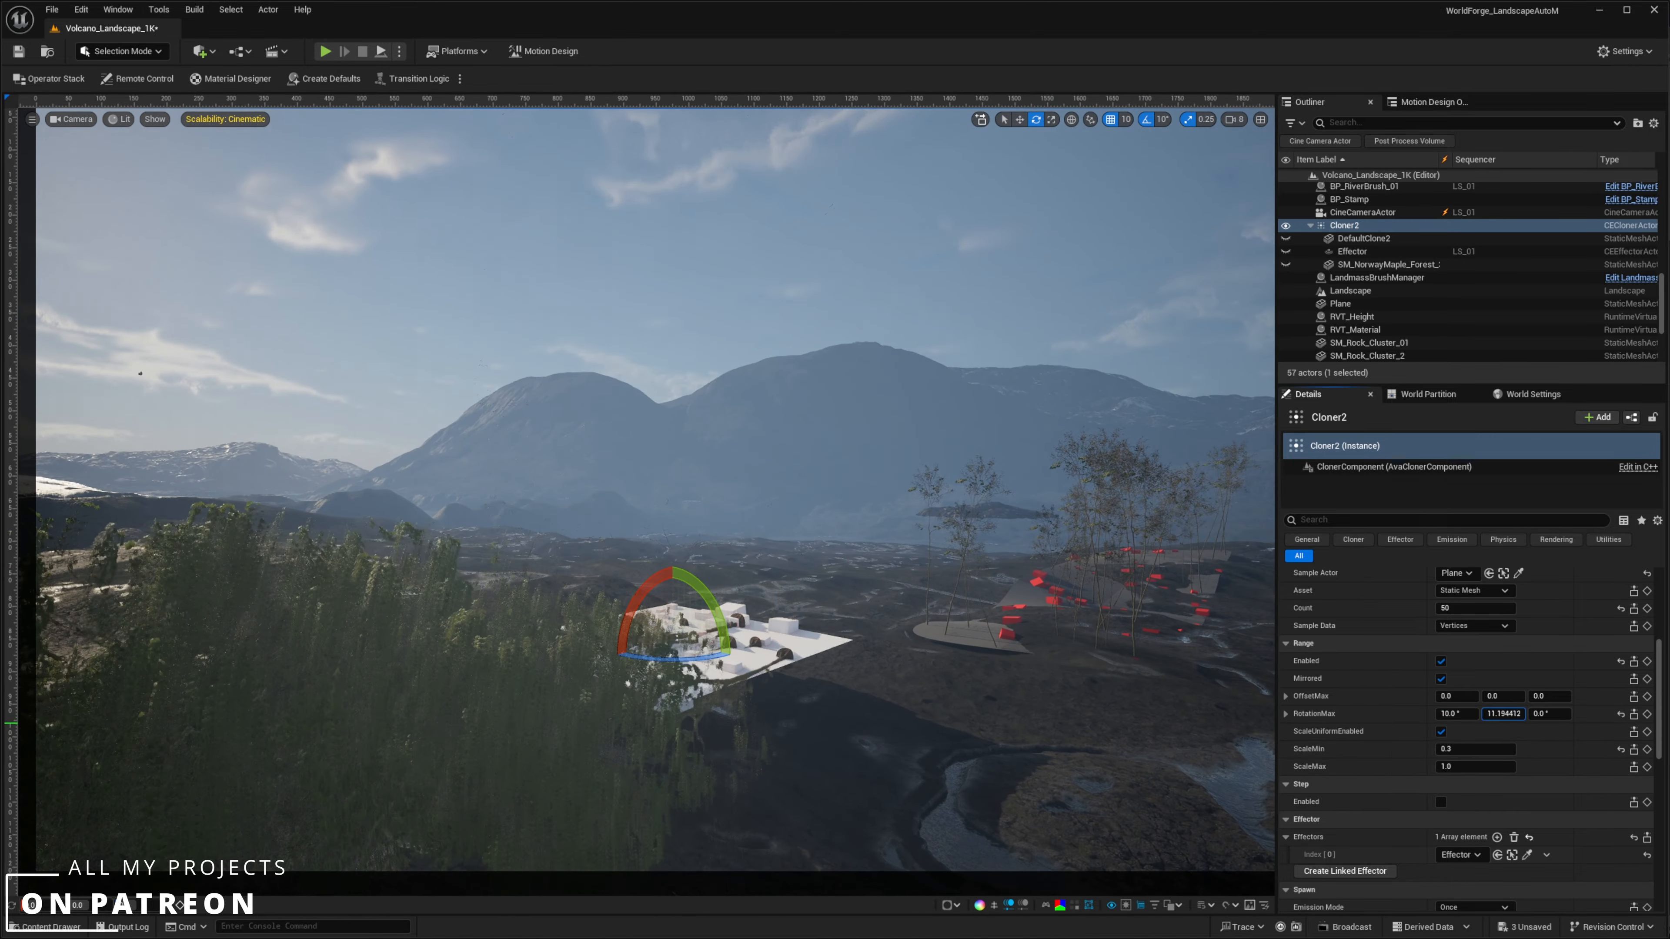
drag(1504, 714, 1506, 716)
mouse_move(701, 550)
right_down()
mouse_move(630, 565)
mouse_move(654, 559)
right_up()
key(w)
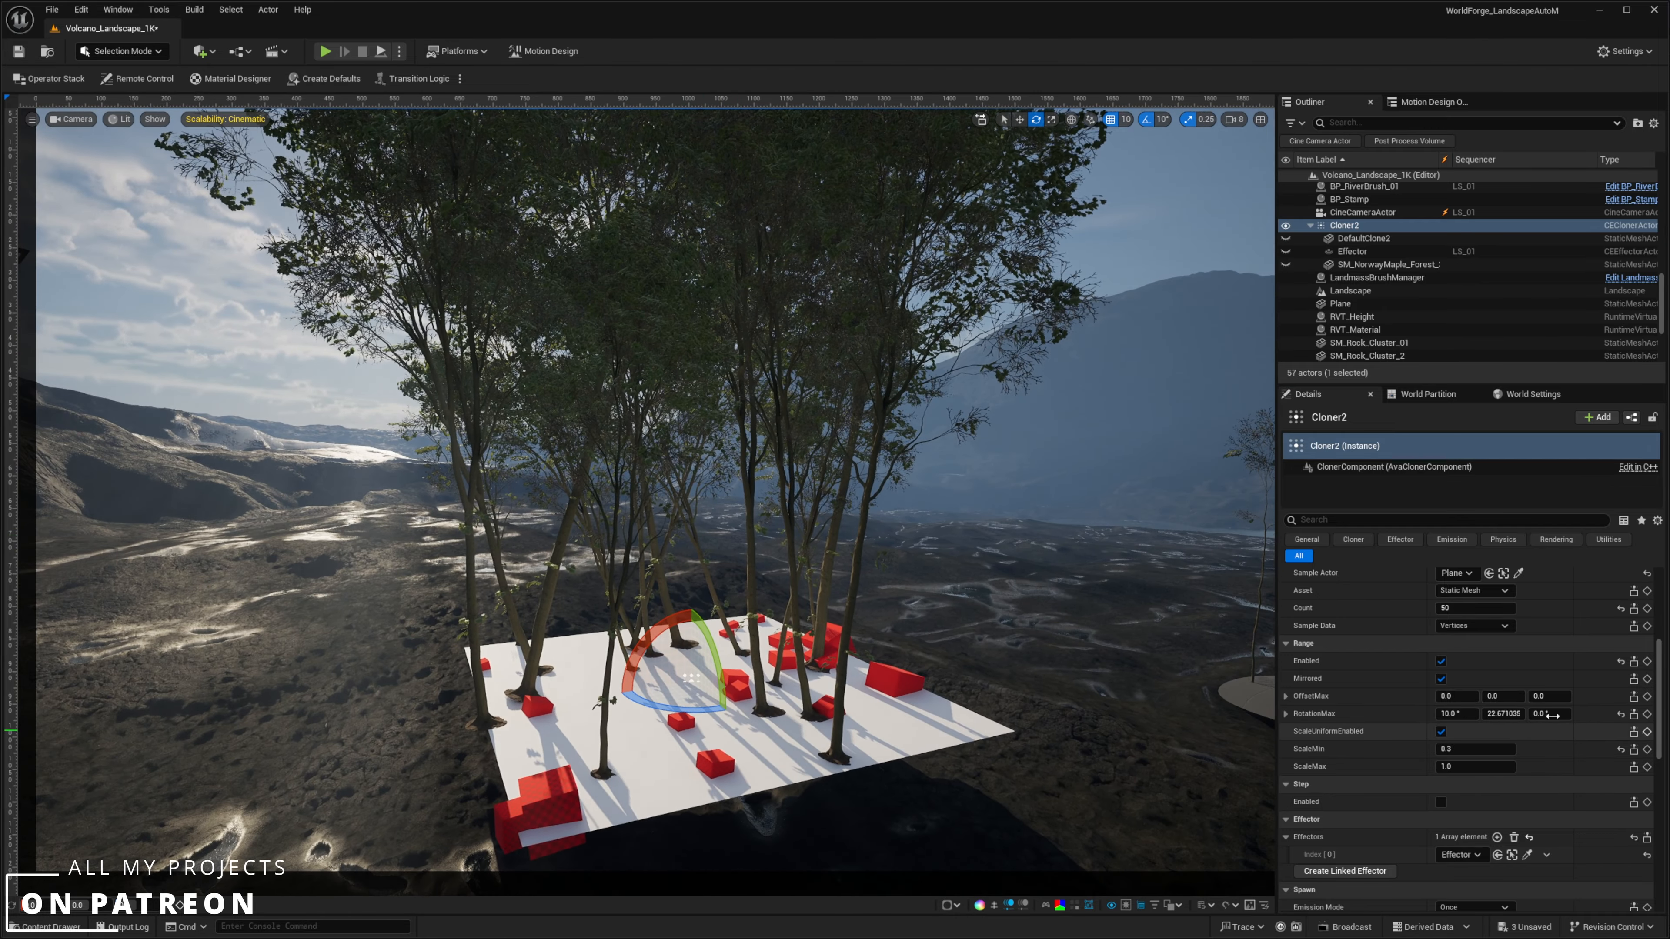
text(15)
key(Return)
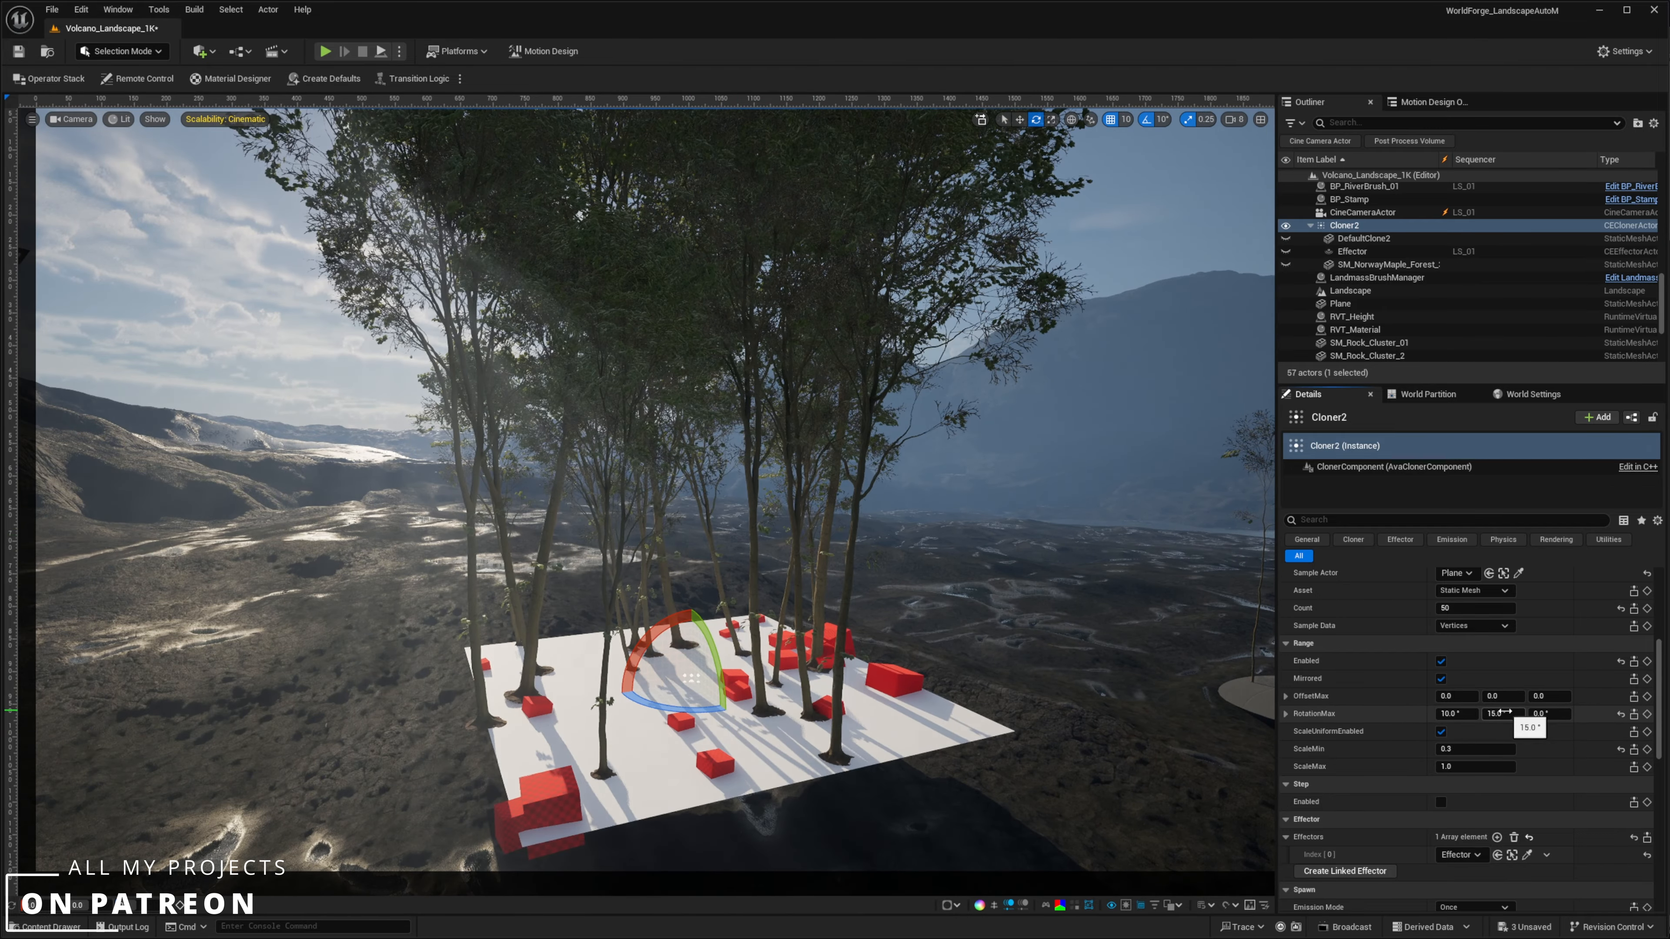
Inspect the randomly scaled and tilted trees on the plane from different sides.
key(a)
mouse_move(1021, 522)
right_down()
mouse_move(1117, 519)
mouse_move(742, 522)
mouse_move(710, 536)
mouse_move(691, 631)
right_up()
key(d)
key(a)
mouse_move(710, 698)
right_down()
mouse_move(596, 734)
mouse_move(684, 740)
mouse_move(431, 750)
mouse_move(655, 651)
right_up()
key(a)
key(d)
Select the Plane actor and move it down and back up along the vertical axis.
key(w)
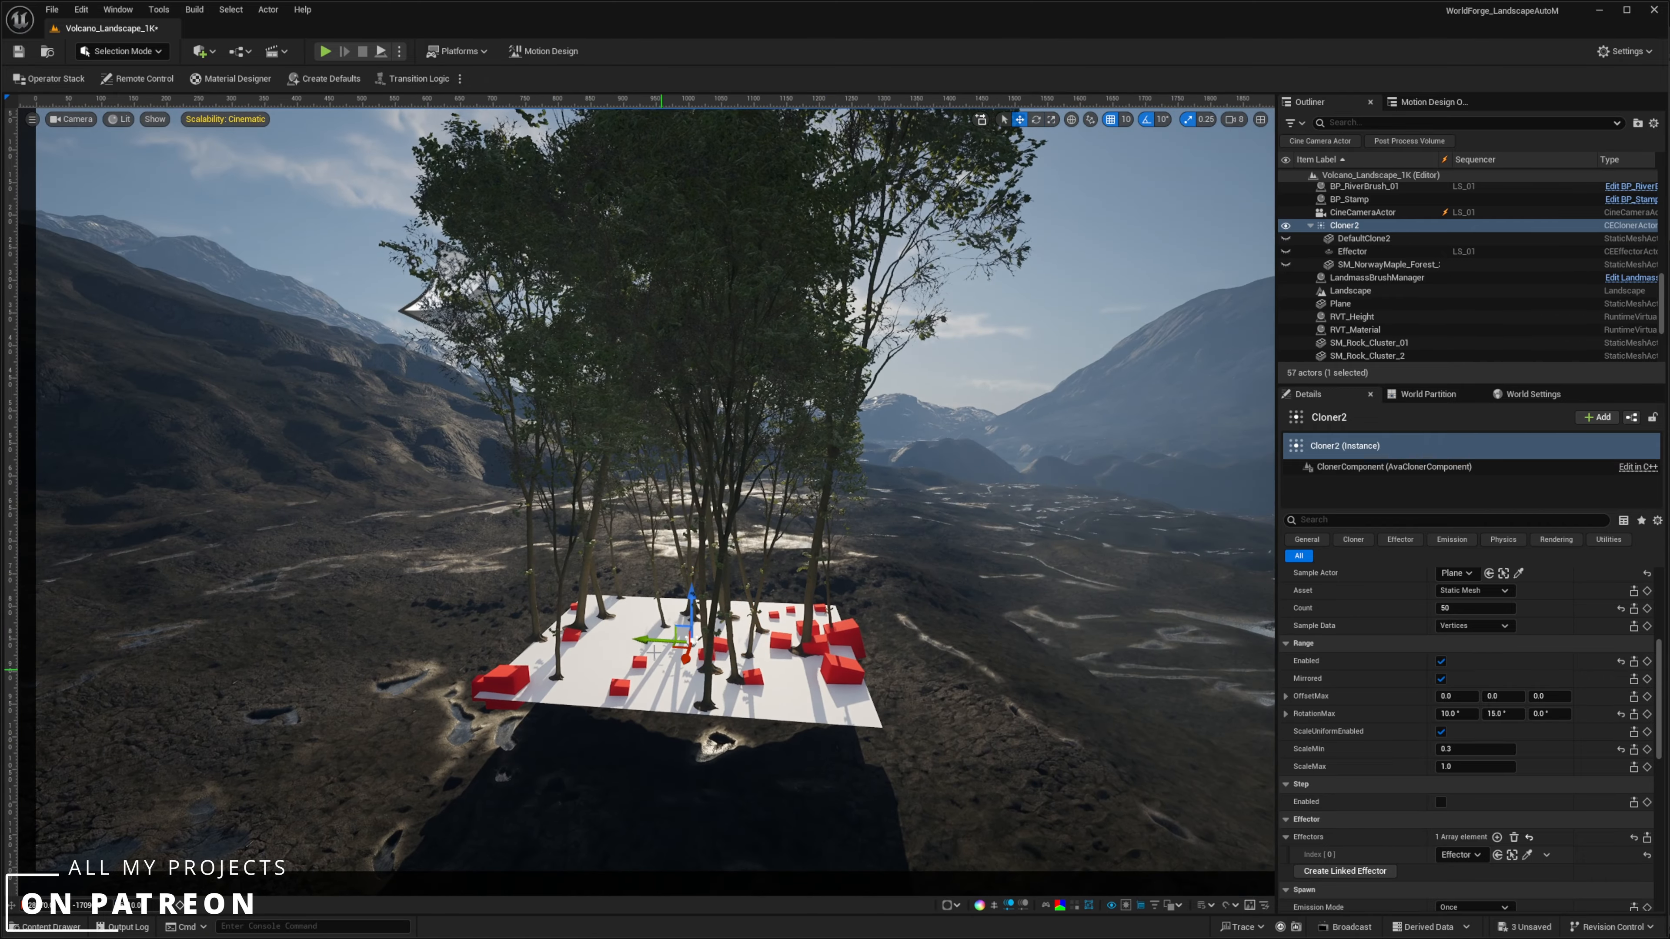
click(655, 639)
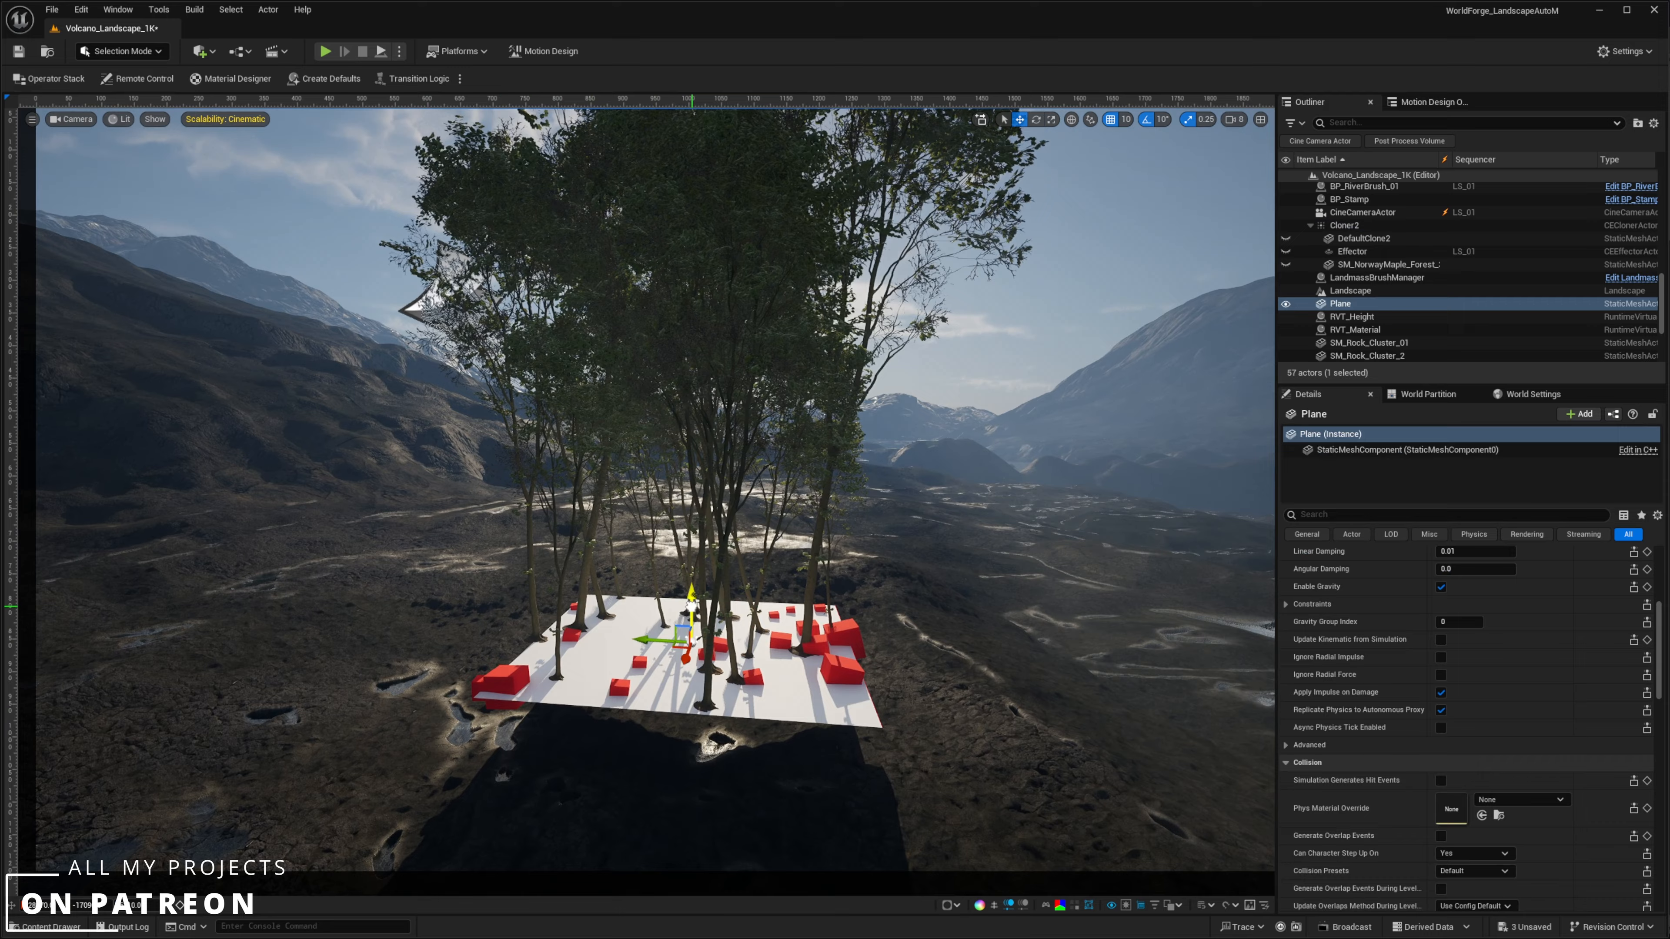
mouse_move(701, 618)
mouse_down()
mouse_move(719, 699)
mouse_move(725, 681)
mouse_up()
mouse_move(648, 609)
right_down()
mouse_move(625, 606)
mouse_move(648, 619)
right_up()
drag(742, 683, 745, 617)
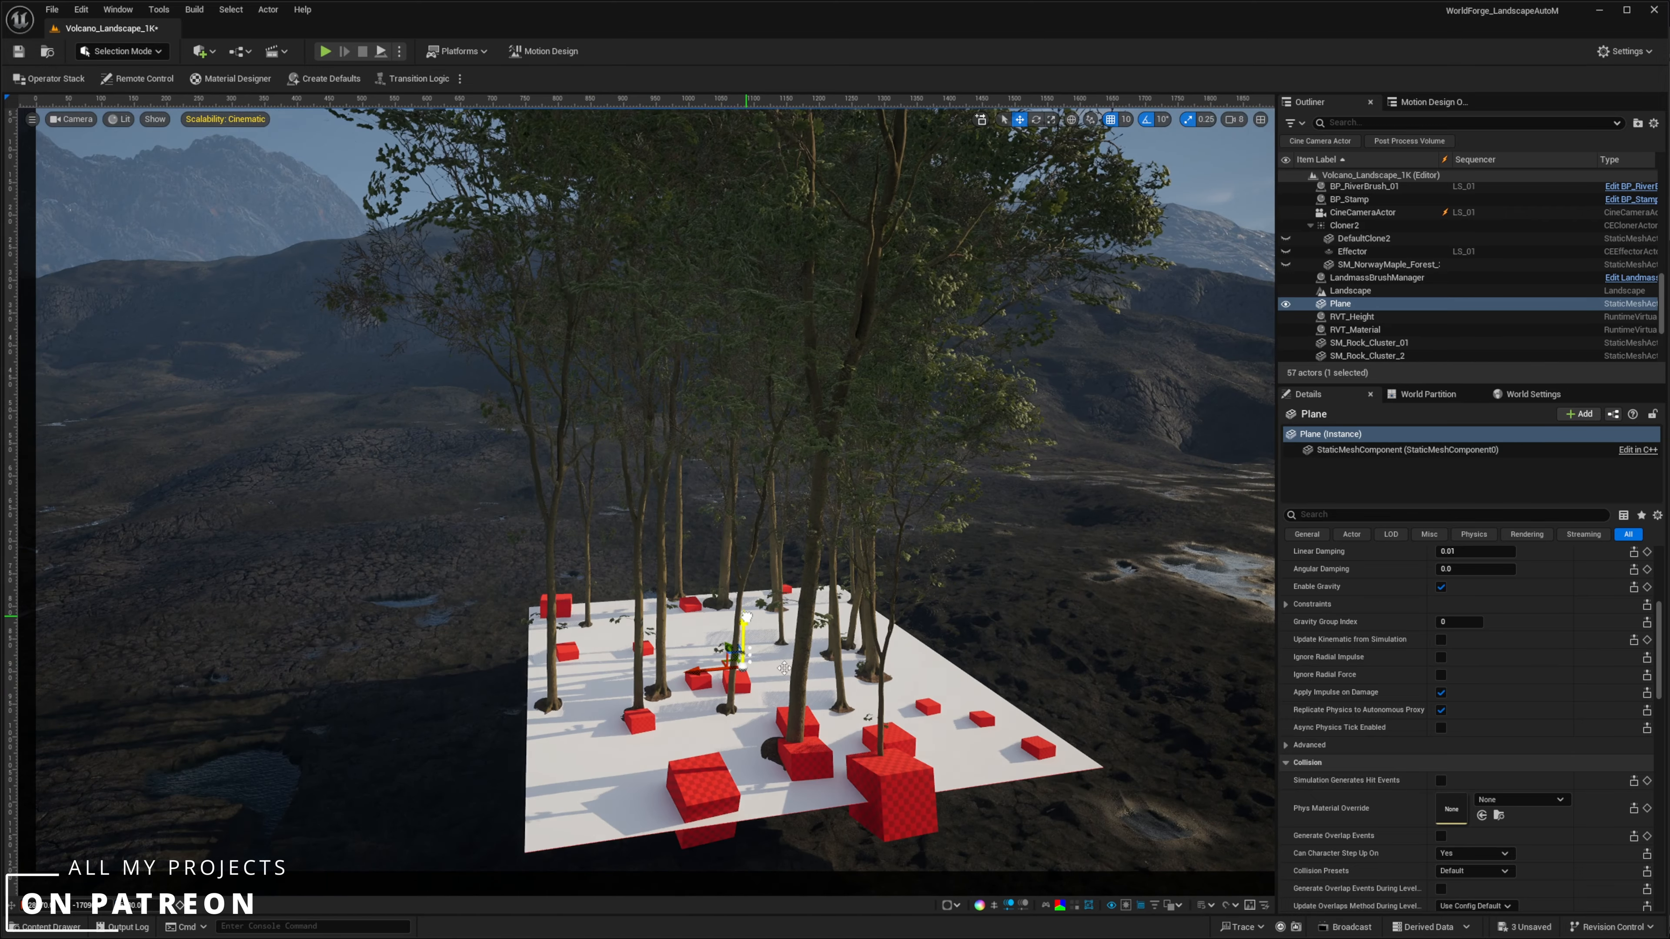
right_drag(651, 697, 658, 697)
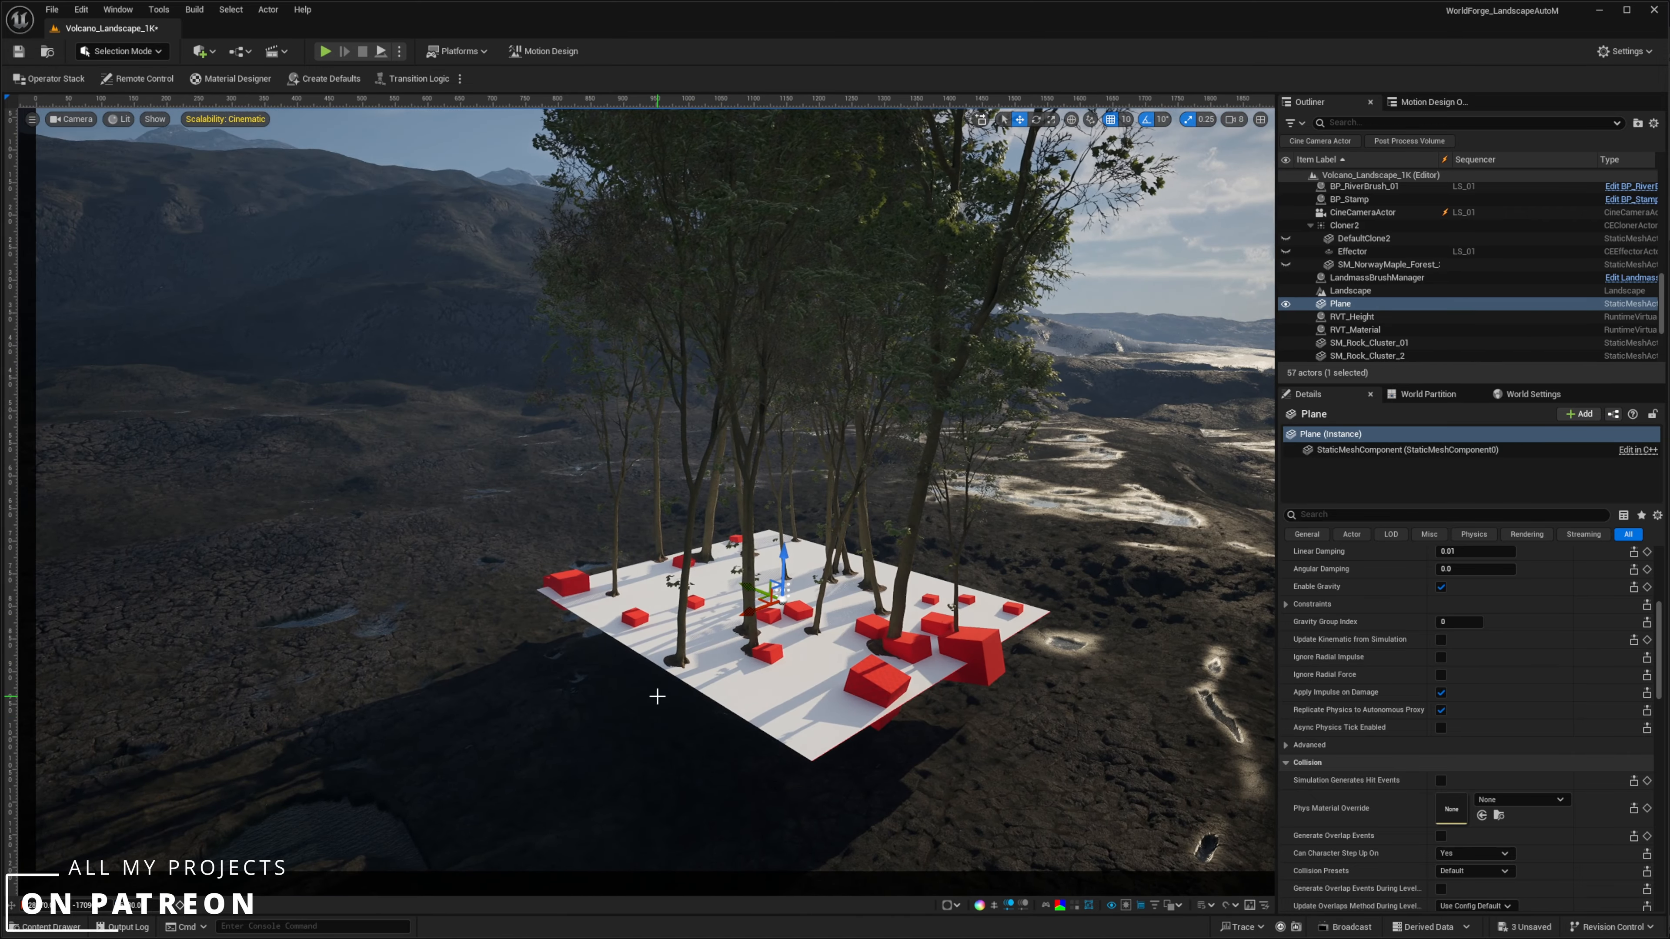
right_drag(821, 605, 854, 604)
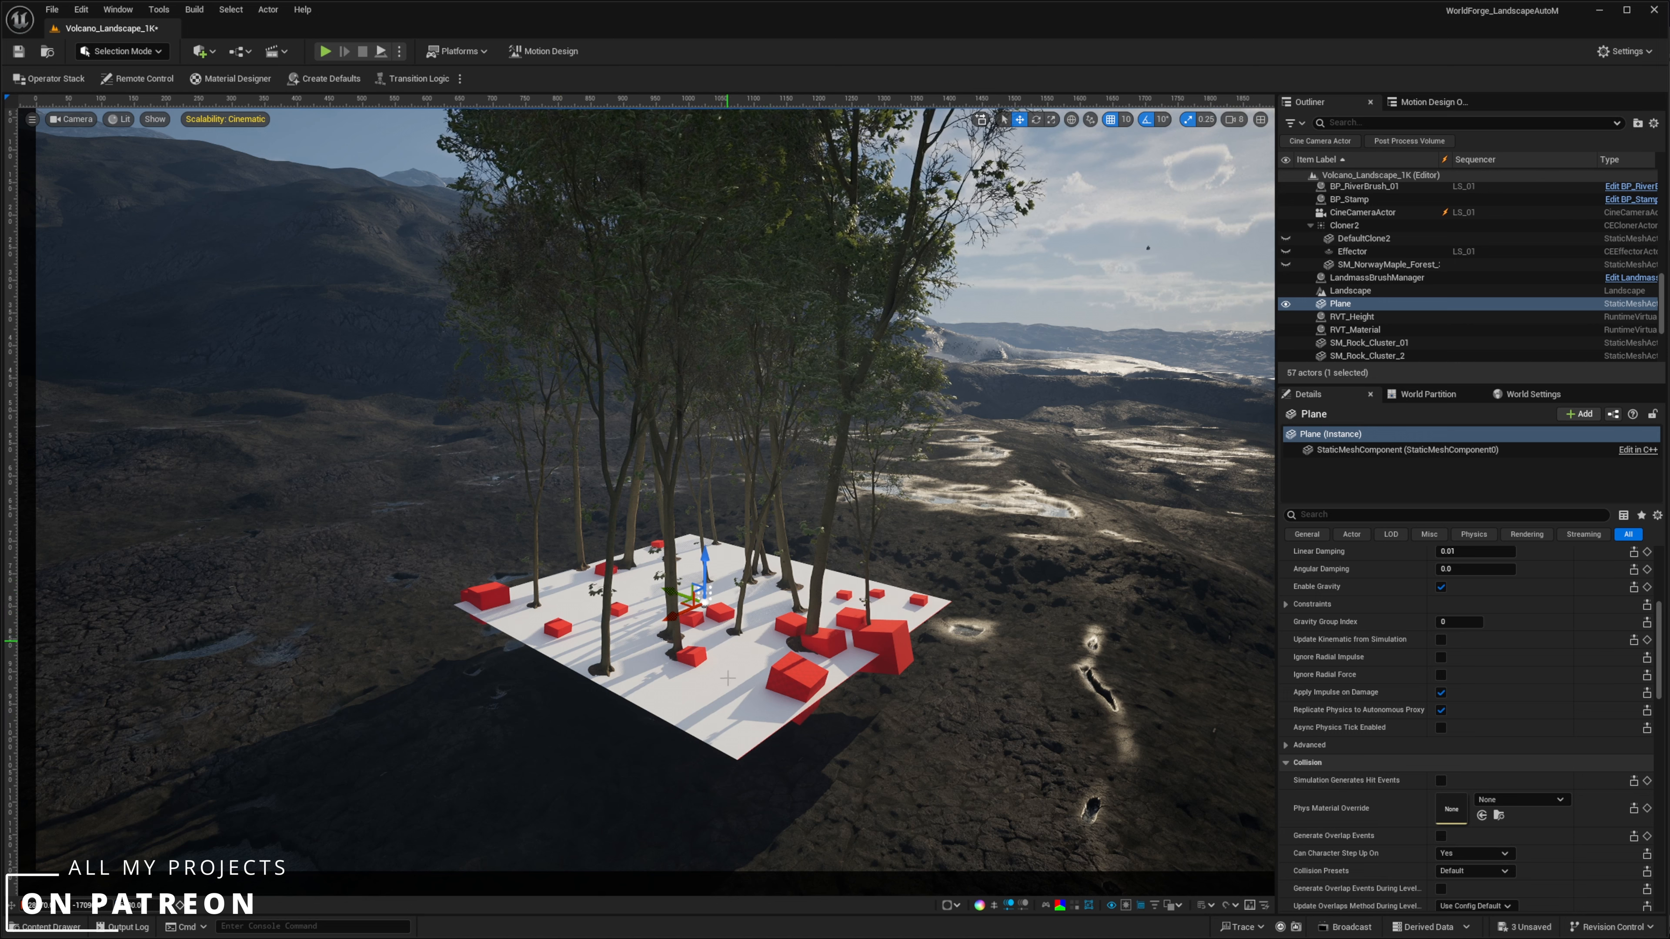
Filter the Plane's properties by "hidde" and enable Actor Hidden In Game.
scroll(1516, 722, down, 5)
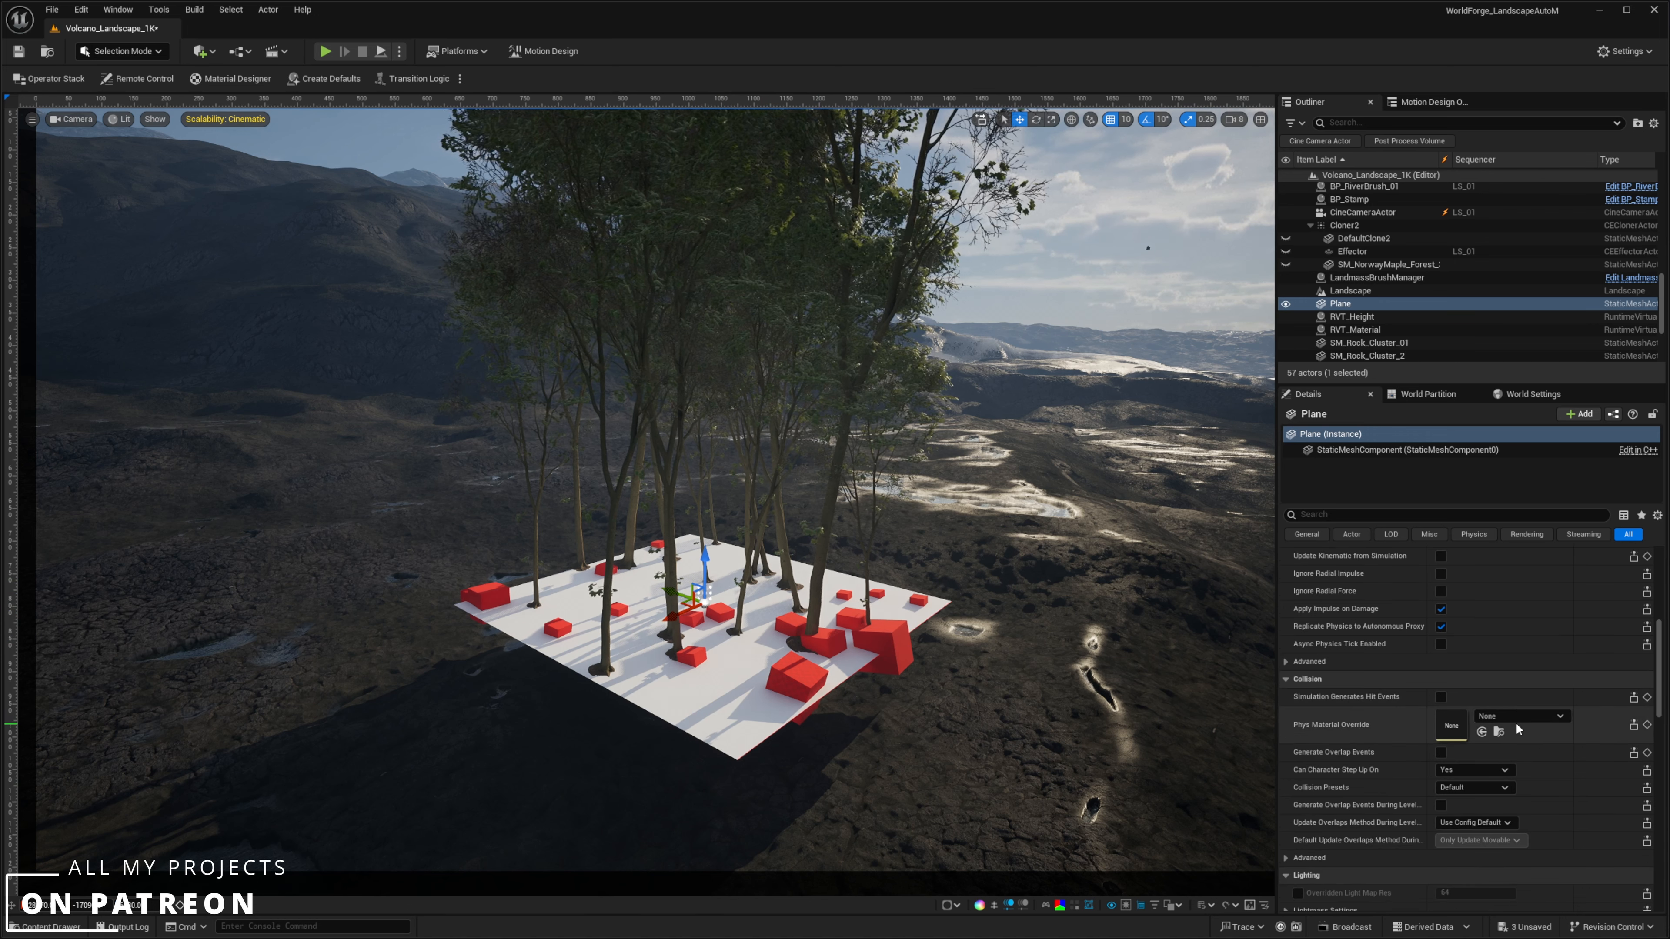
click(1368, 513)
text(hid)
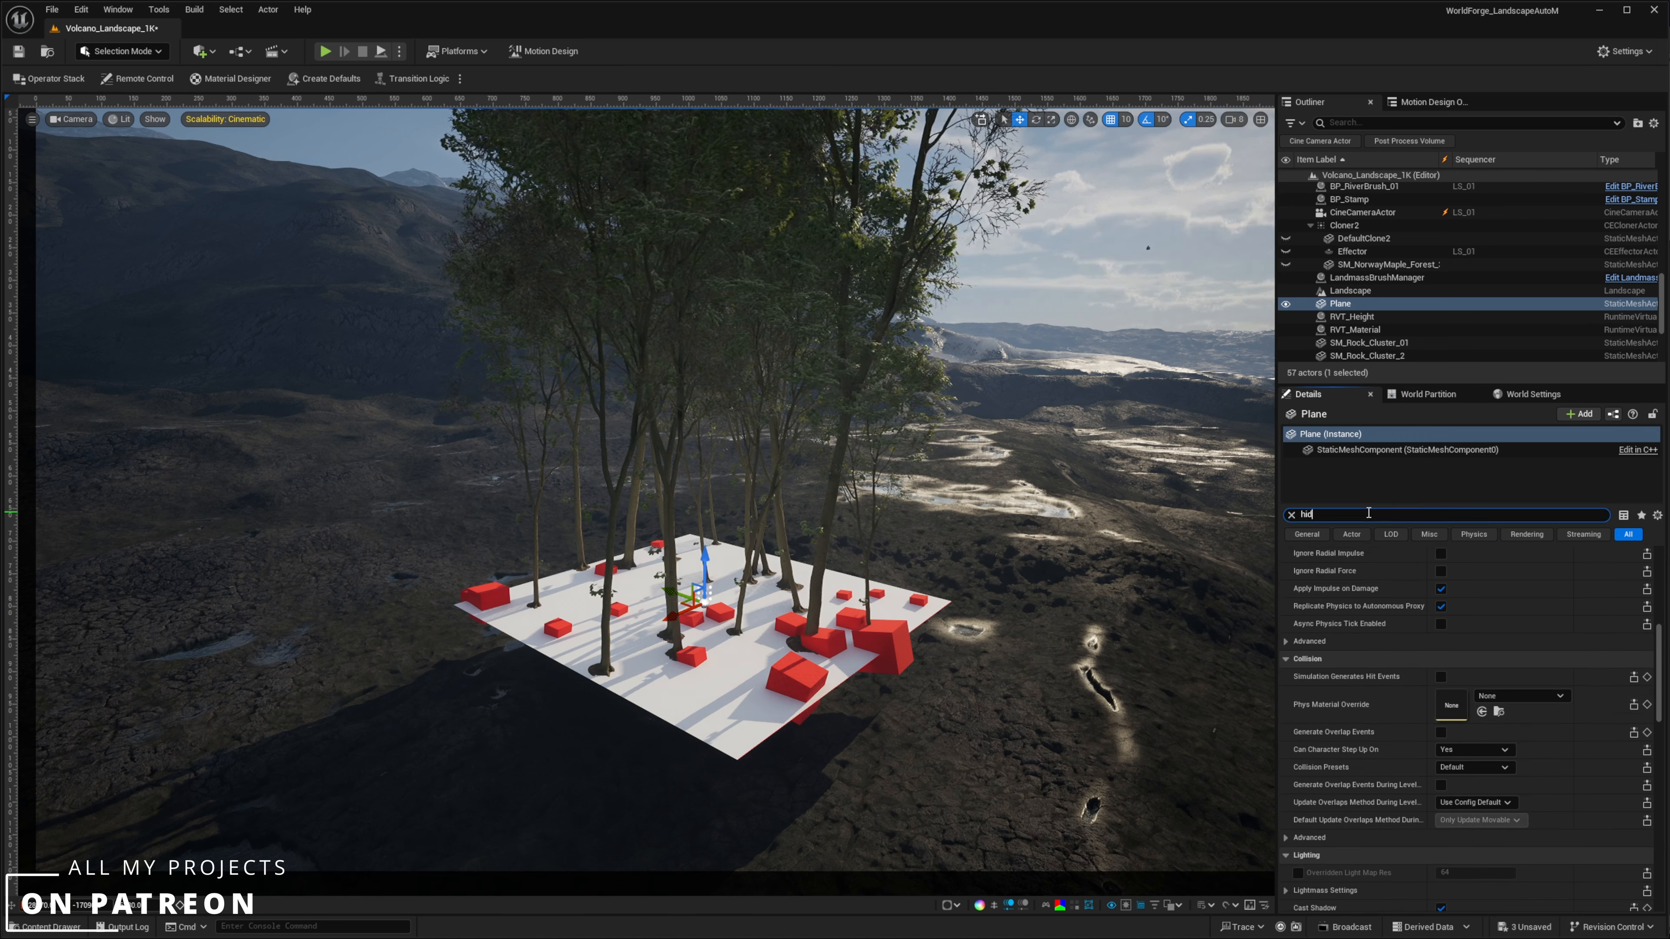
text(de)
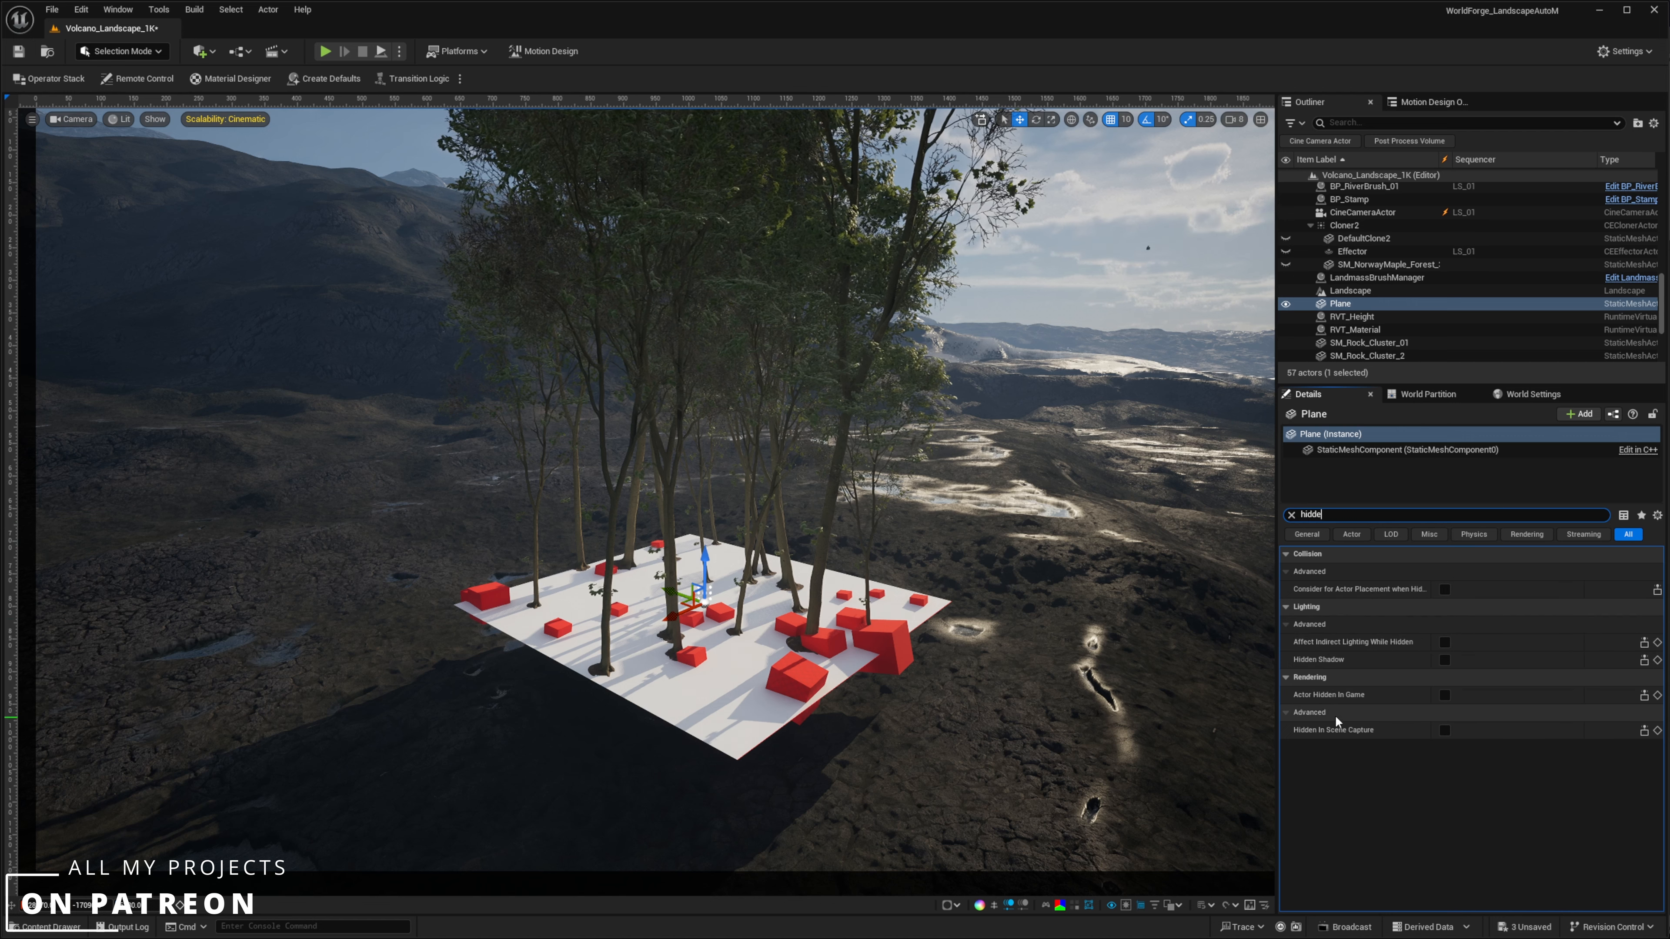
click(1445, 694)
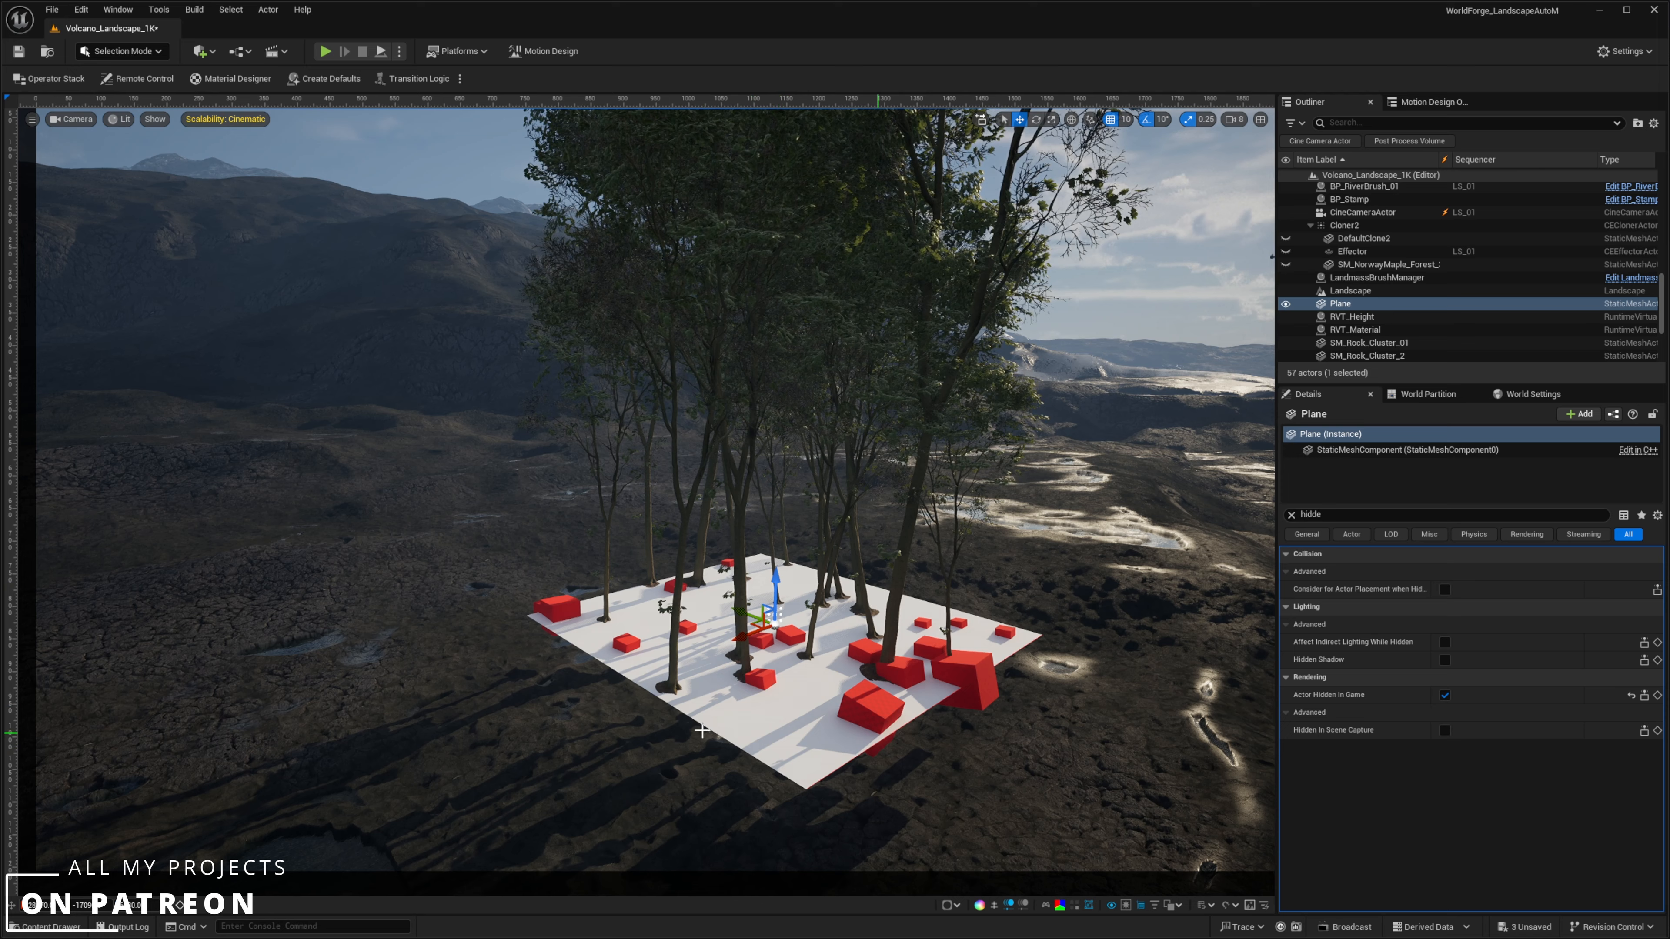
Check the scattered trees and cubes in game view, return to the editor view and clear the property filter.
right_drag(748, 659, 769, 528)
key(g)
key(g)
key(g)
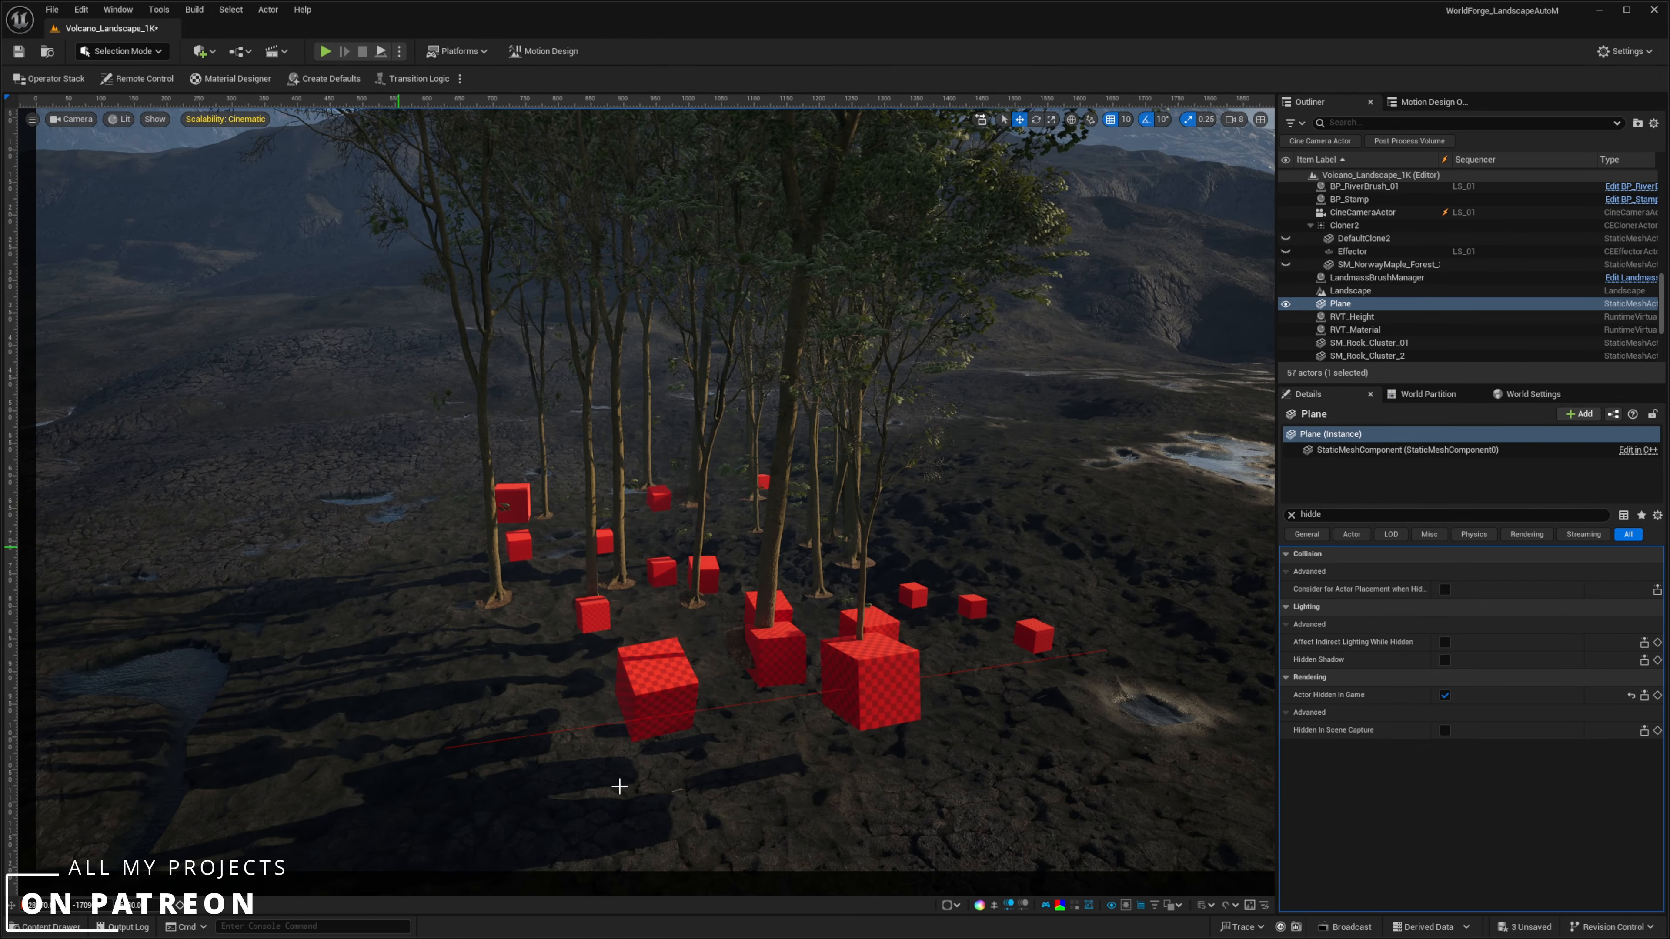
key(g)
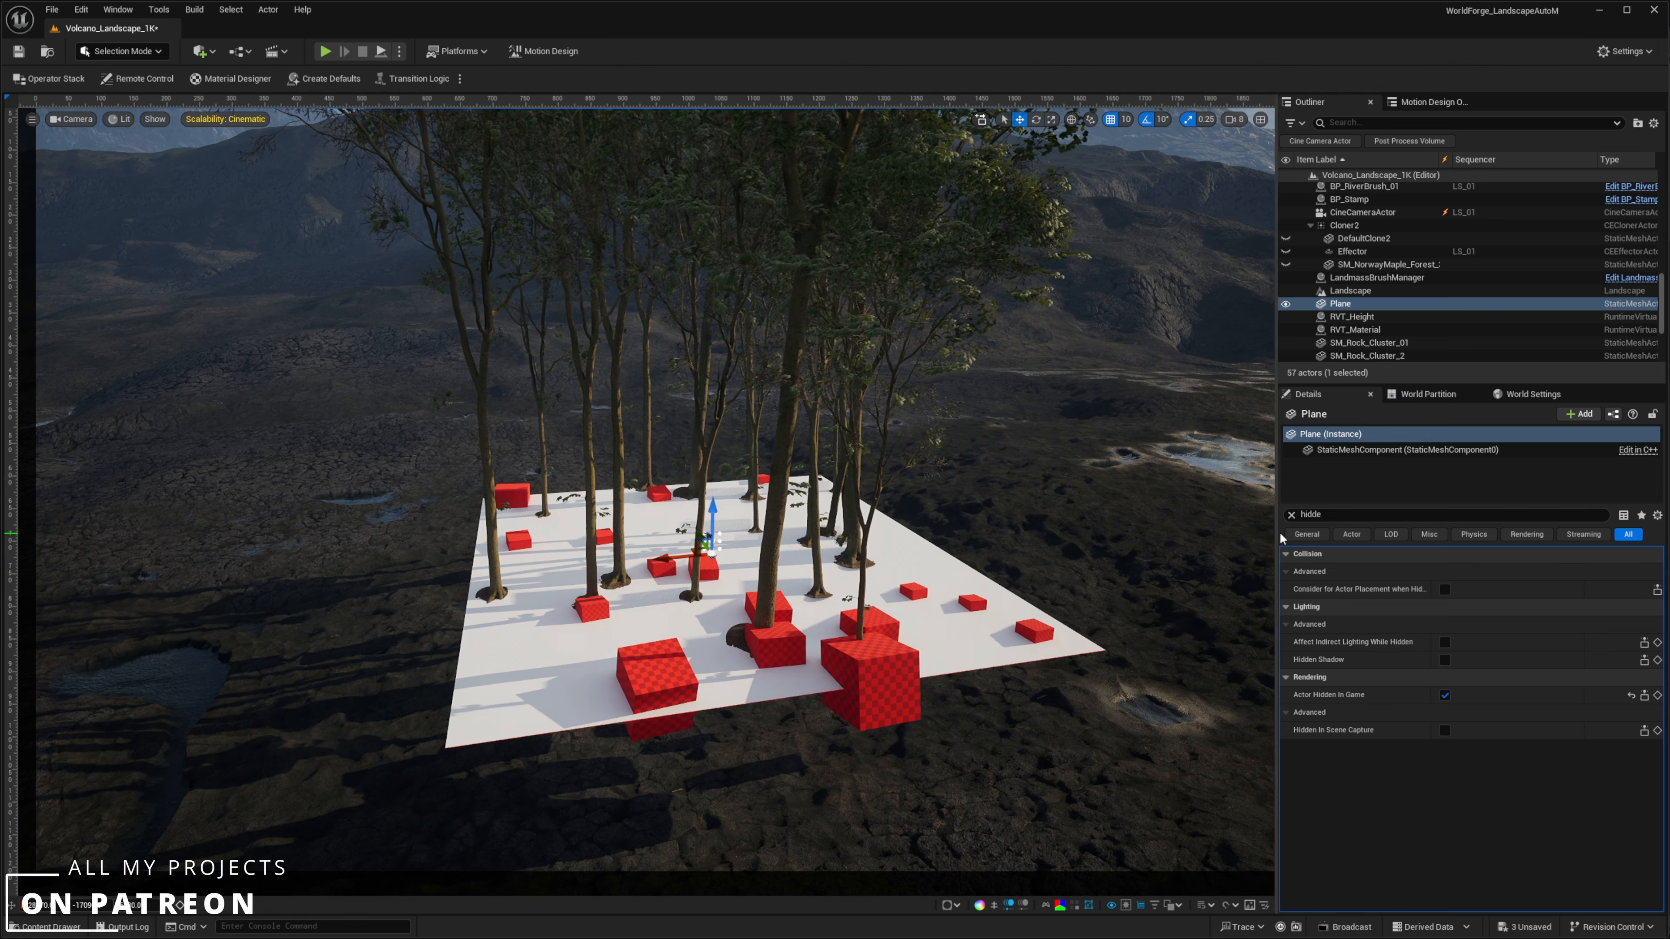
click(1291, 515)
mouse_move(853, 658)
right_down()
mouse_move(835, 668)
mouse_move(853, 658)
right_up()
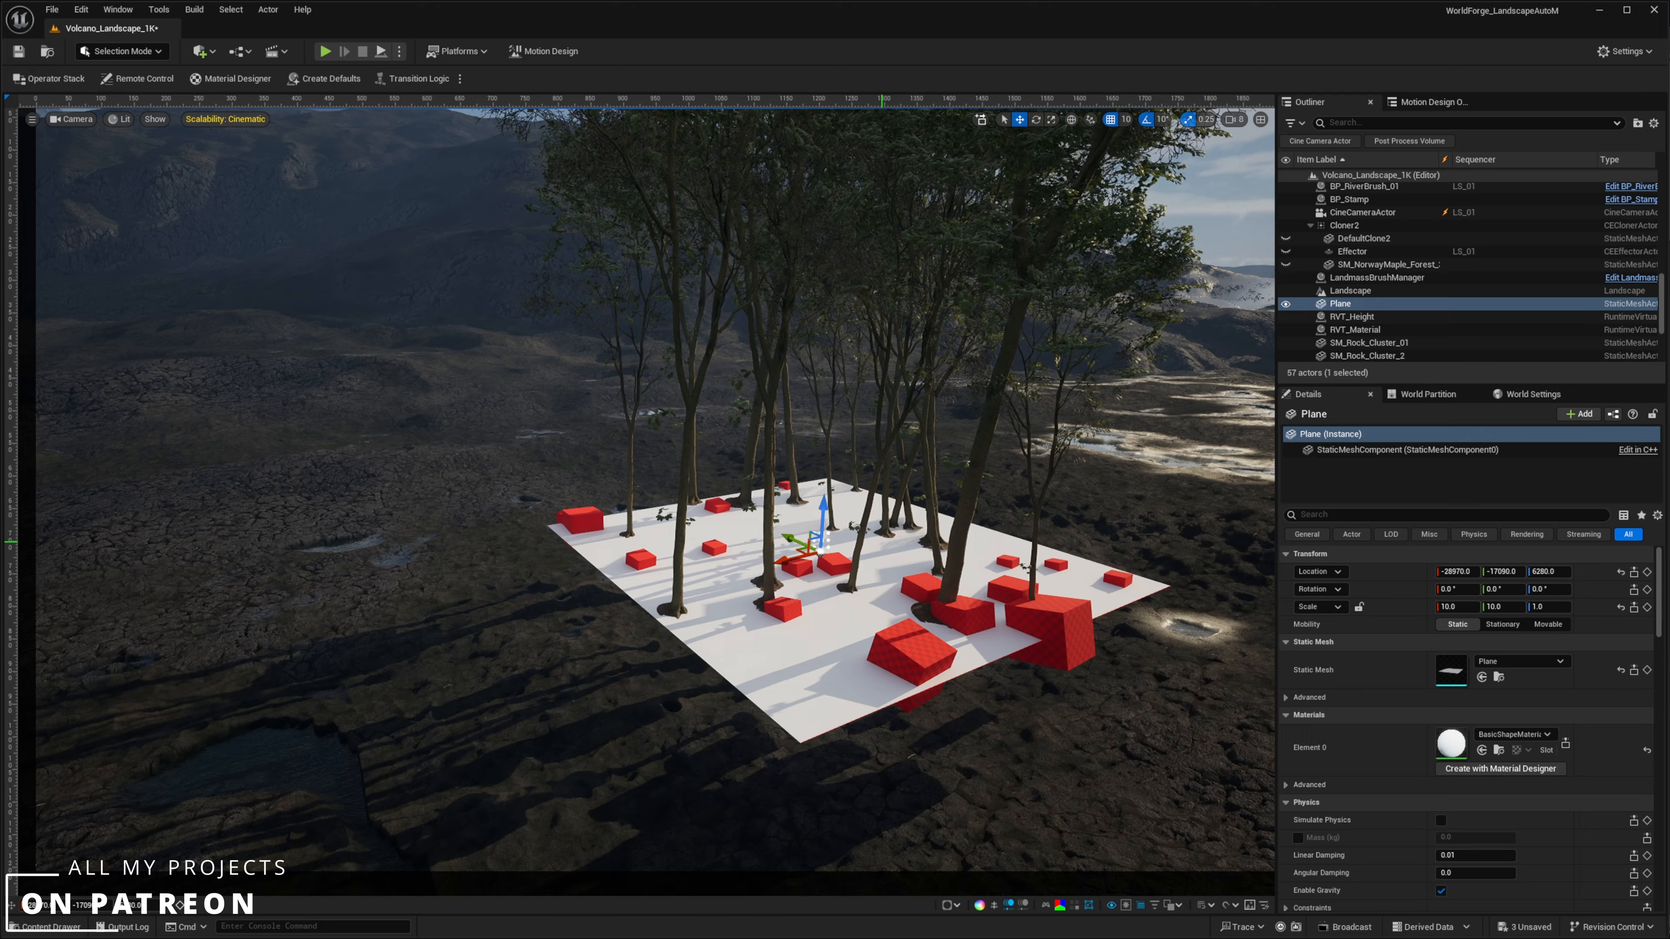
right_drag(882, 542, 928, 709)
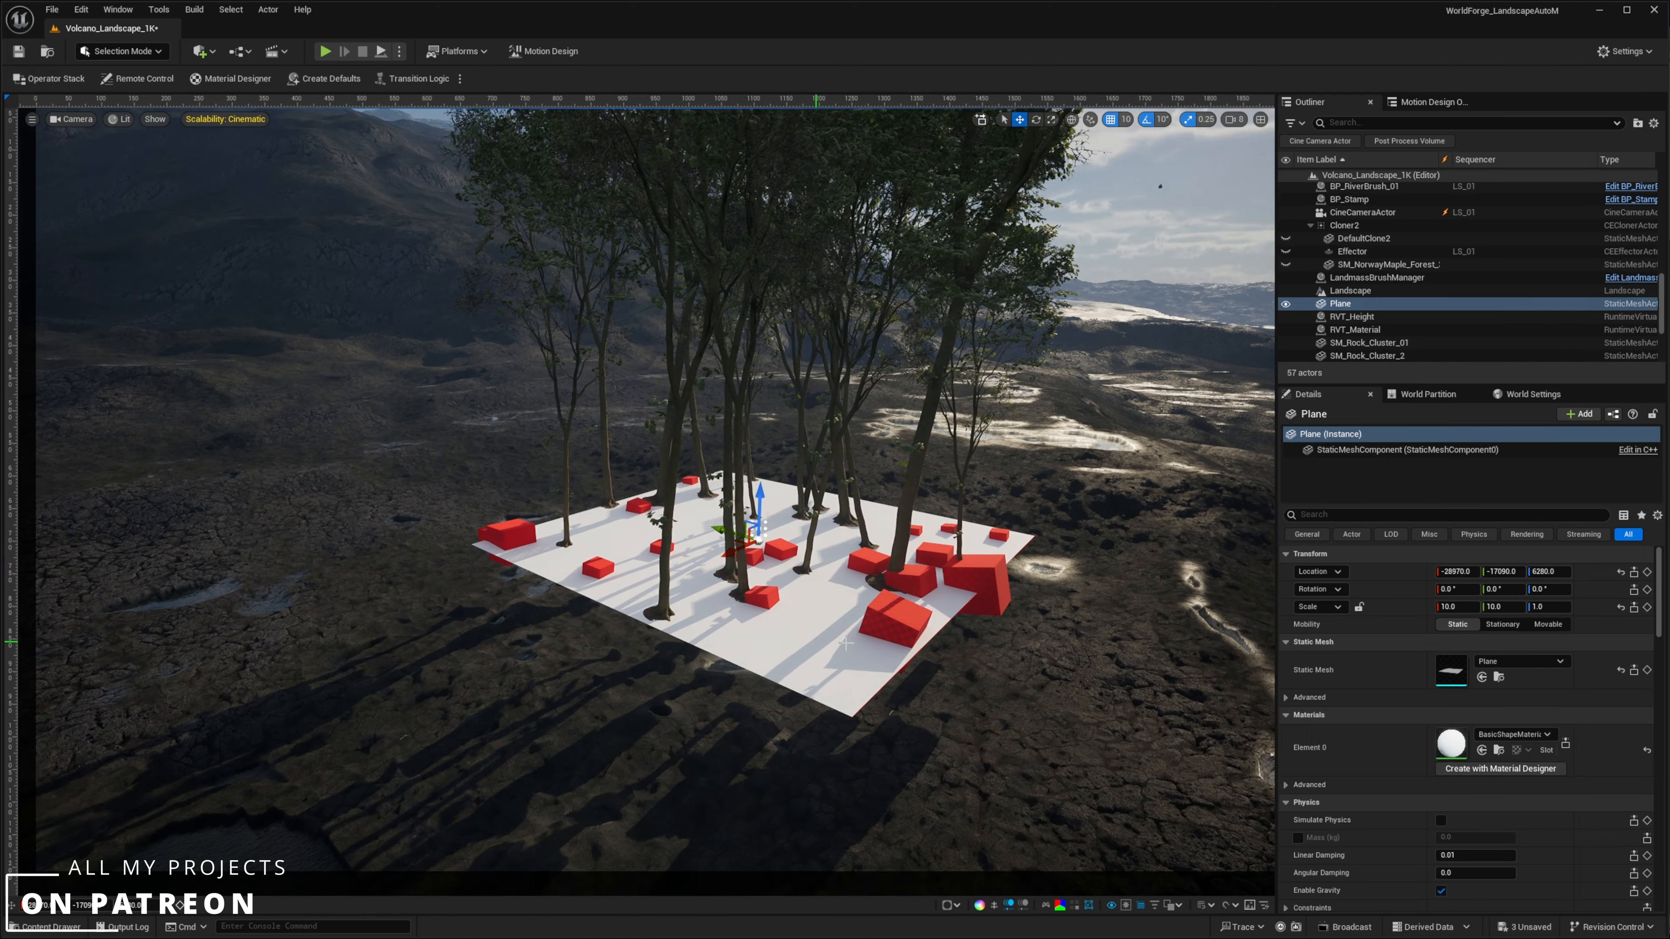
Set Cloner2's mesh layout Sample Data to Triangles and check the new distribution on the plane.
click(1336, 226)
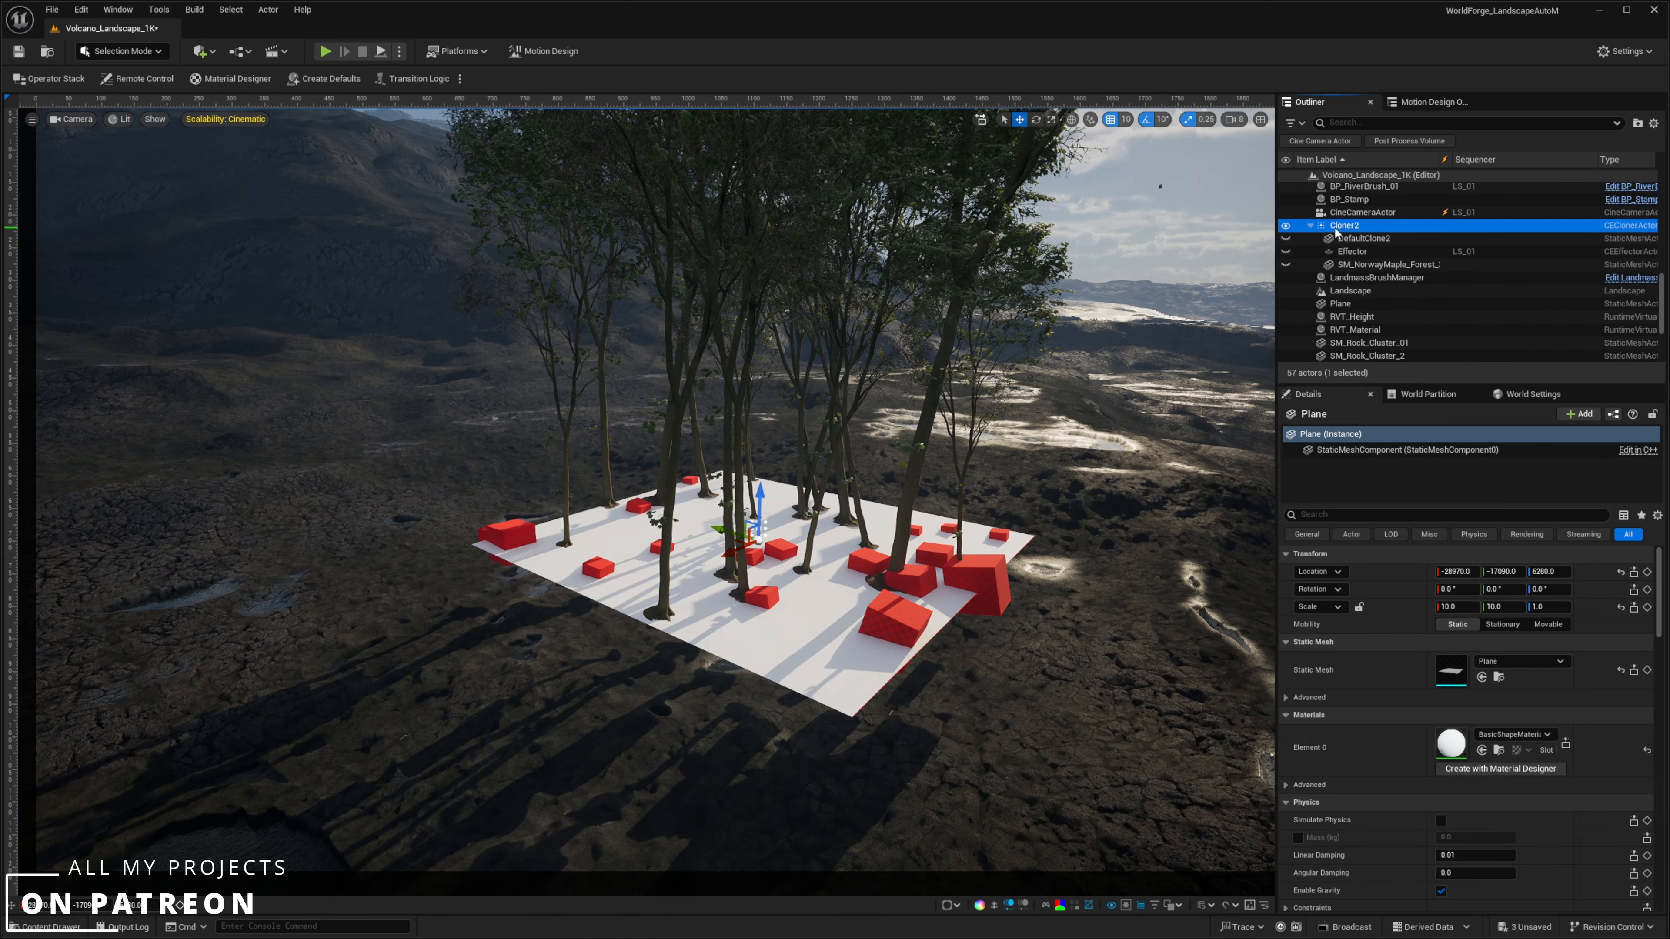
click(1462, 878)
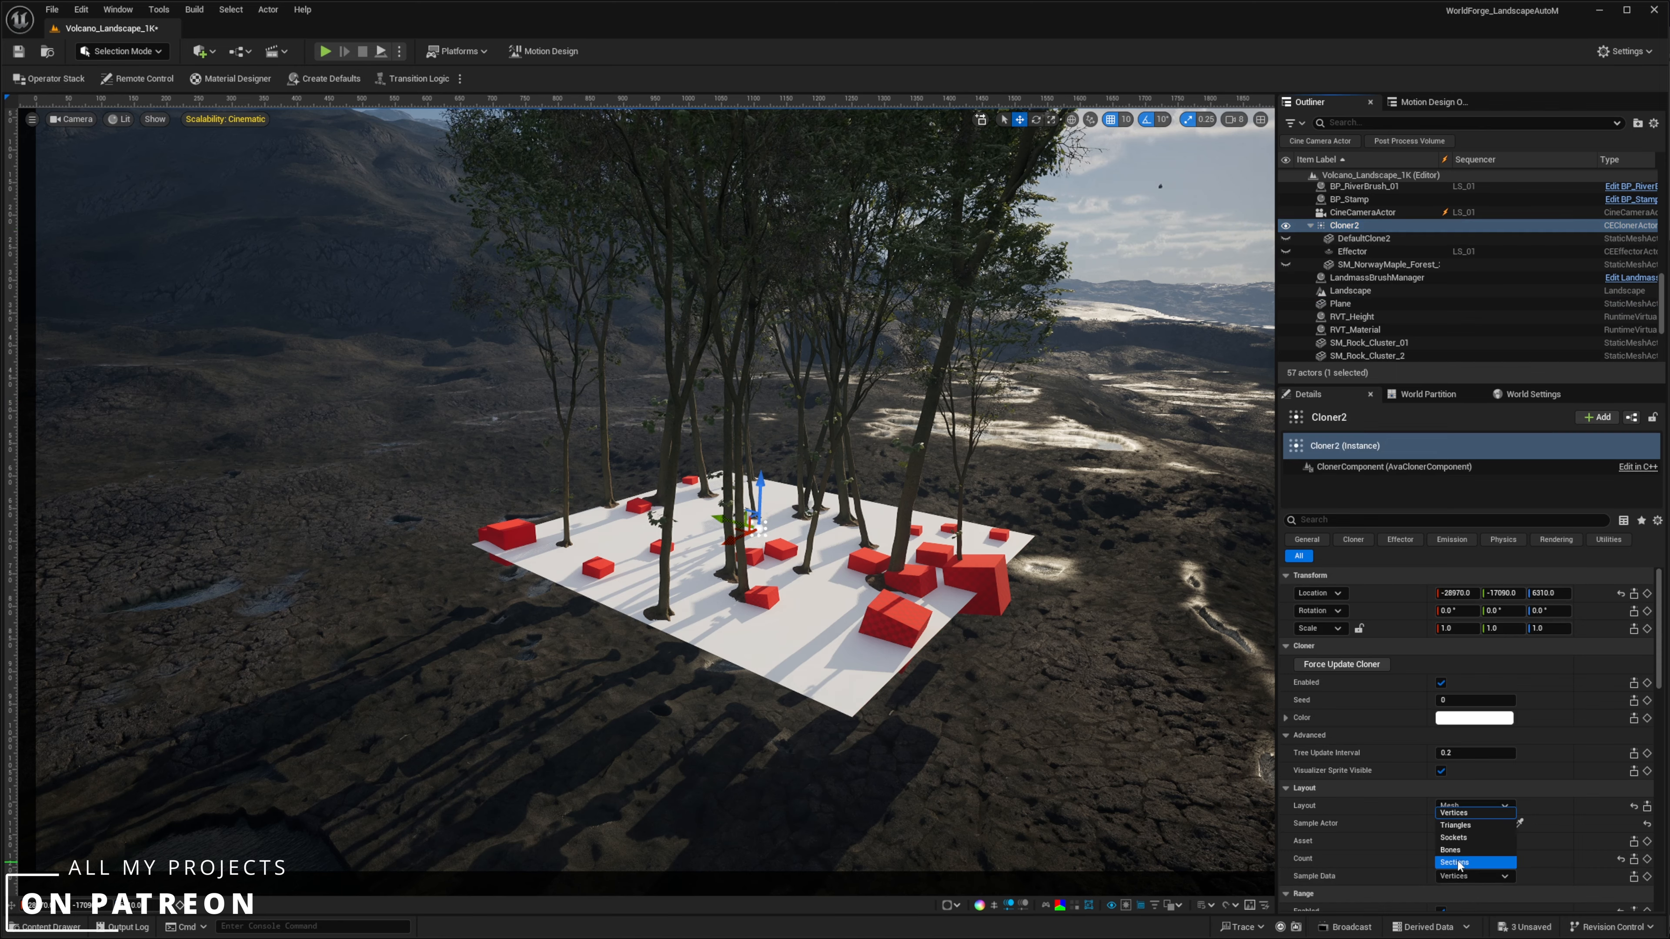
click(1455, 825)
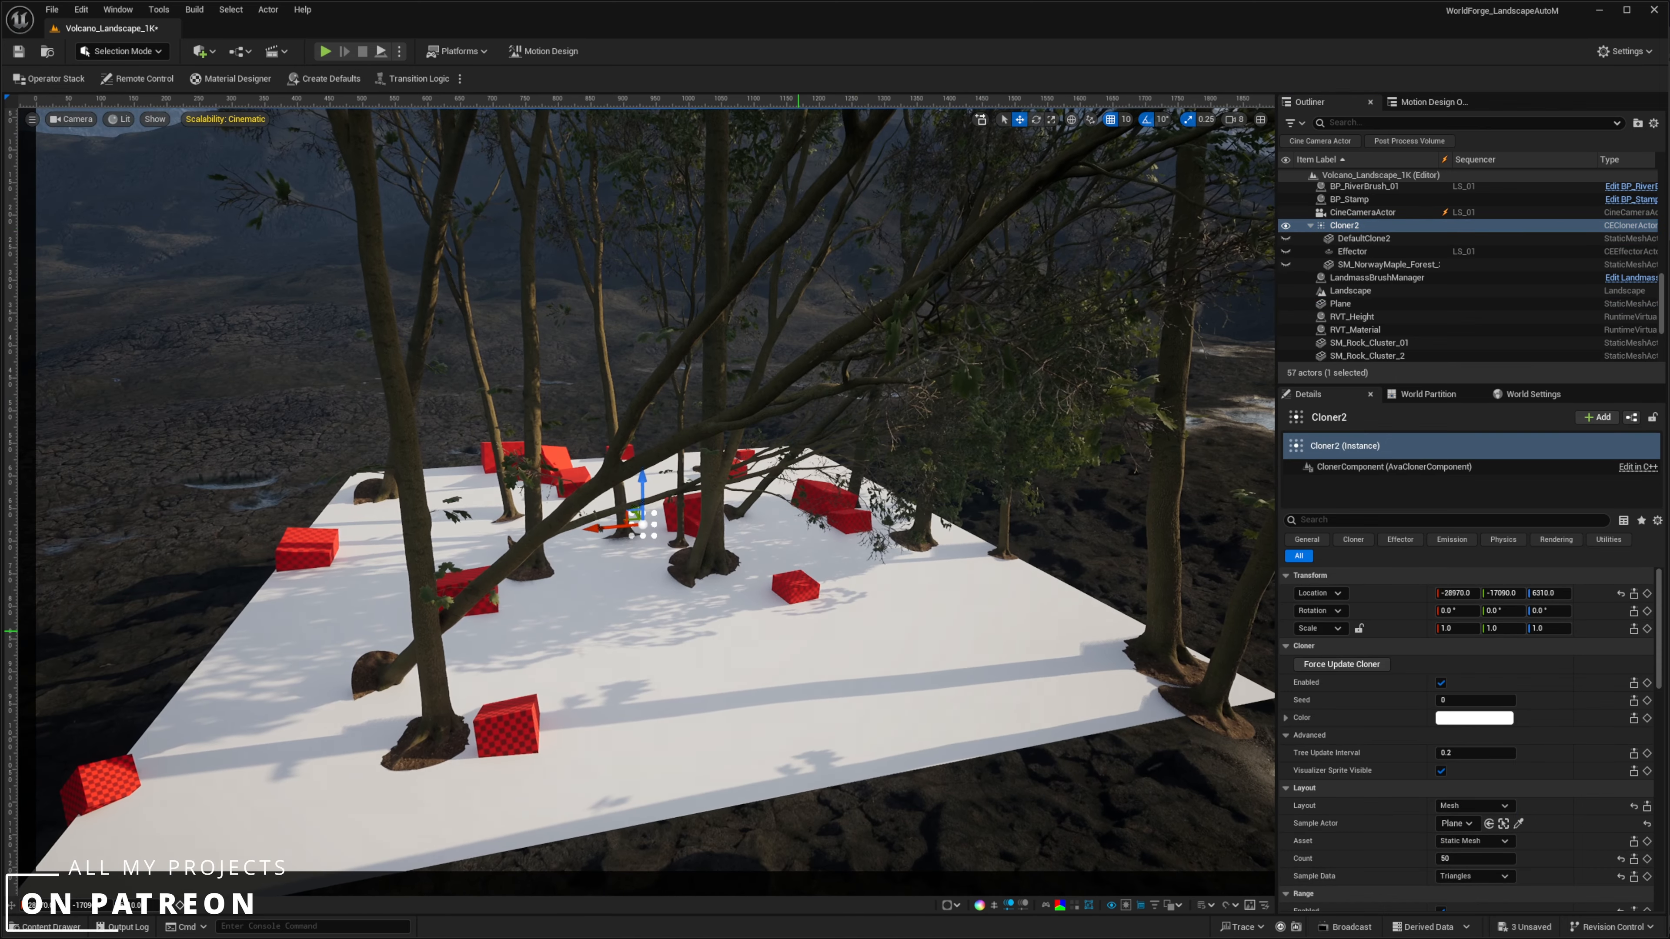
right_drag(446, 680, 418, 705)
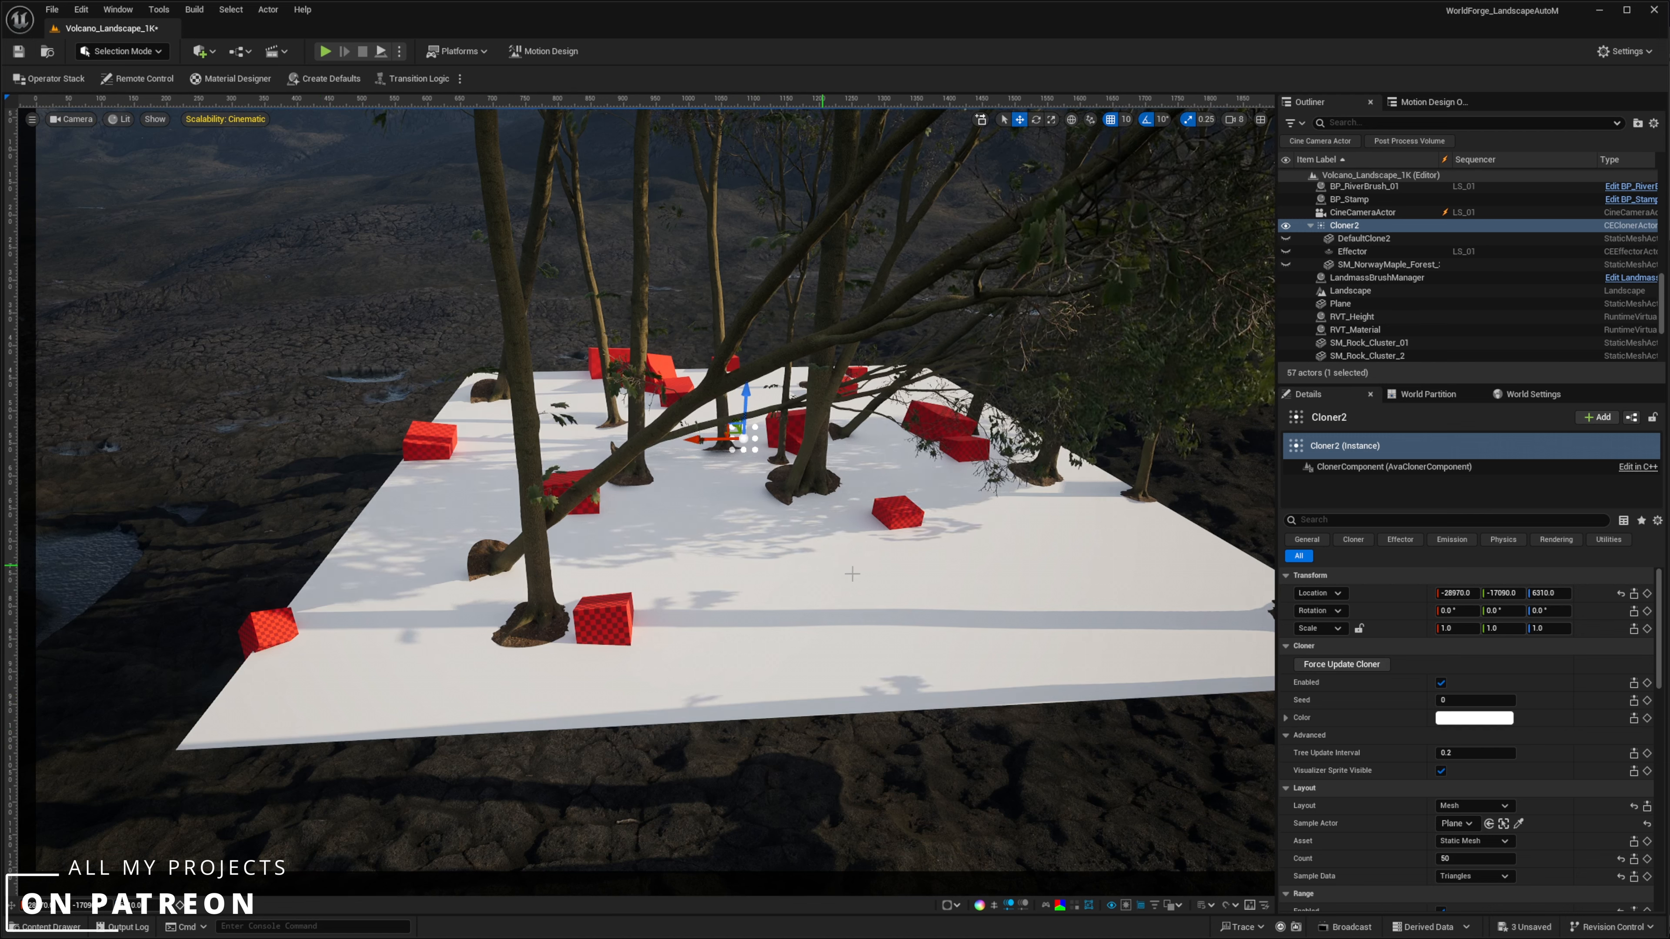
right_drag(557, 552, 666, 507)
Select SM_Rock_Cluster_8, the base of the foliage patch, and locate its static mesh asset in the project content.
right_drag(831, 534, 158, 695)
click(934, 543)
right_drag(935, 543, 609, 828)
click(618, 755)
right_drag(617, 755, 597, 775)
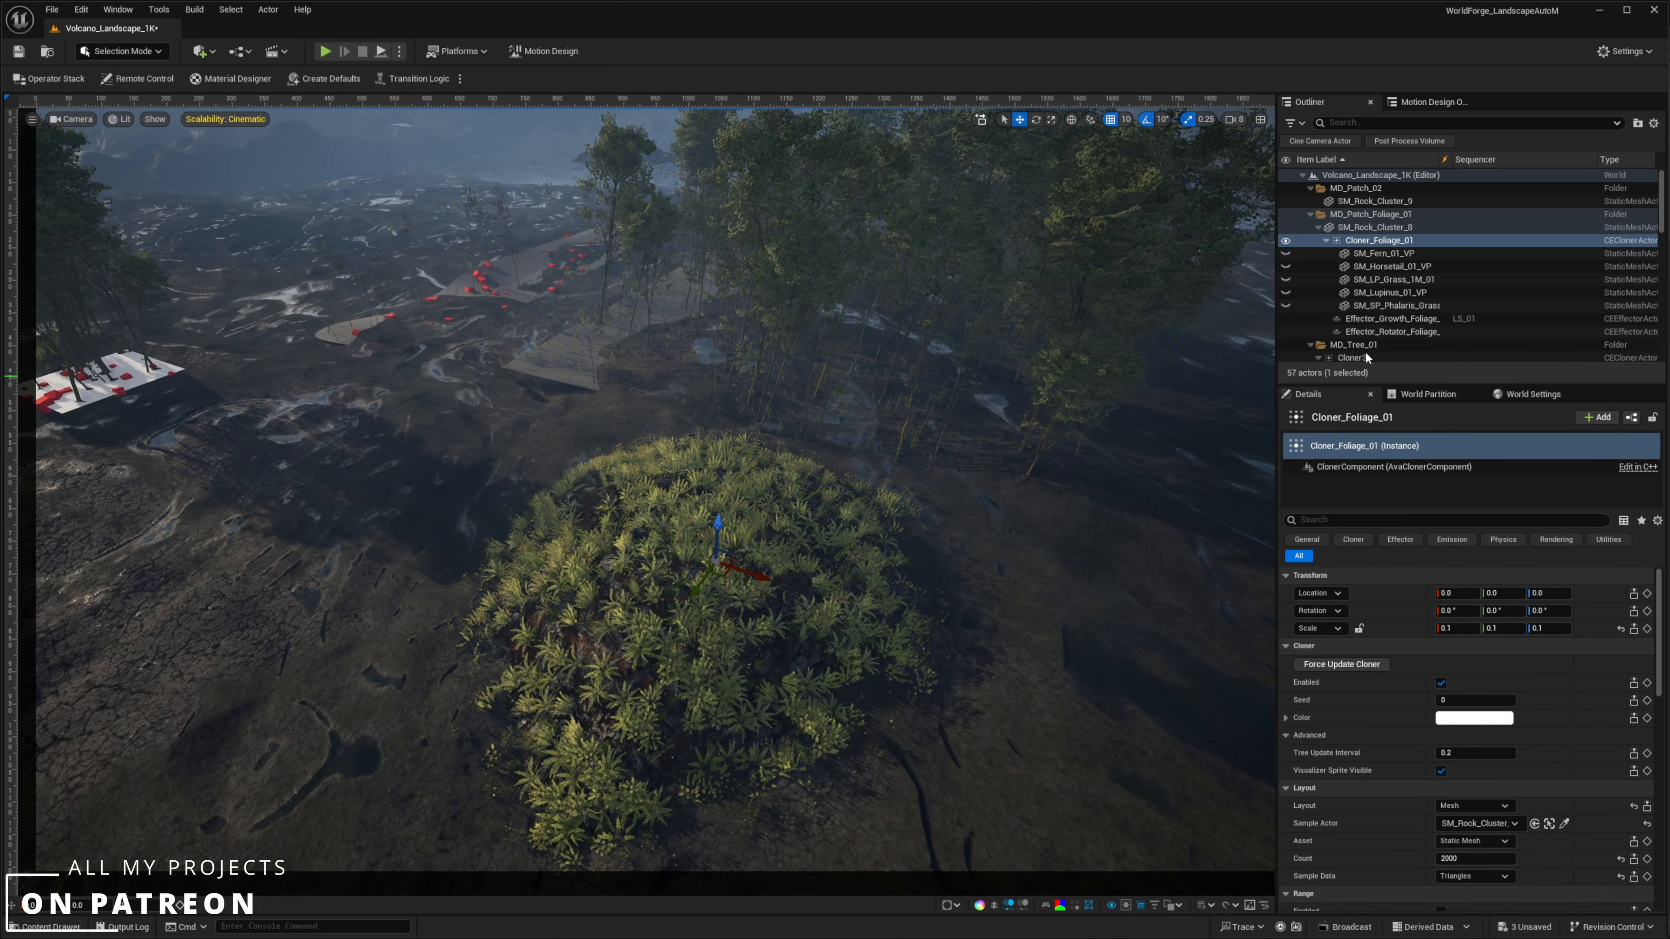
click(1368, 227)
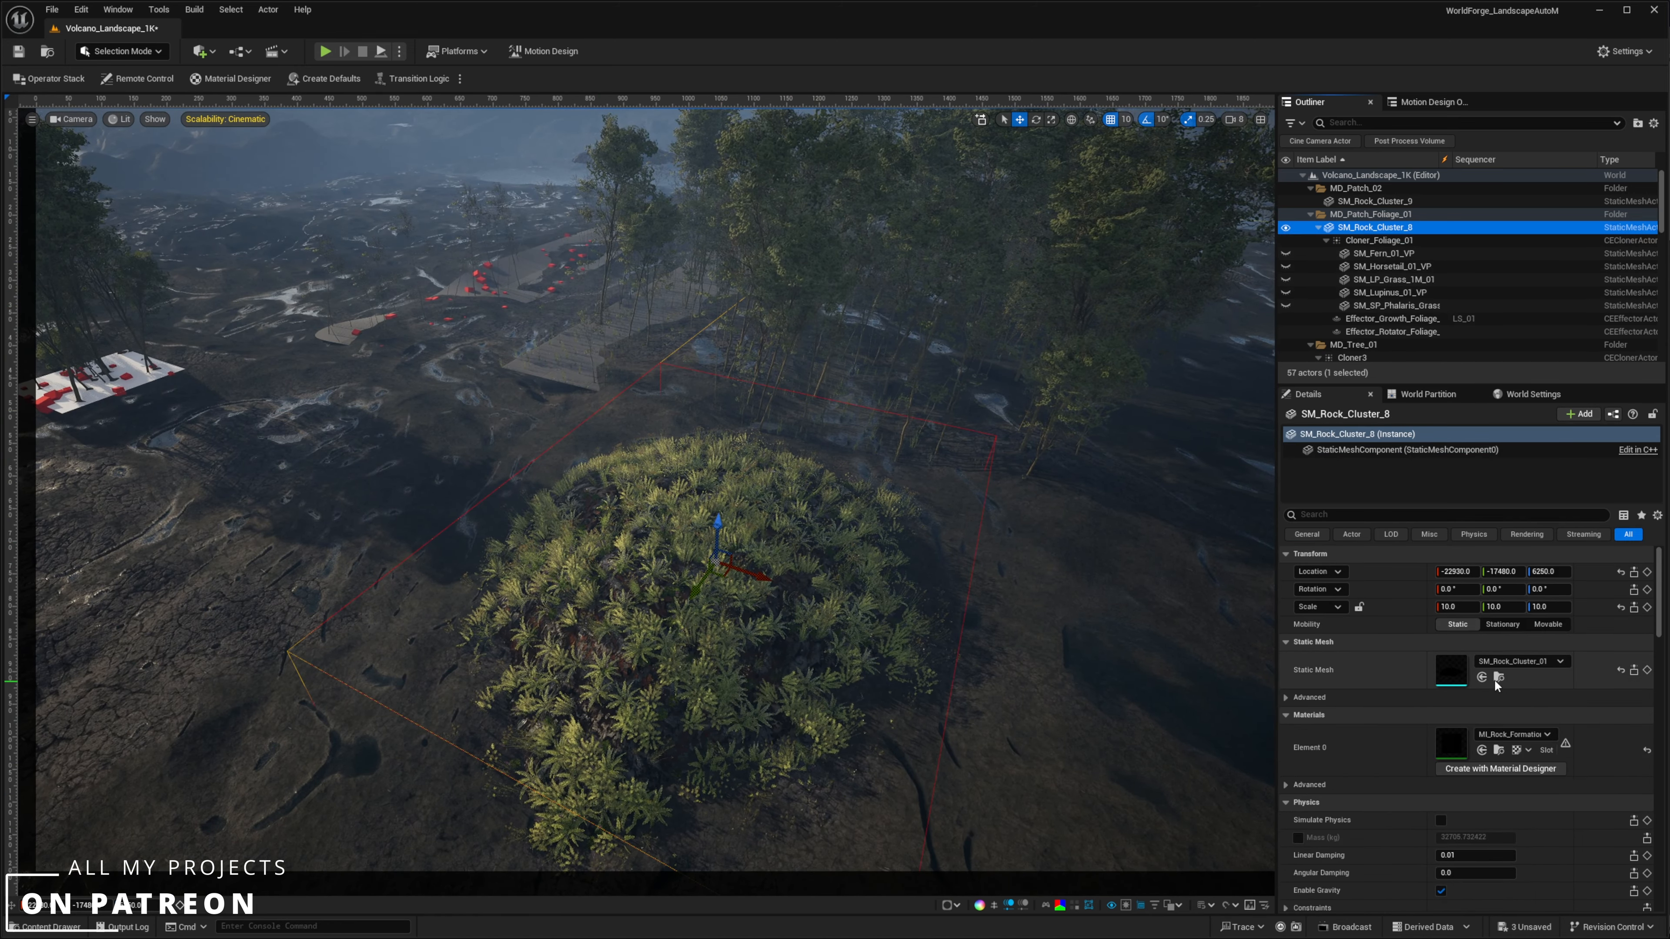
click(1499, 677)
Select the Plane actor and replace its static mesh with SM_Rock_Cluster_01.
right_drag(564, 367, 826, 469)
key(w)
click(826, 481)
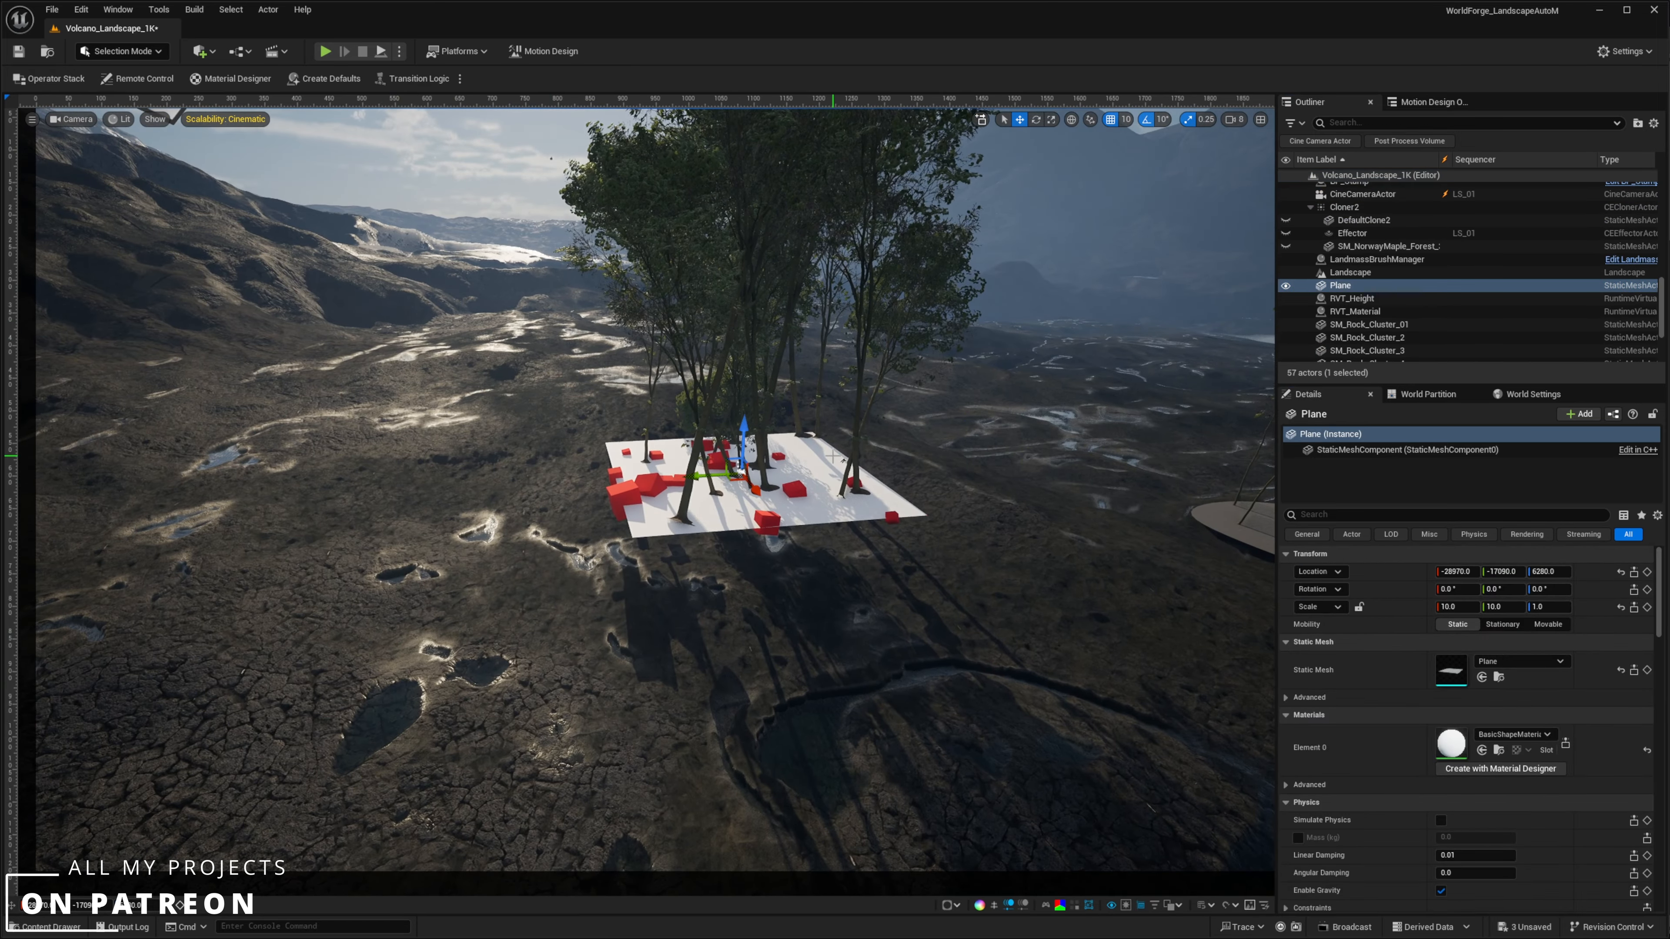
key(d)
right_drag(850, 589, 732, 566)
key(ctrl+space)
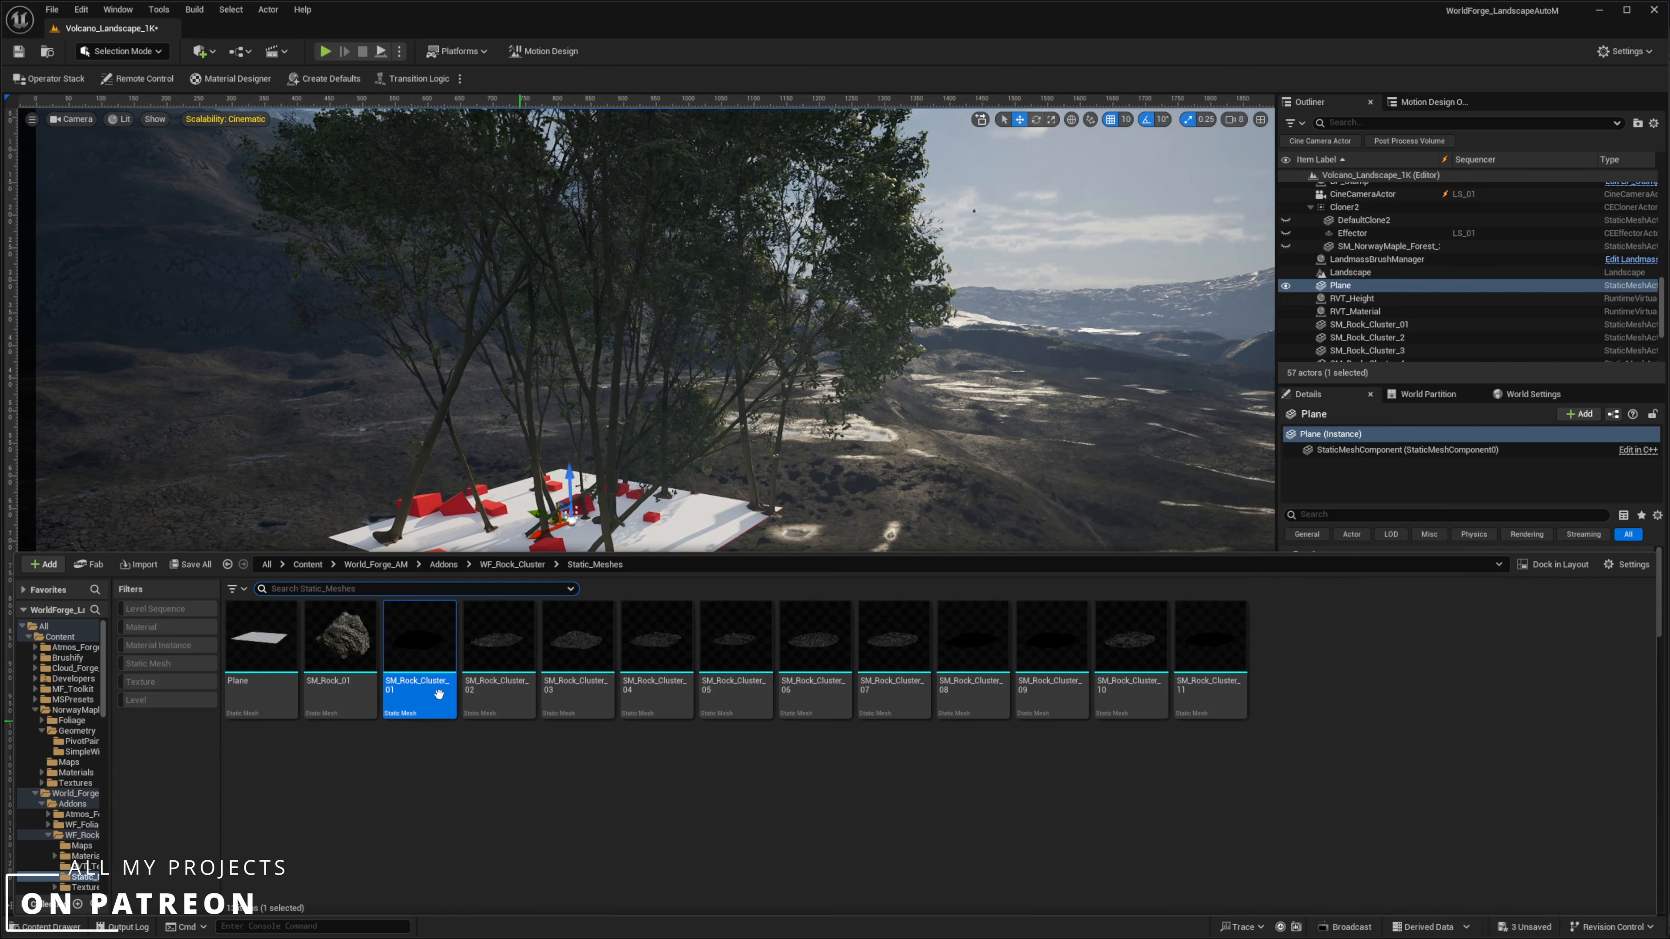
drag(734, 545, 1451, 670)
right_drag(814, 505, 782, 505)
Set the Plane actor's Z scale to 5.
click(1550, 607)
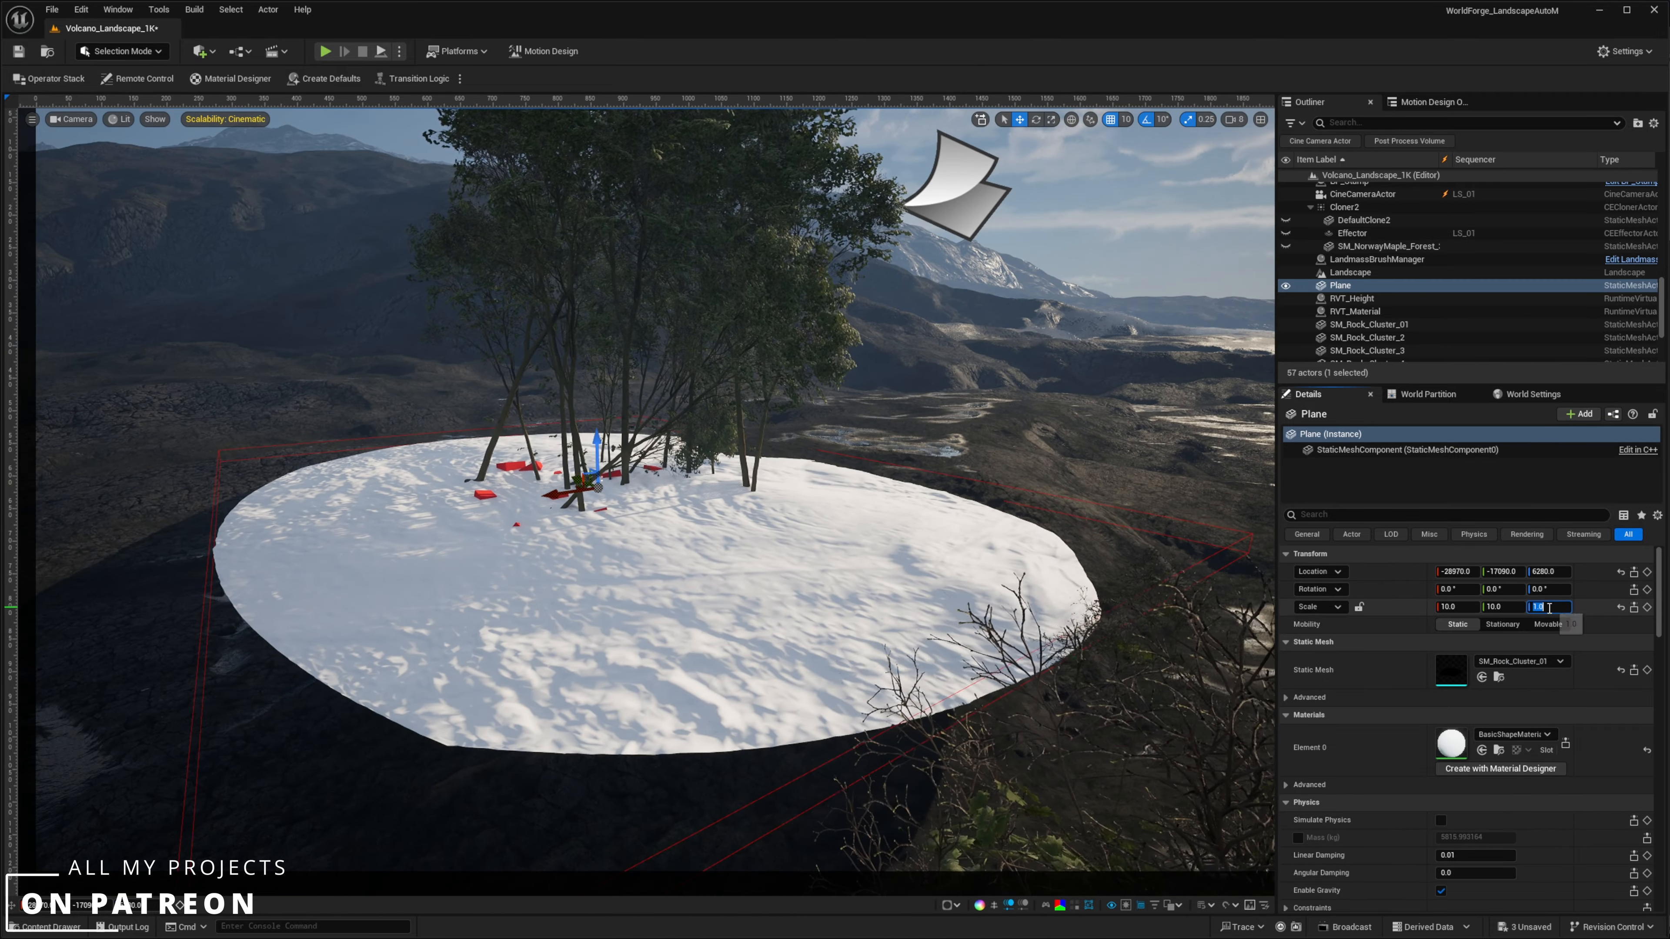
text(5)
key(Return)
right_drag(664, 421, 218, 324)
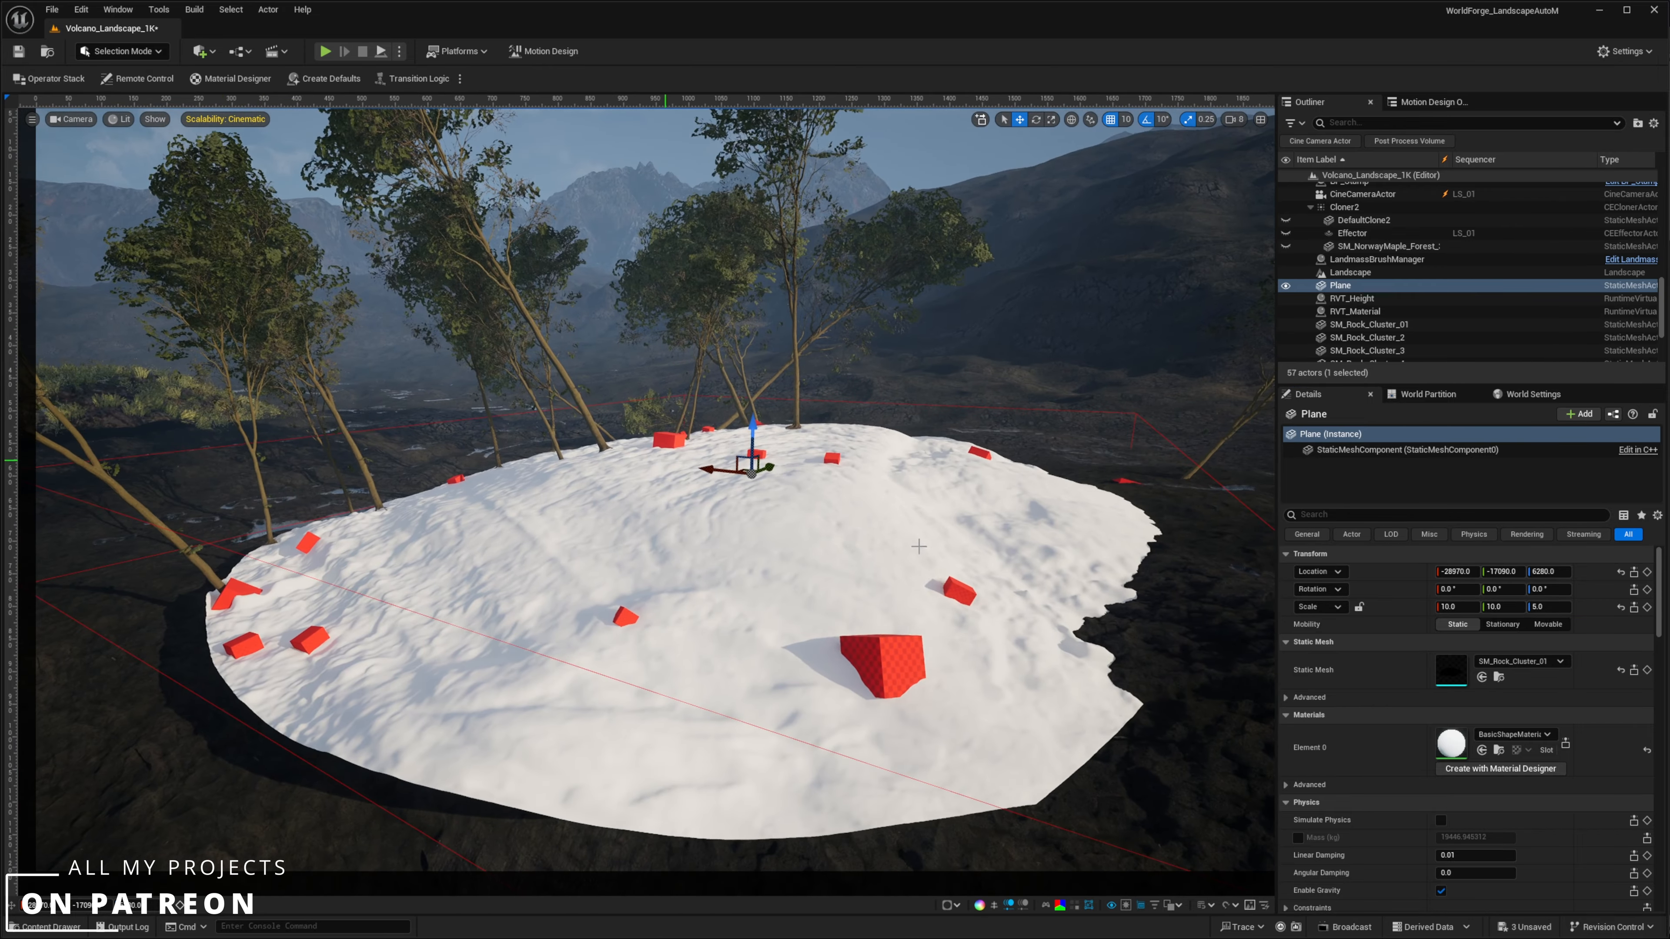
Force-update Cloner2 on the rock-cluster surface and set its Sample Data to Vertices.
click(1345, 207)
click(1368, 666)
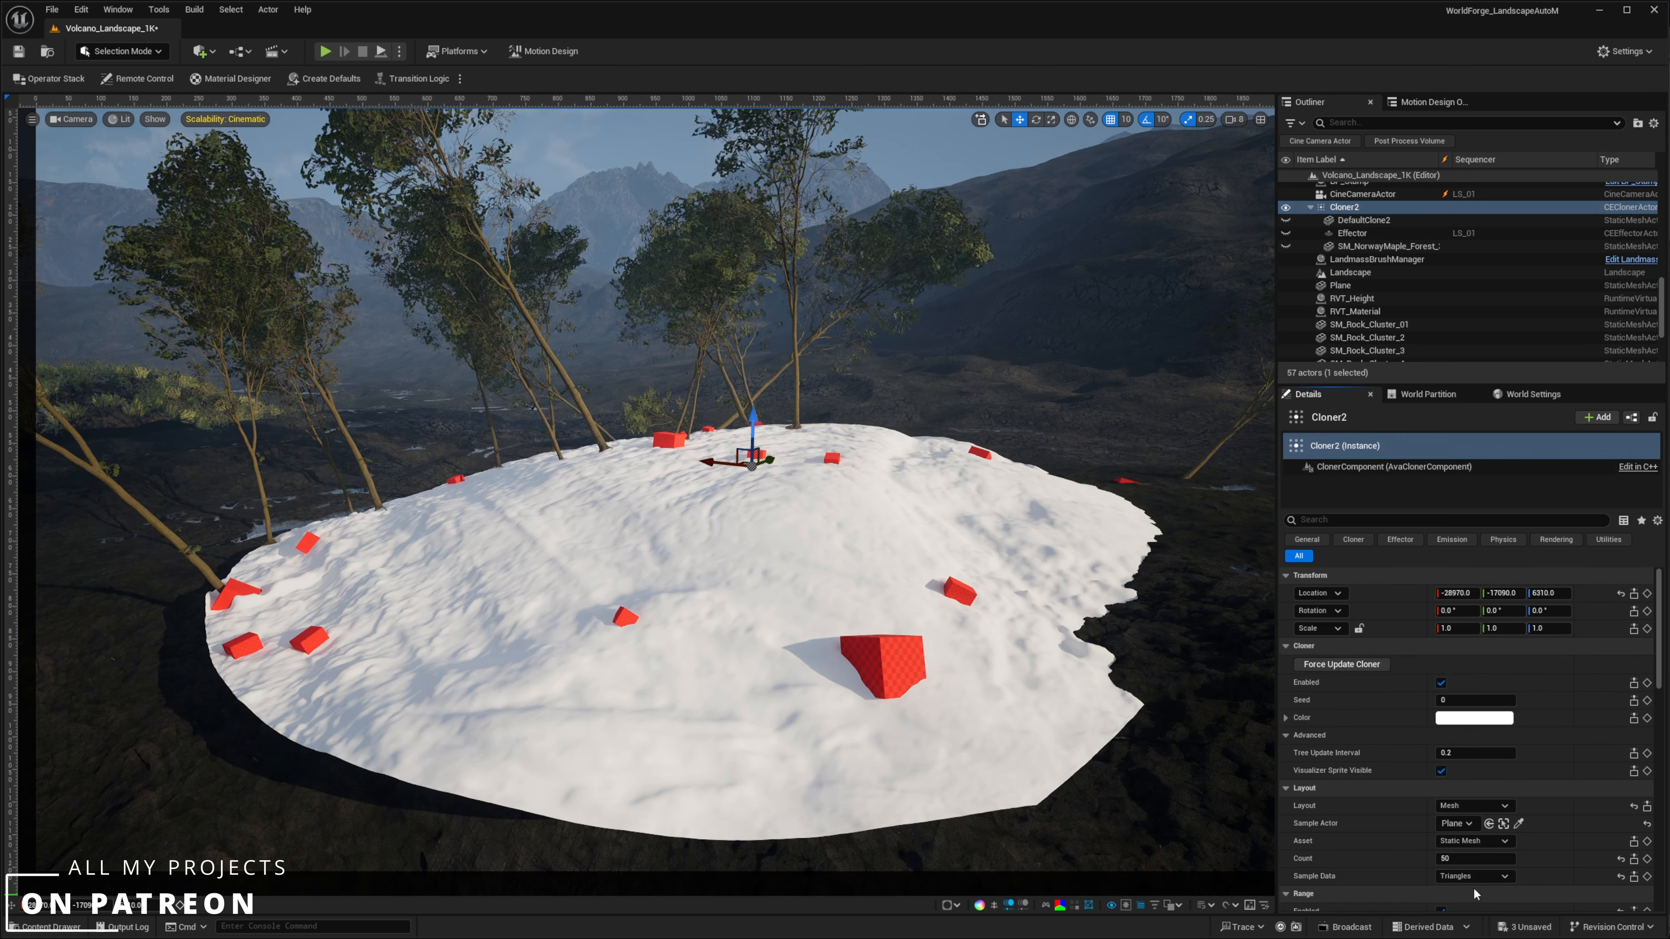
click(1476, 880)
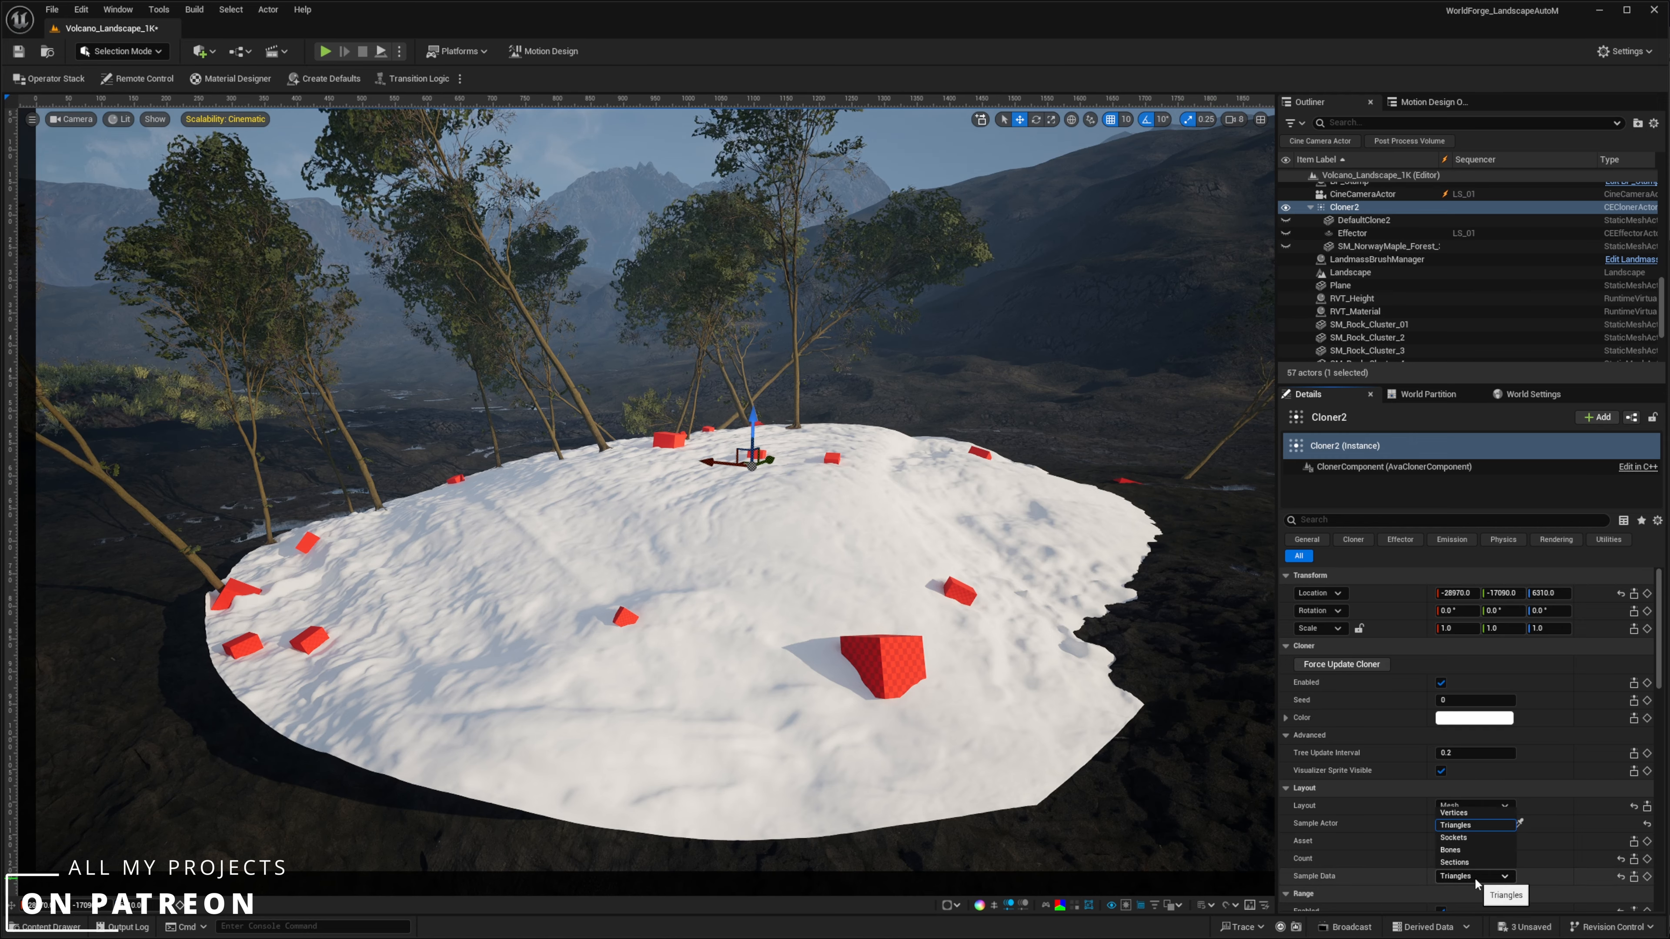
click(1466, 818)
mouse_move(627, 553)
right_down()
mouse_move(440, 553)
mouse_move(635, 567)
right_up()
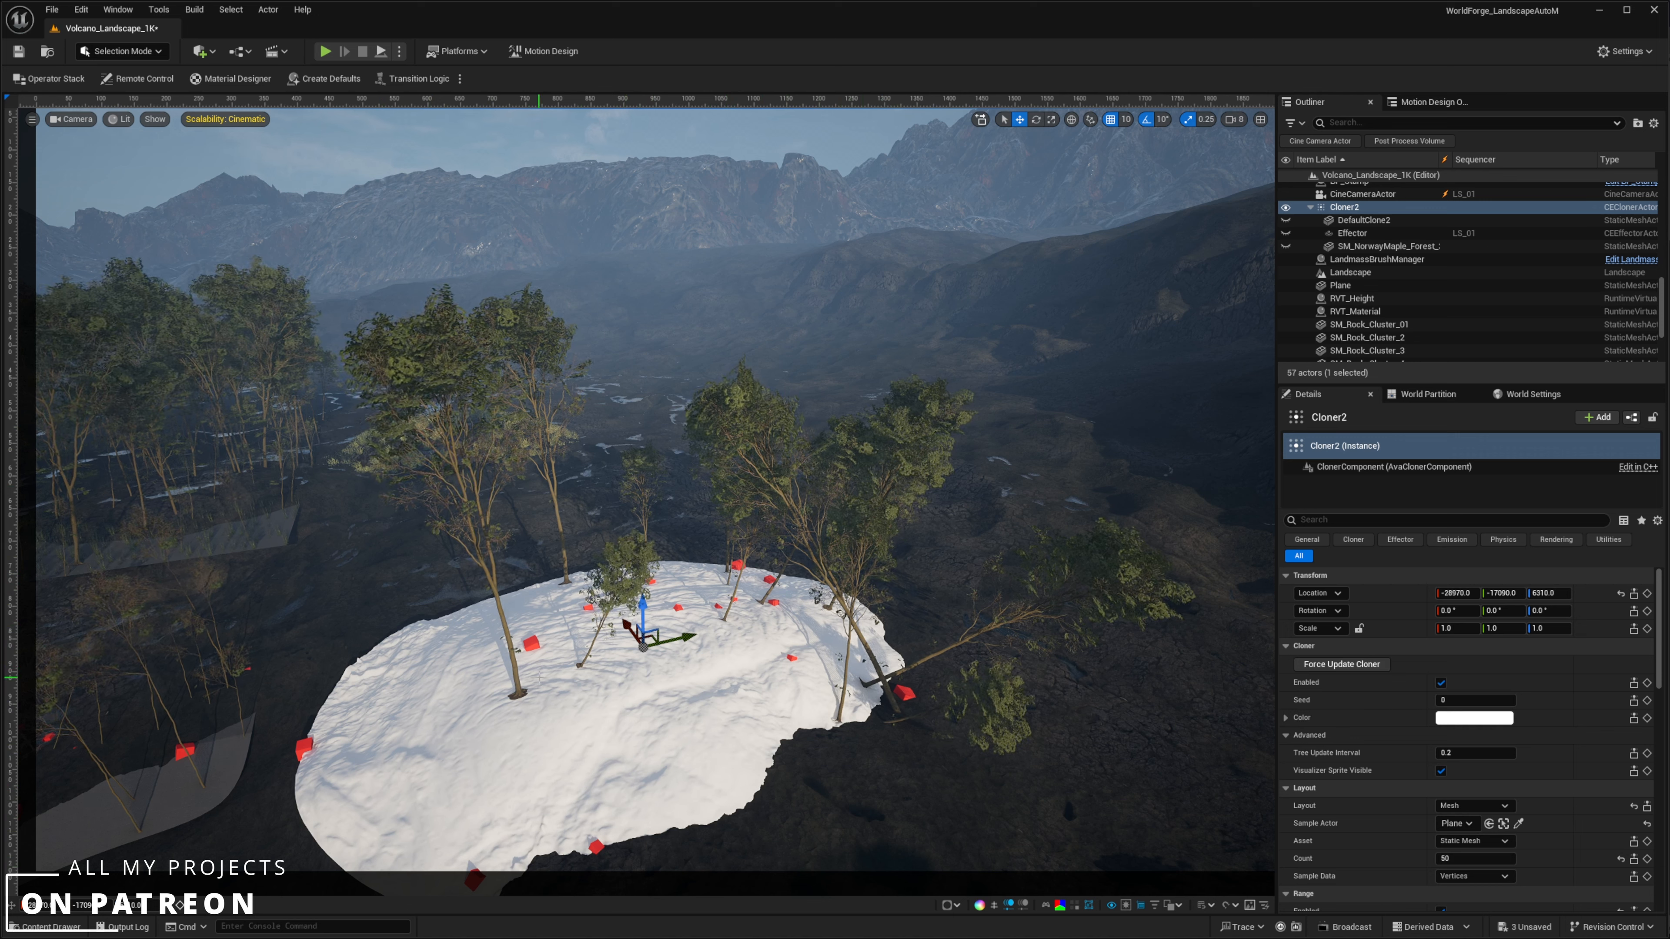
mouse_move(798, 685)
right_down()
mouse_move(888, 686)
mouse_move(811, 688)
right_up()
Undo the Plane's mesh and scale changes and force-update Cloner2.
key(ctrl+z)
key(ctrl+z)
key(ctrl+z)
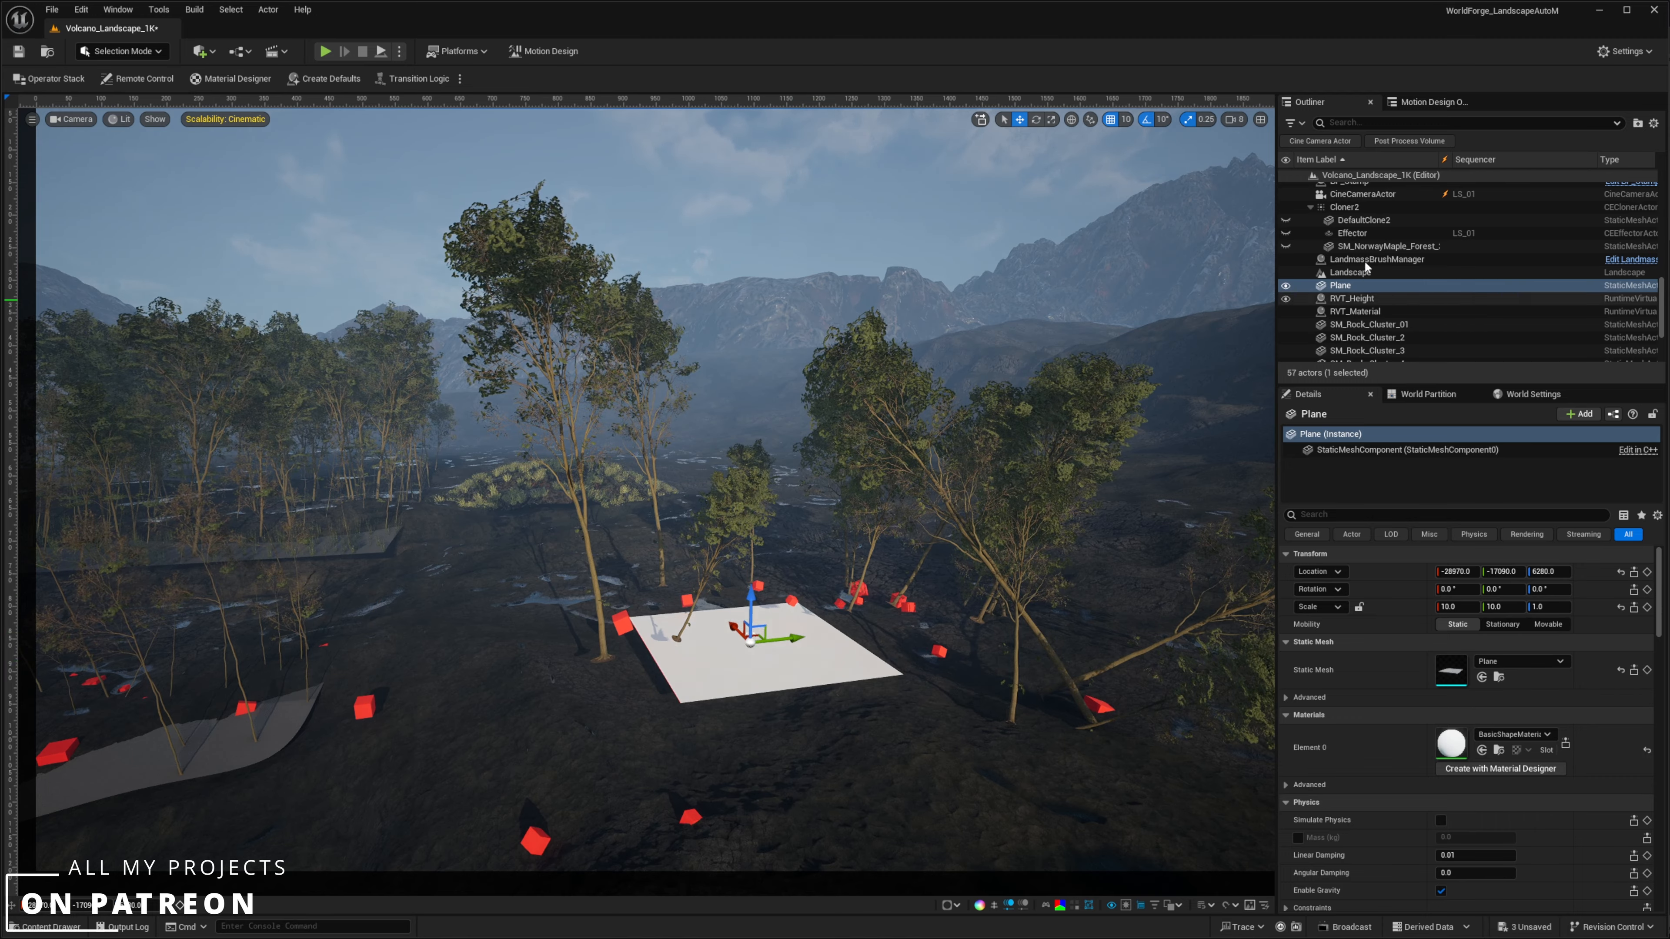
click(1344, 207)
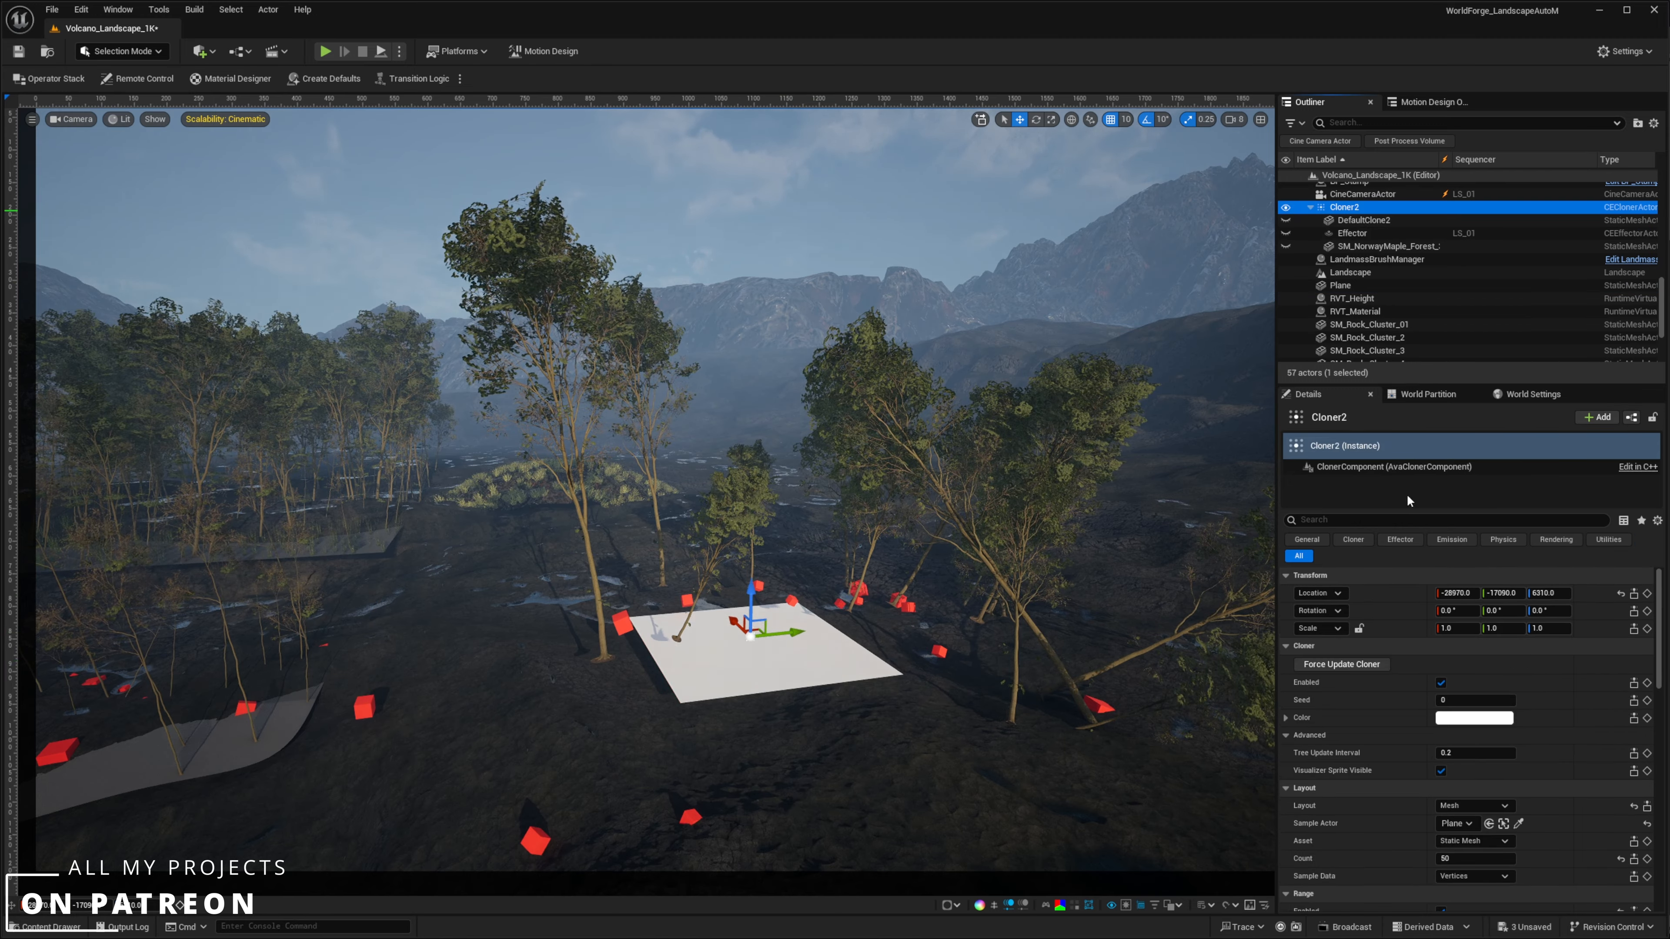
click(1370, 667)
Select the Plane and inspect its trees and the surrounding landscape from several sides.
right_drag(881, 682, 914, 648)
mouse_move(1071, 667)
right_down()
mouse_move(1095, 661)
mouse_move(1078, 681)
right_up()
right_drag(761, 684, 819, 648)
click(560, 670)
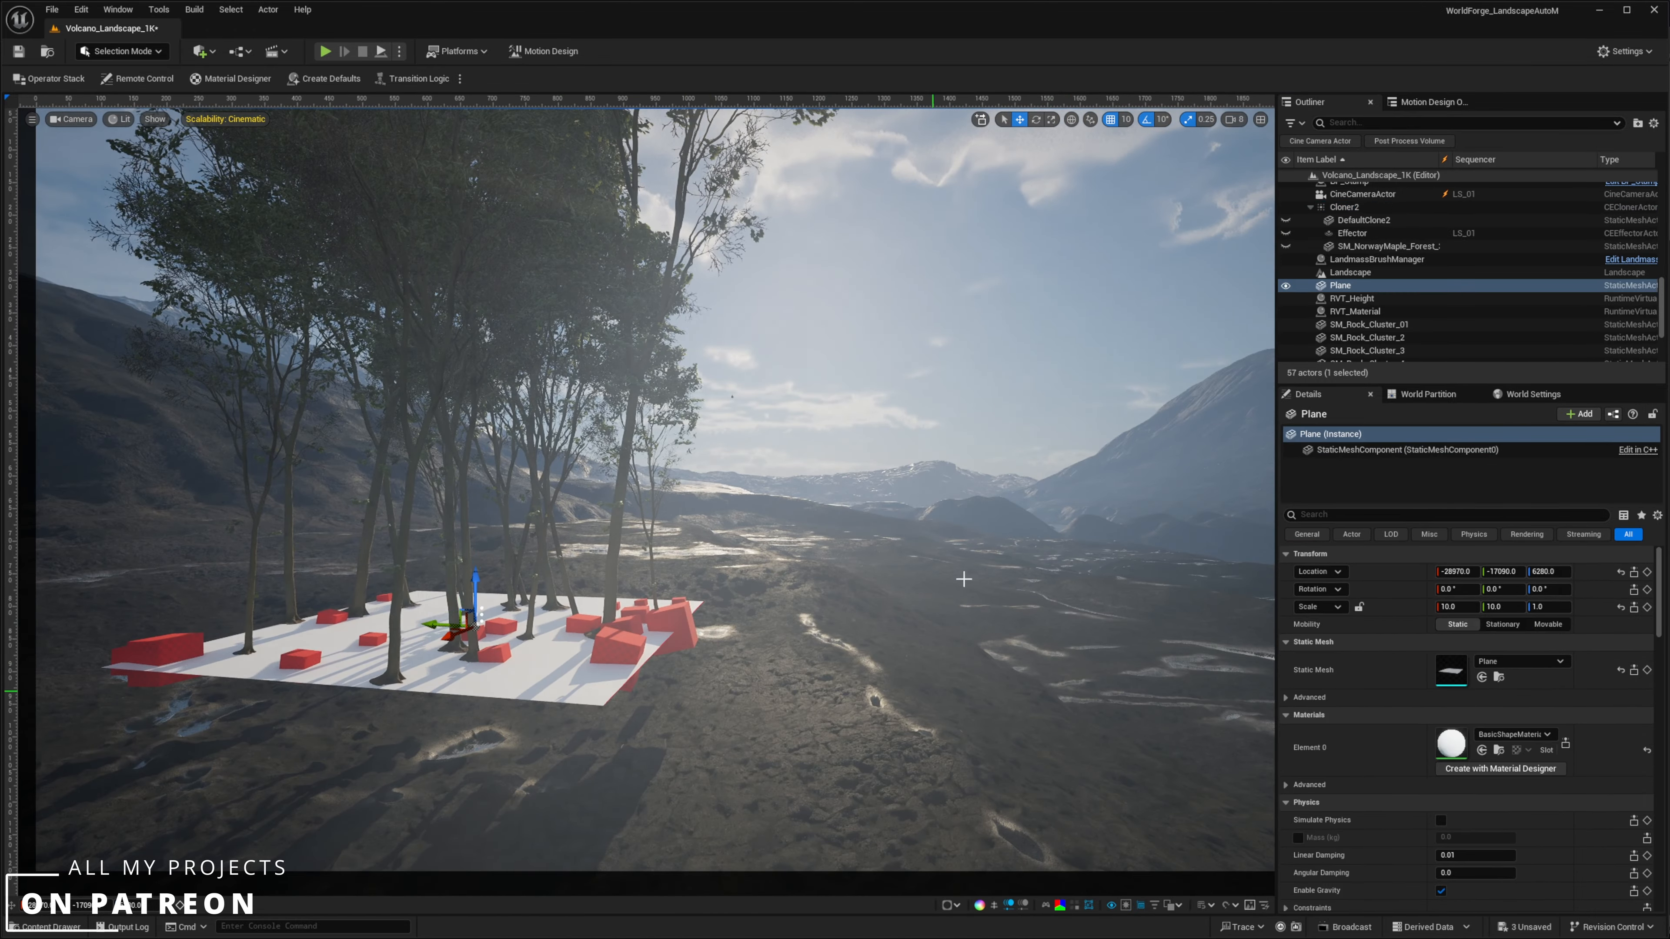
right_drag(982, 609, 1118, 613)
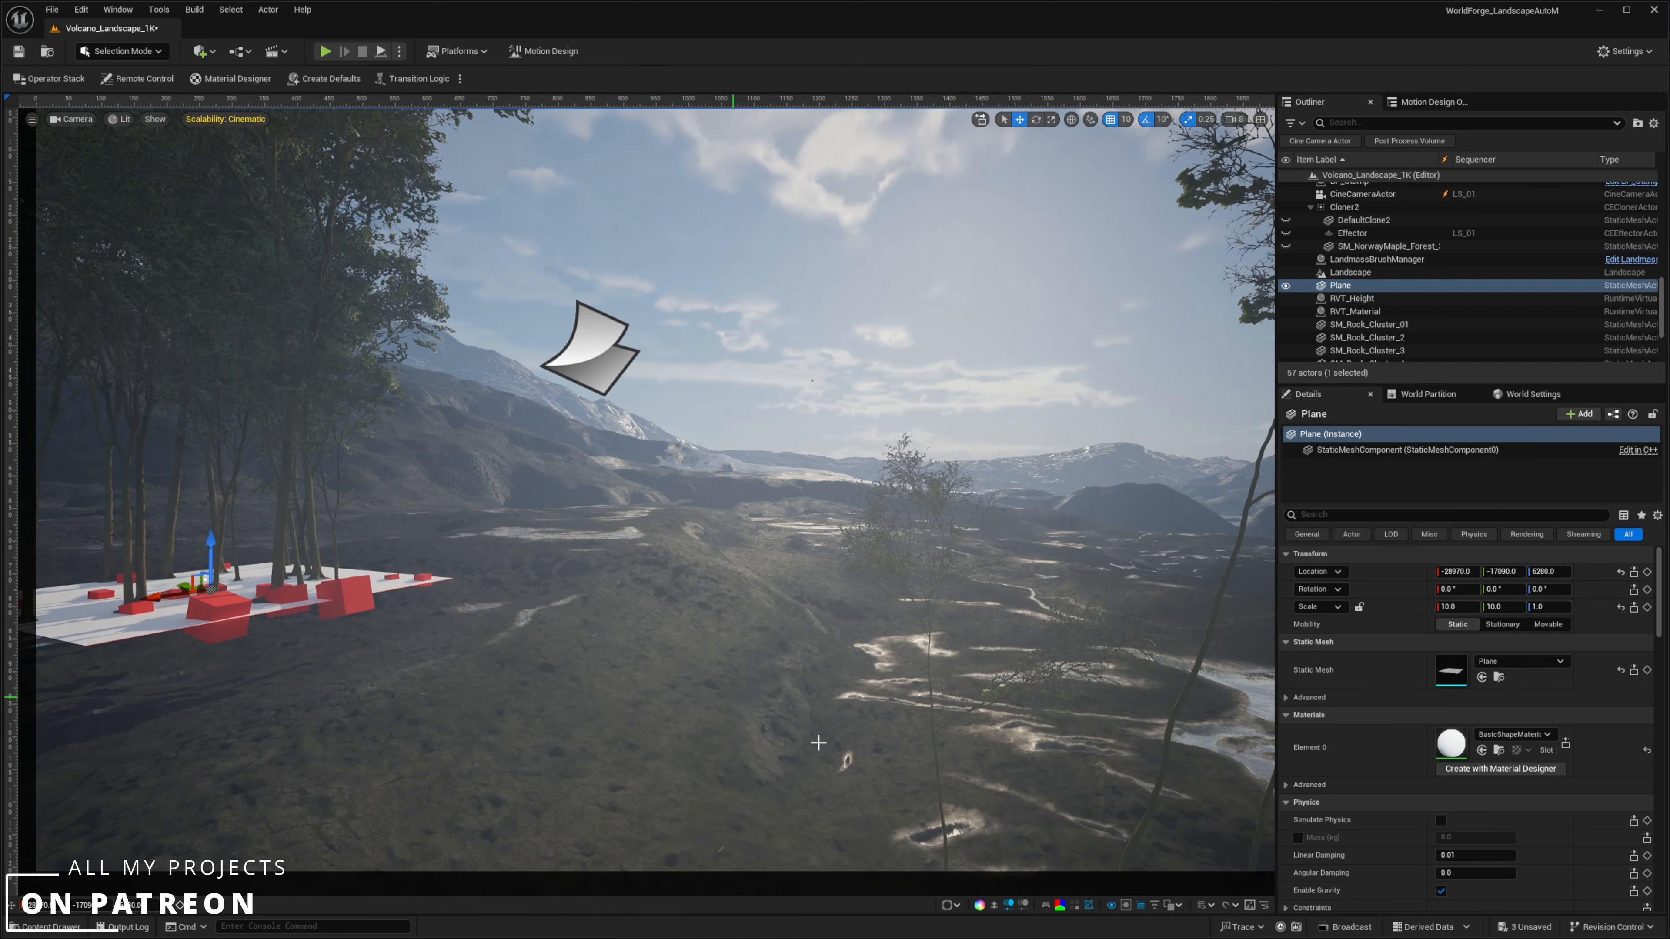
right_drag(878, 606, 830, 635)
mouse_move(553, 553)
right_down()
mouse_move(421, 568)
mouse_move(563, 567)
right_up()
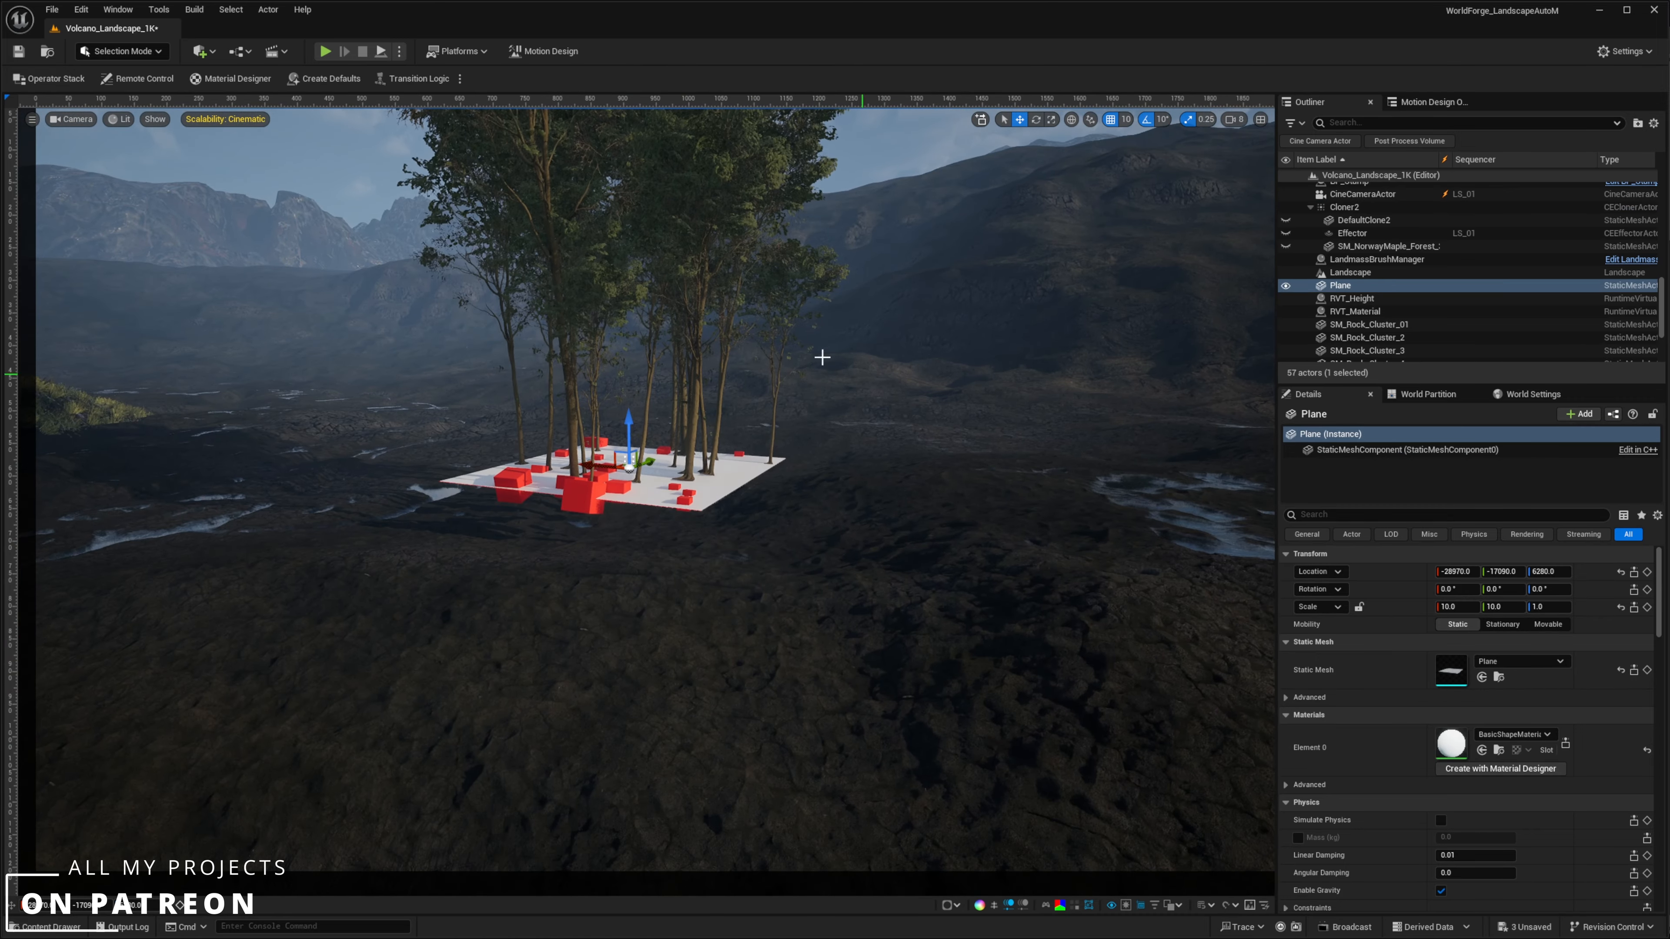
right_drag(598, 512, 664, 511)
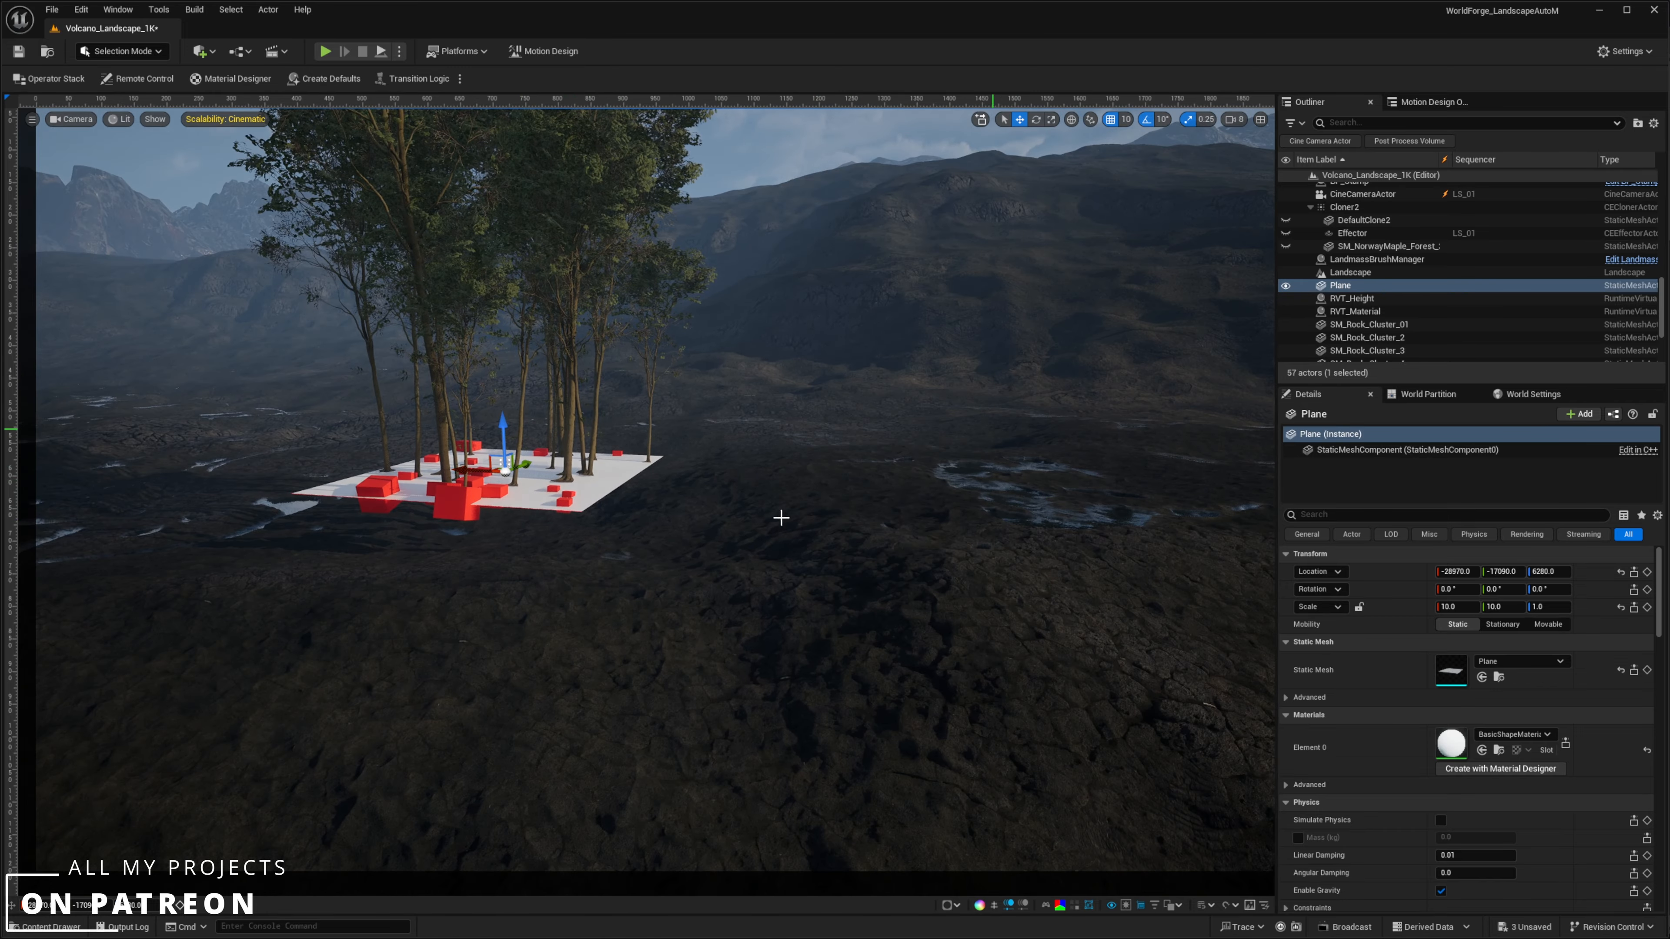
right_drag(781, 518, 1048, 504)
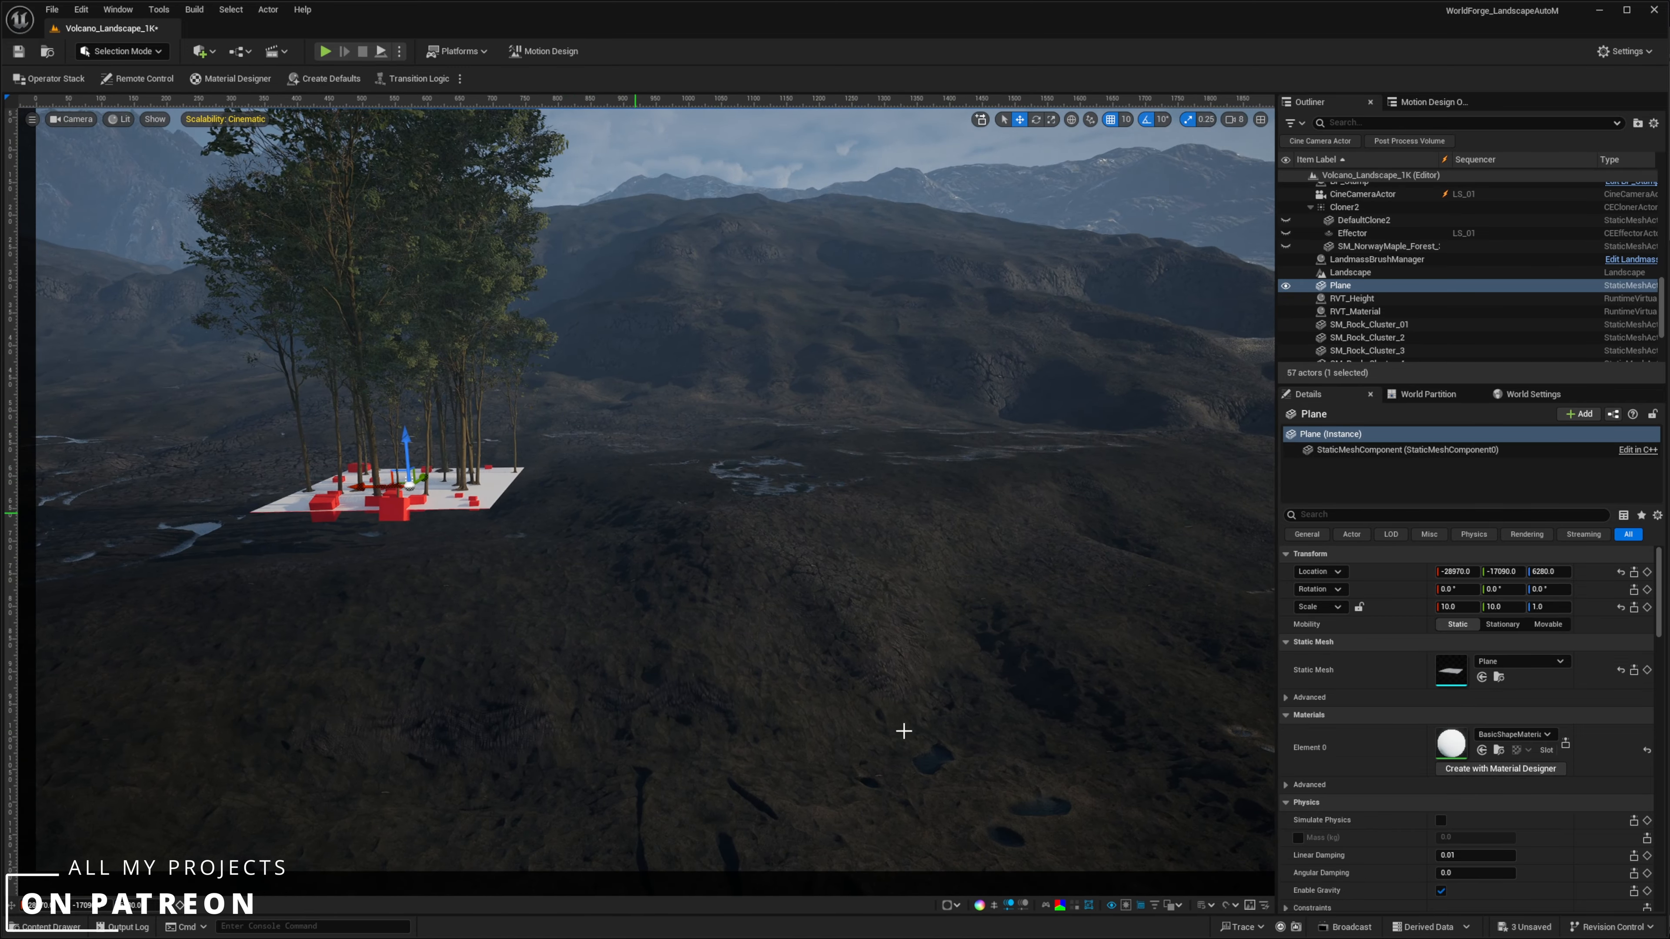
Select the SM_Tree_02 surface, examine its scattered trees and the neighbouring patches, and return to the plane's trees.
right_drag(663, 557, 657, 717)
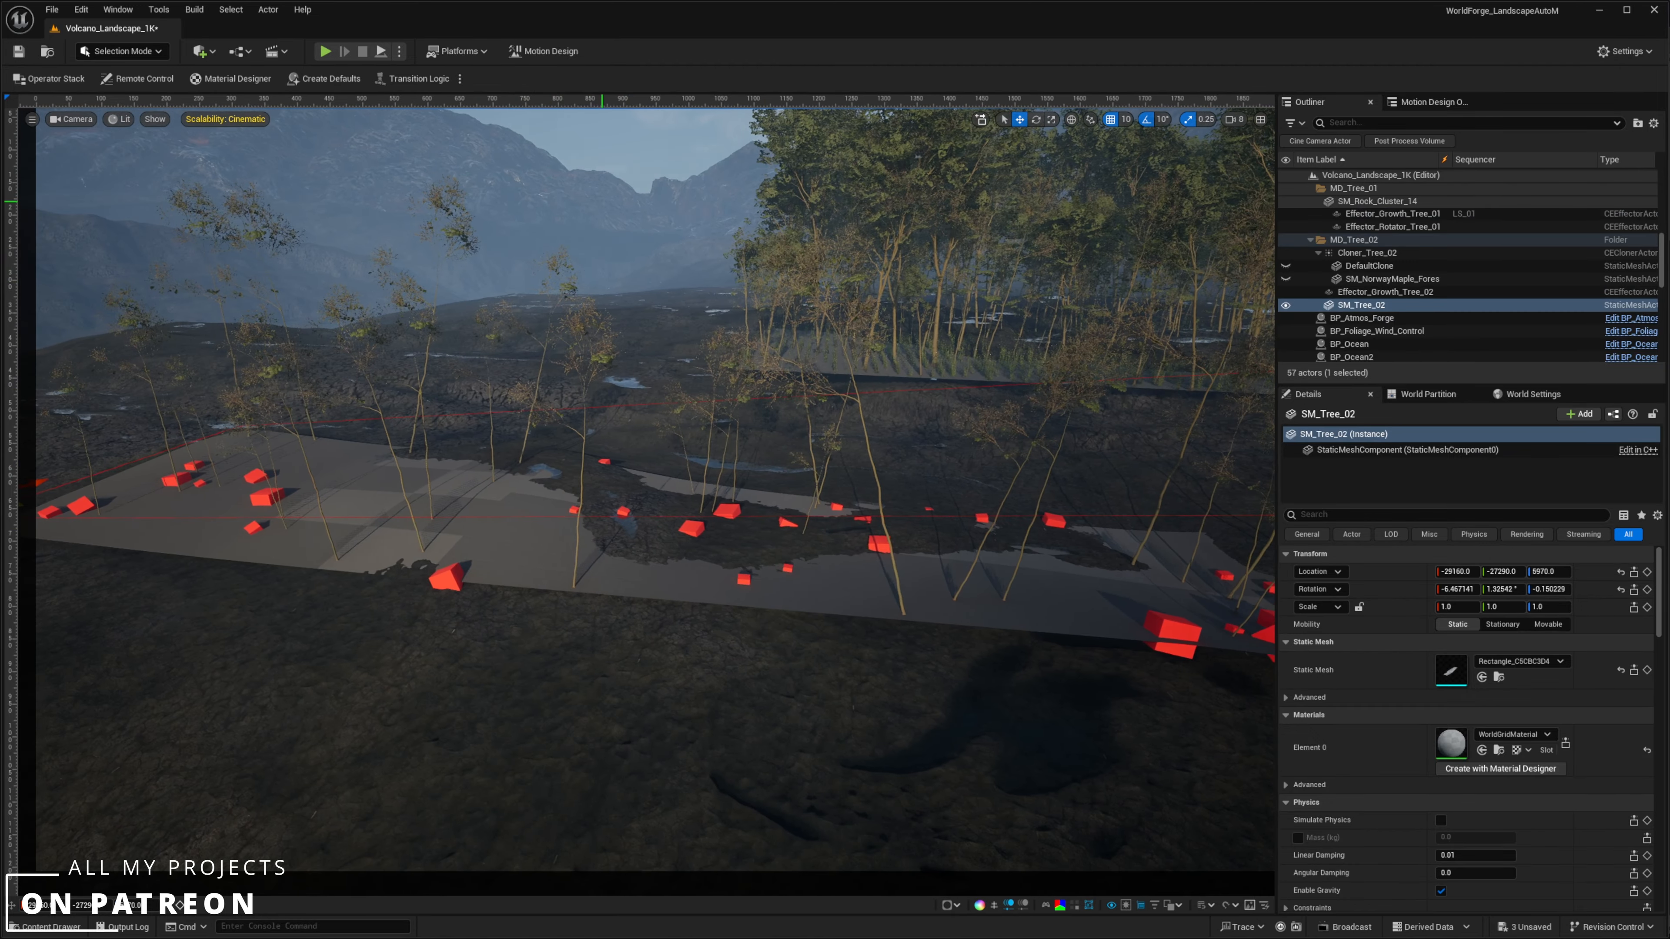
key(s)
right_drag(552, 574, 670, 577)
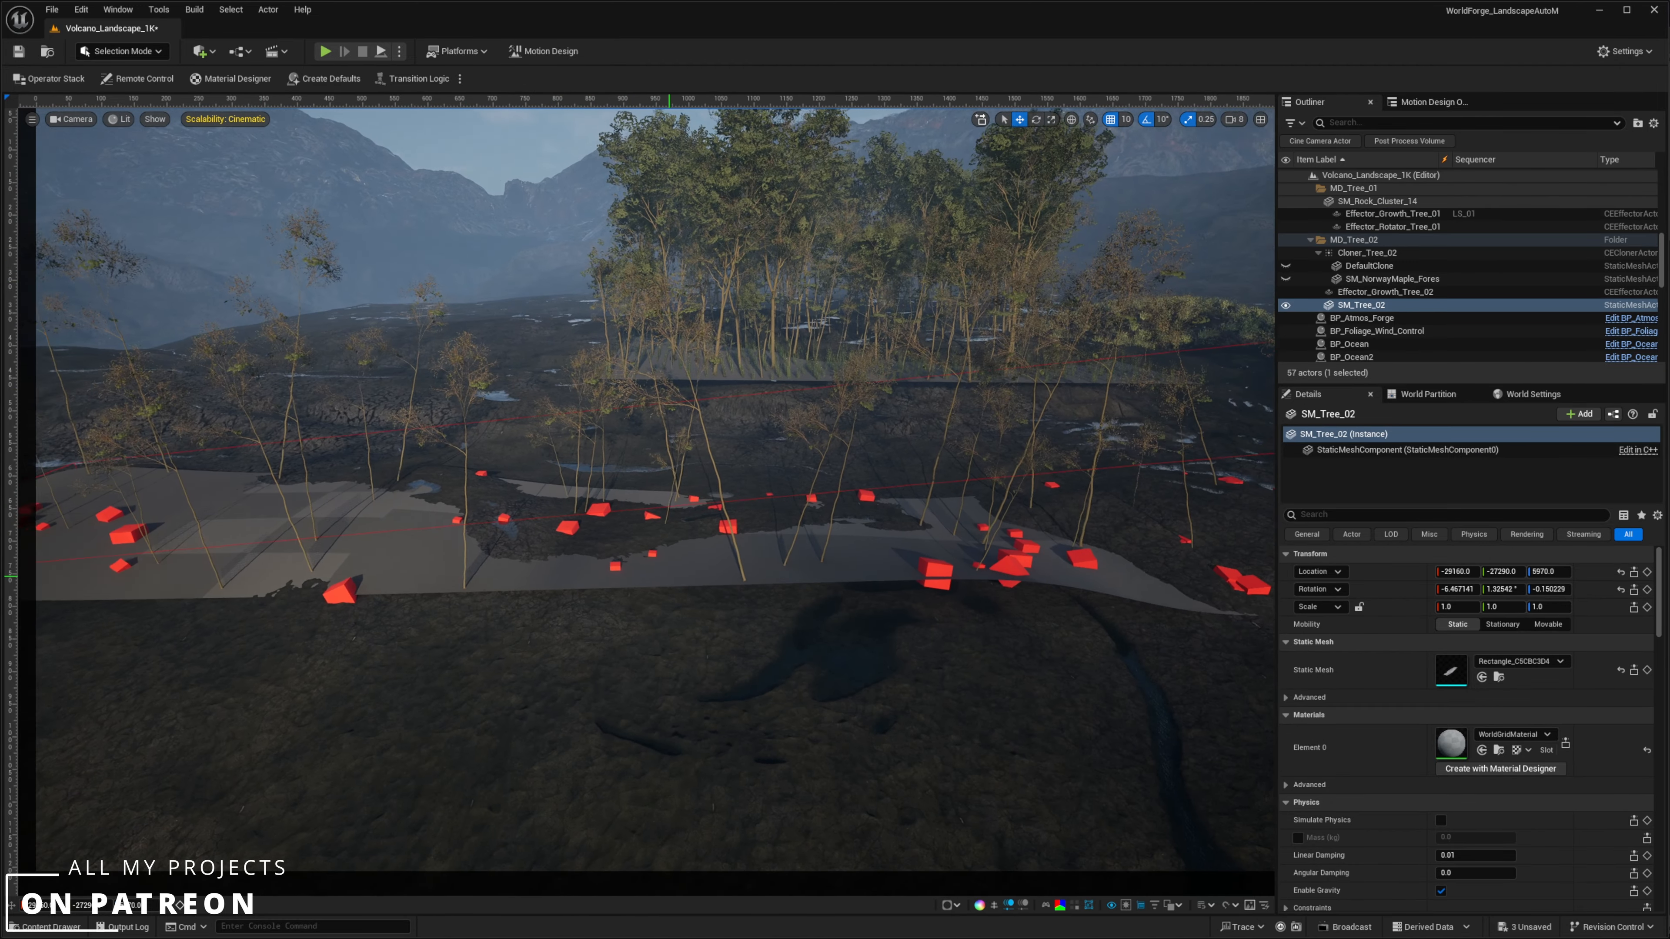
key(s)
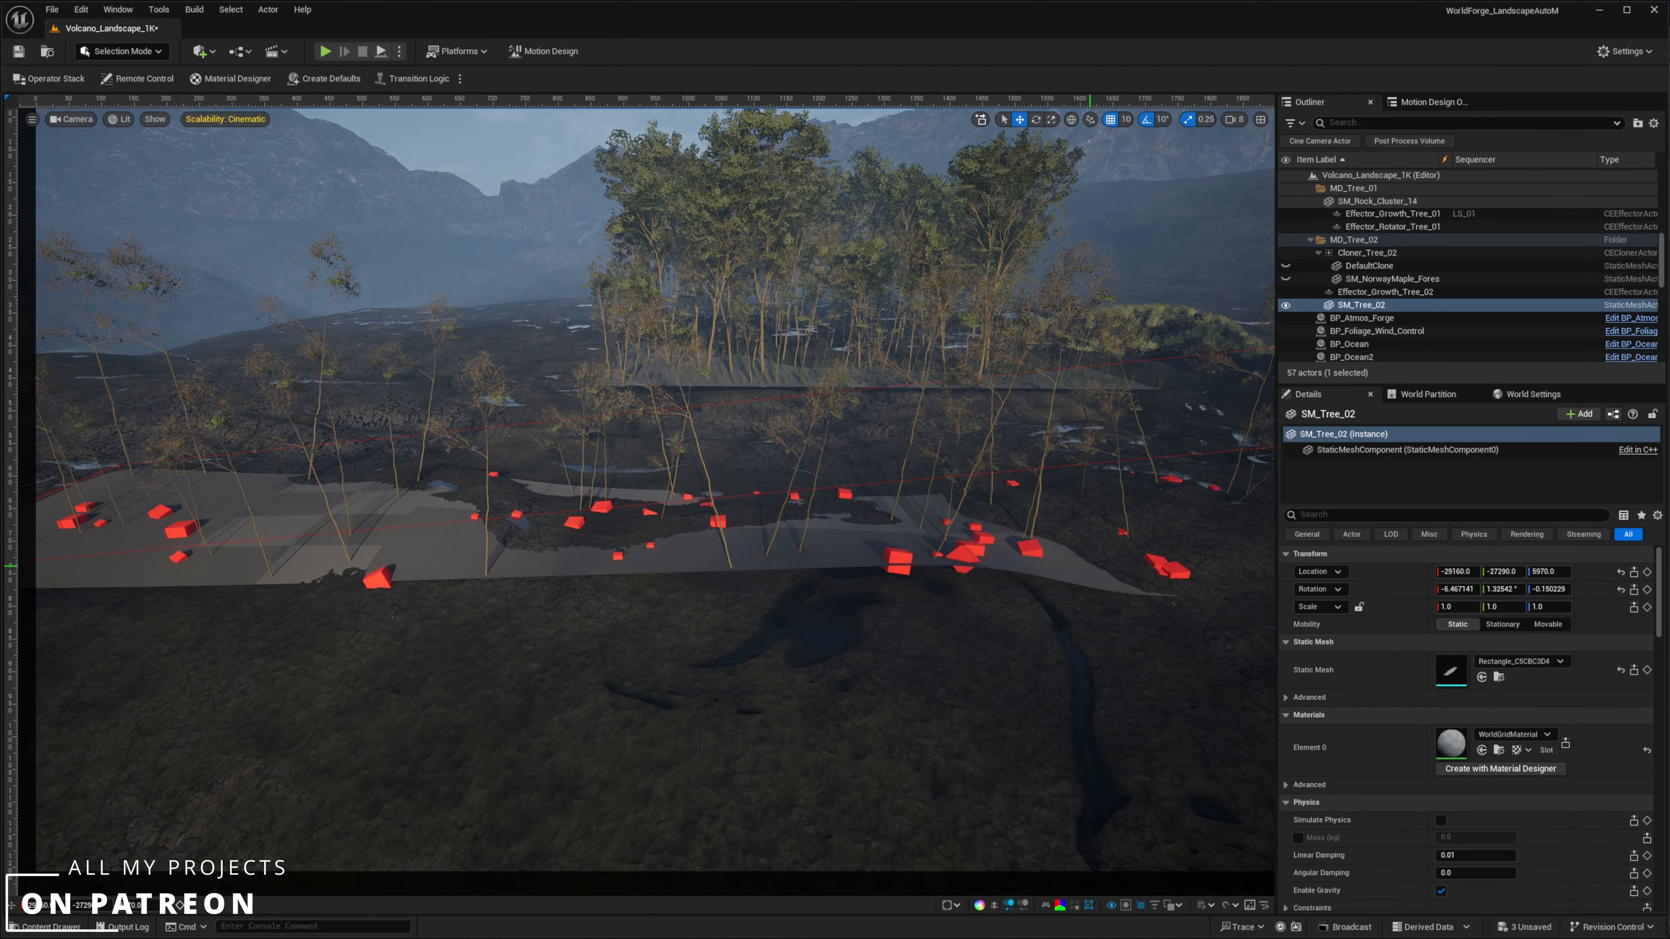
right_drag(1090, 566, 1068, 559)
key(s)
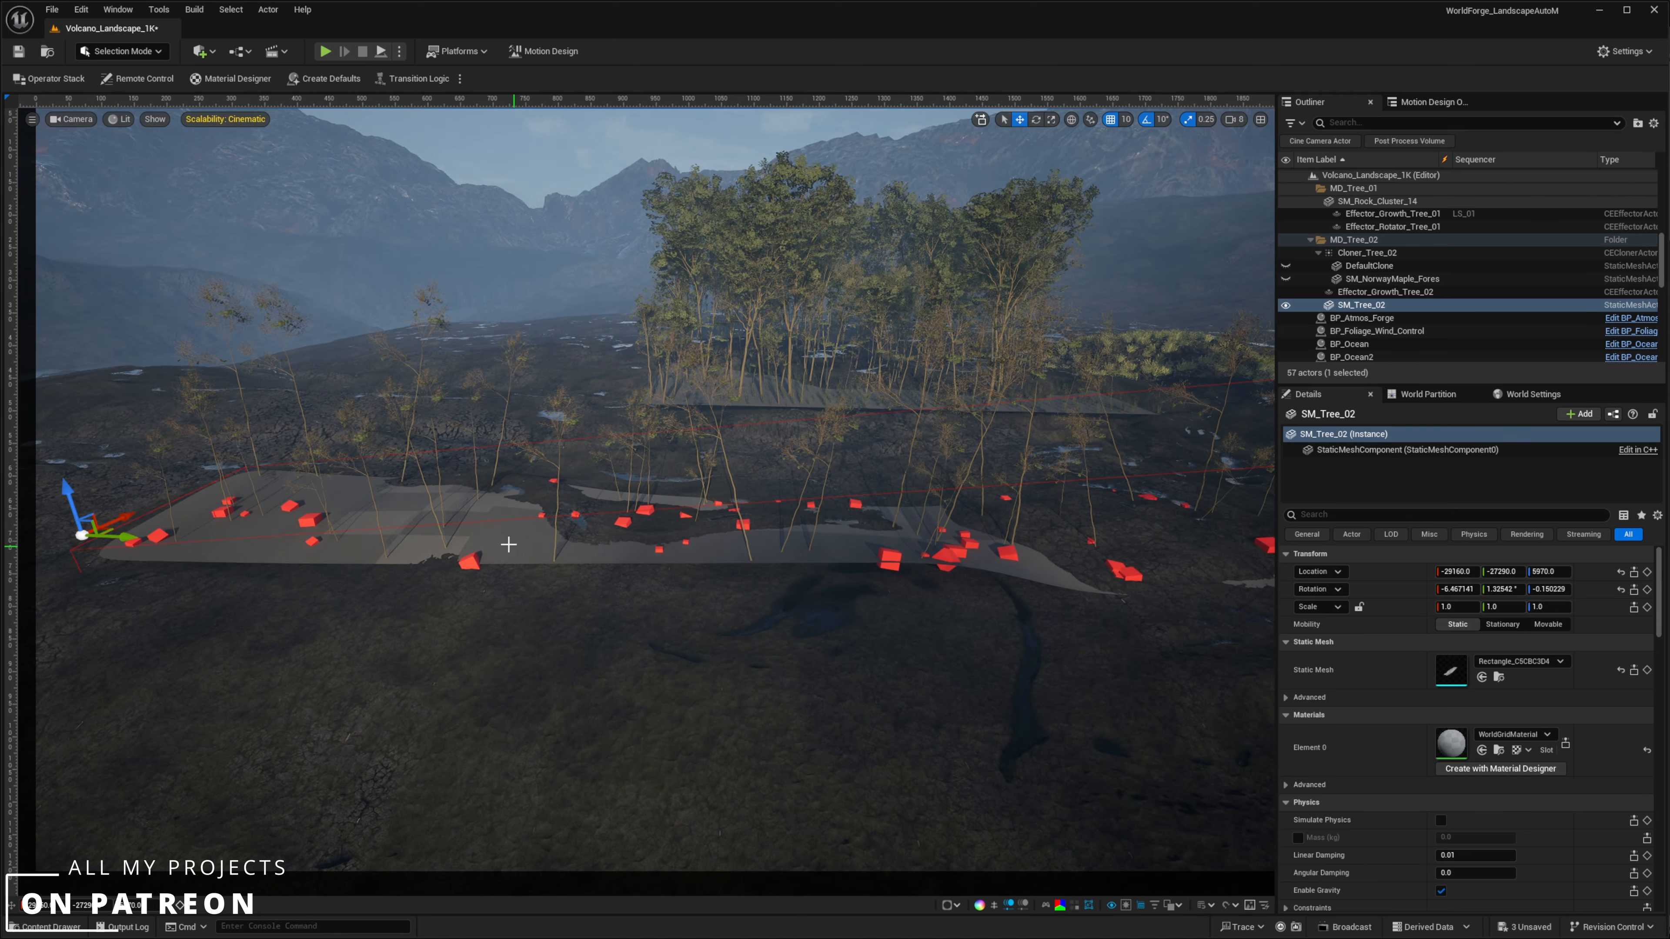
right_drag(510, 546, 478, 536)
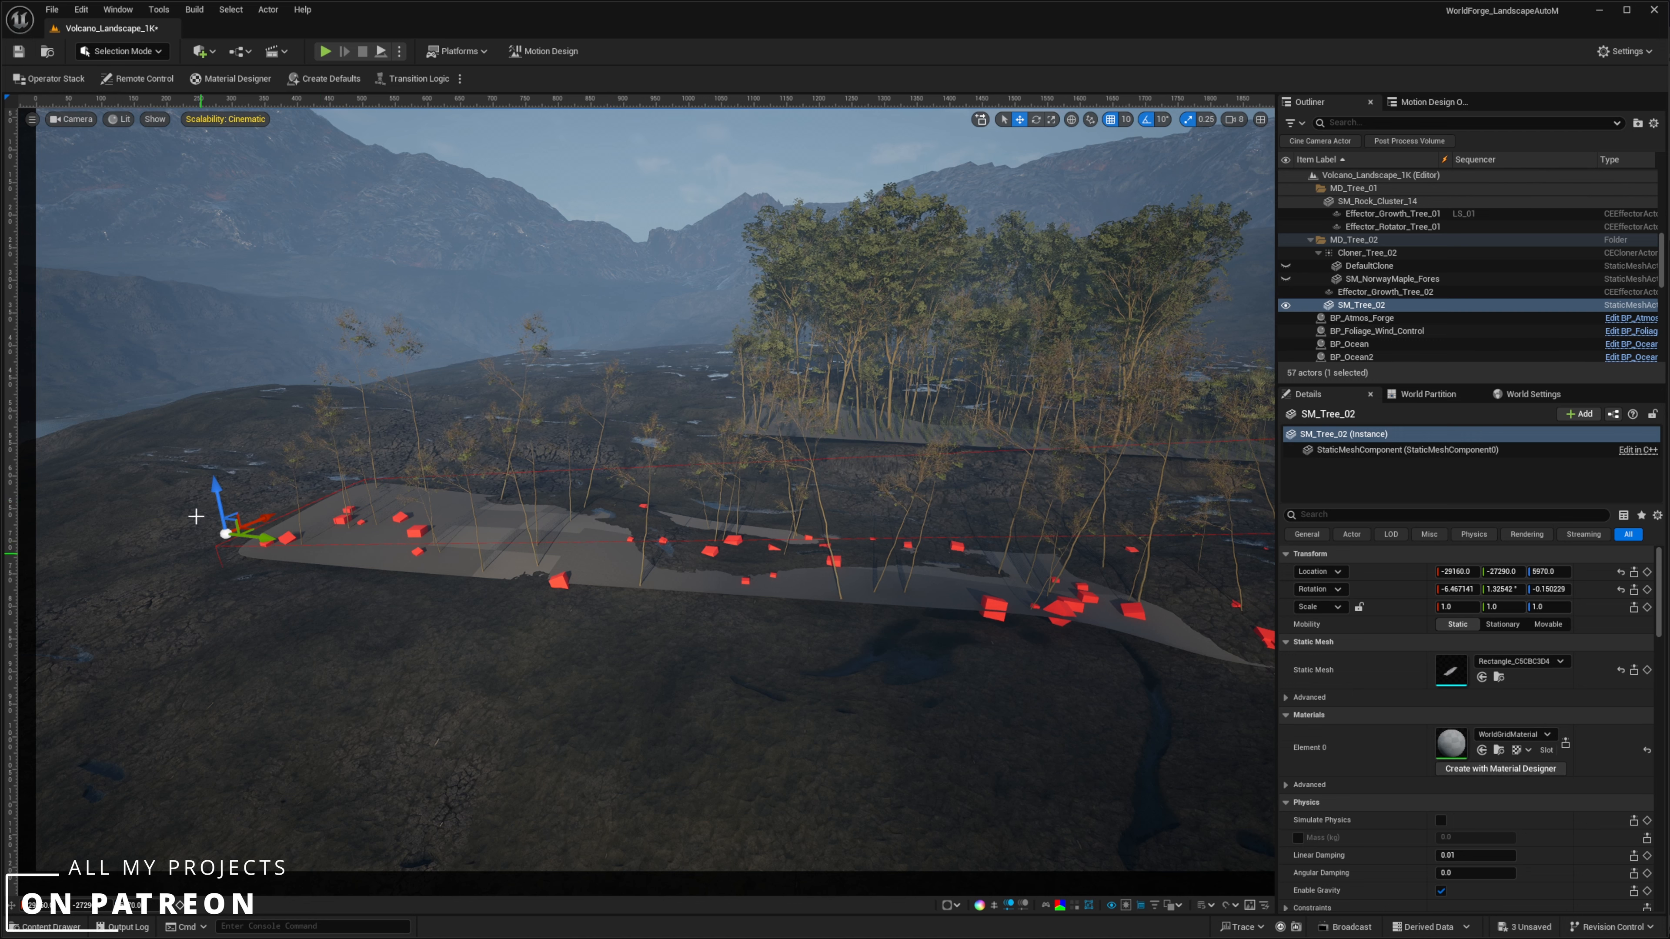
right_drag(925, 613, 1059, 594)
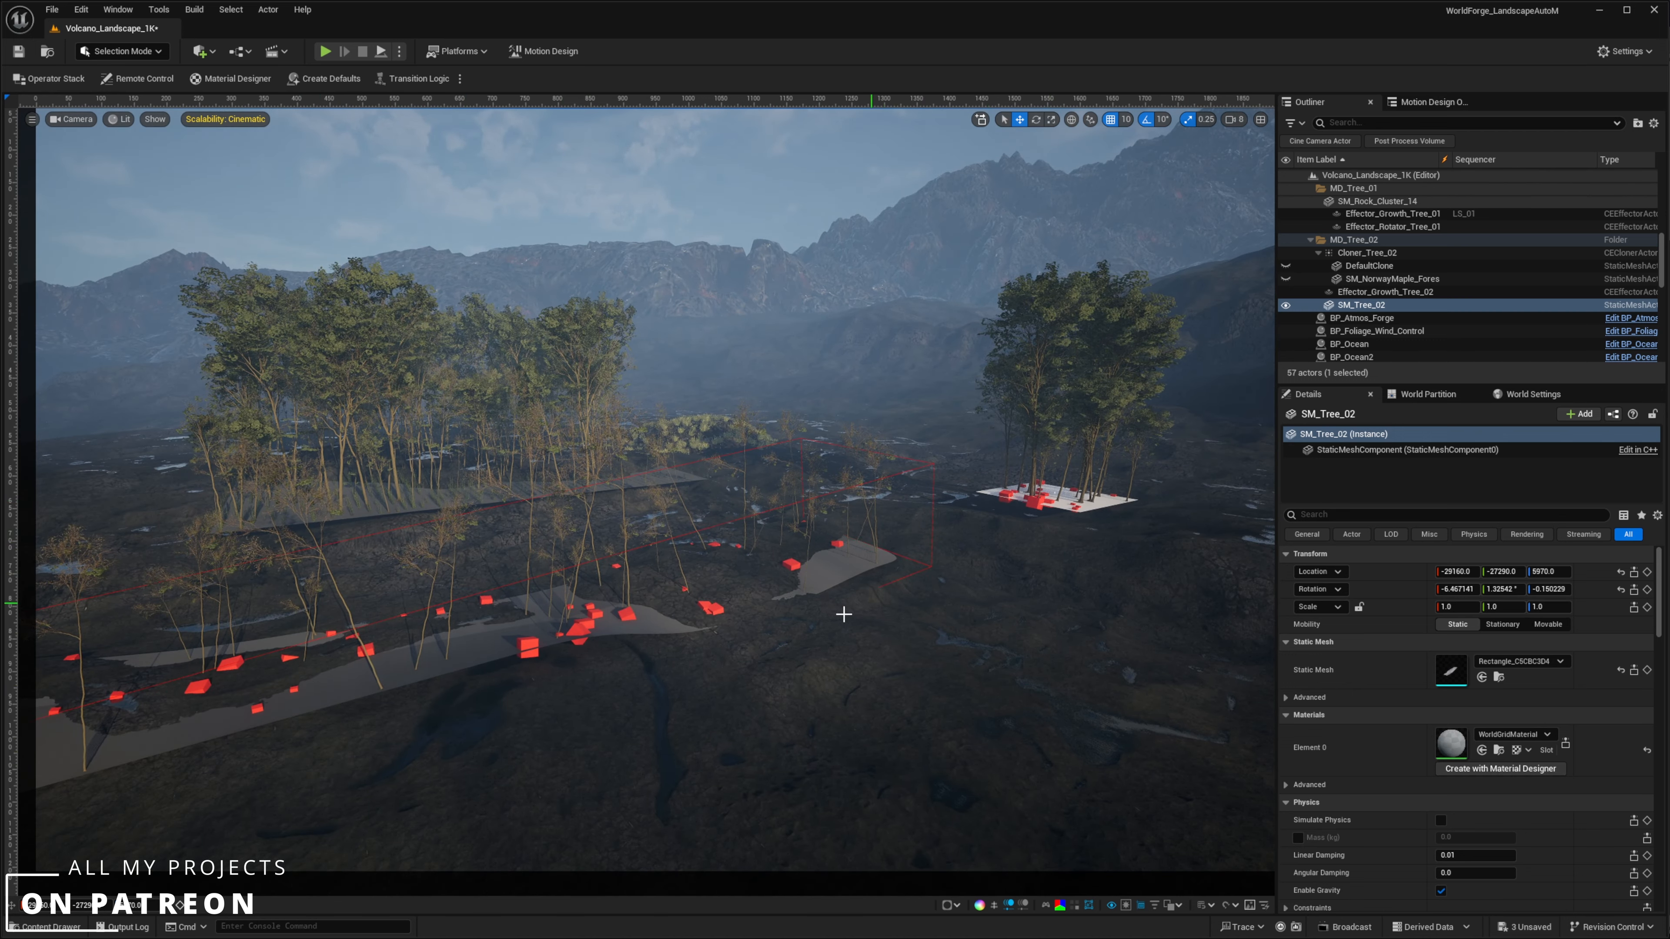
key(w)
mouse_move(834, 612)
right_down()
mouse_move(882, 595)
mouse_move(868, 592)
right_up()
key(s)
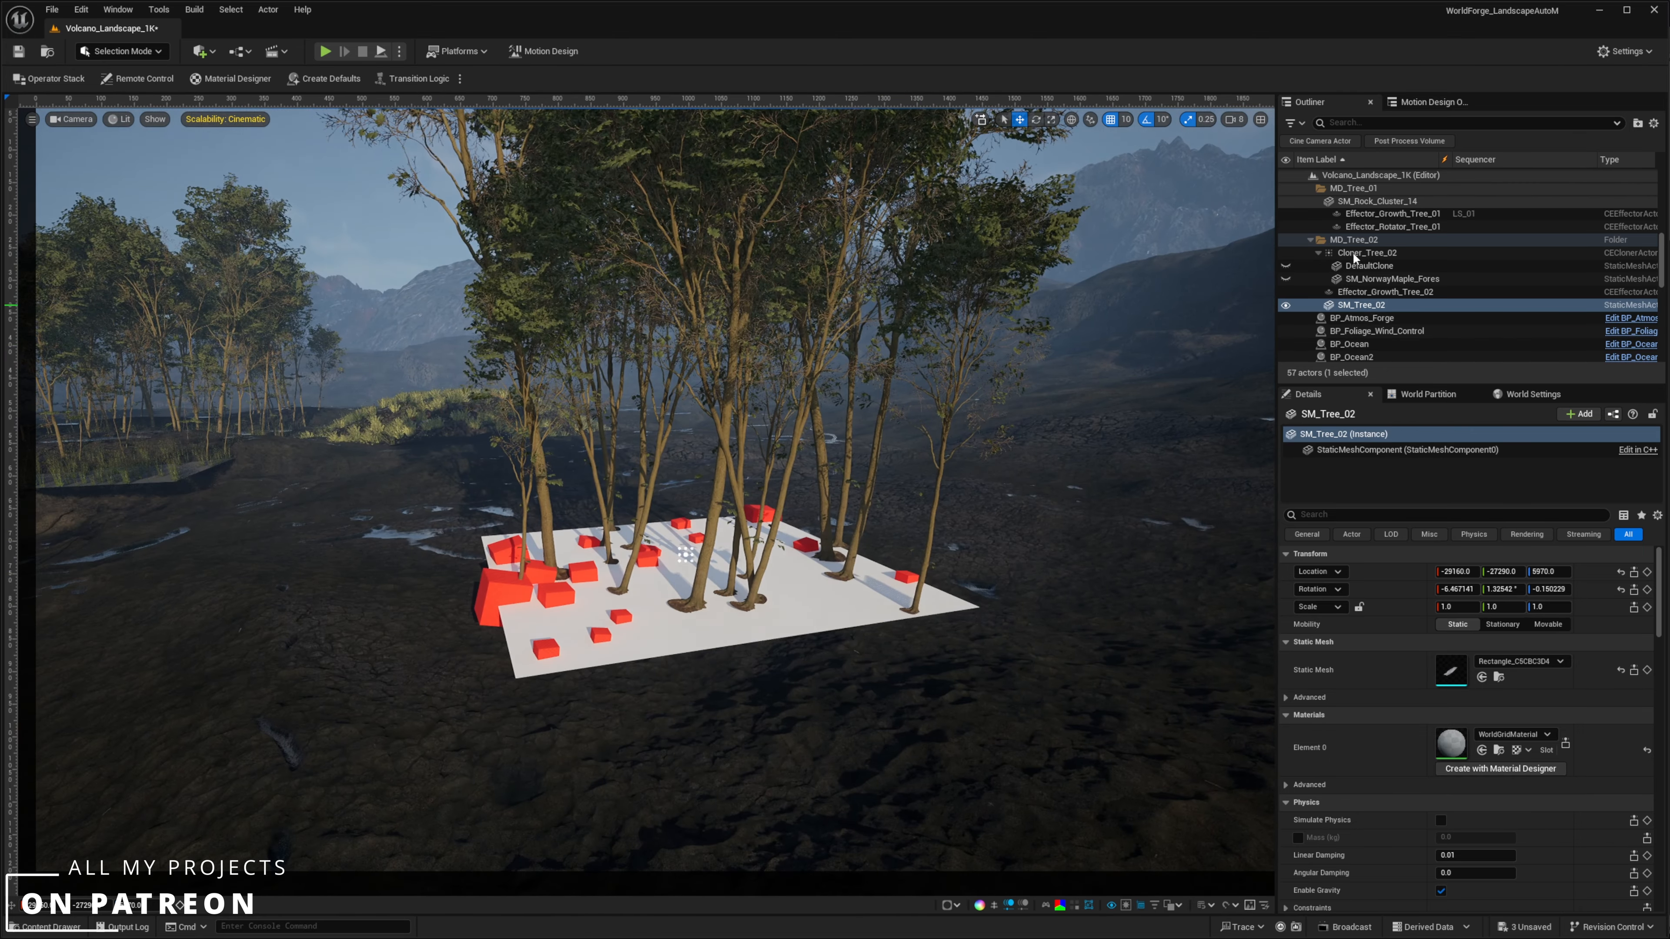
Select Cloner_Tree_02 and review its available layout types, keeping Mesh.
click(1367, 253)
click(1472, 807)
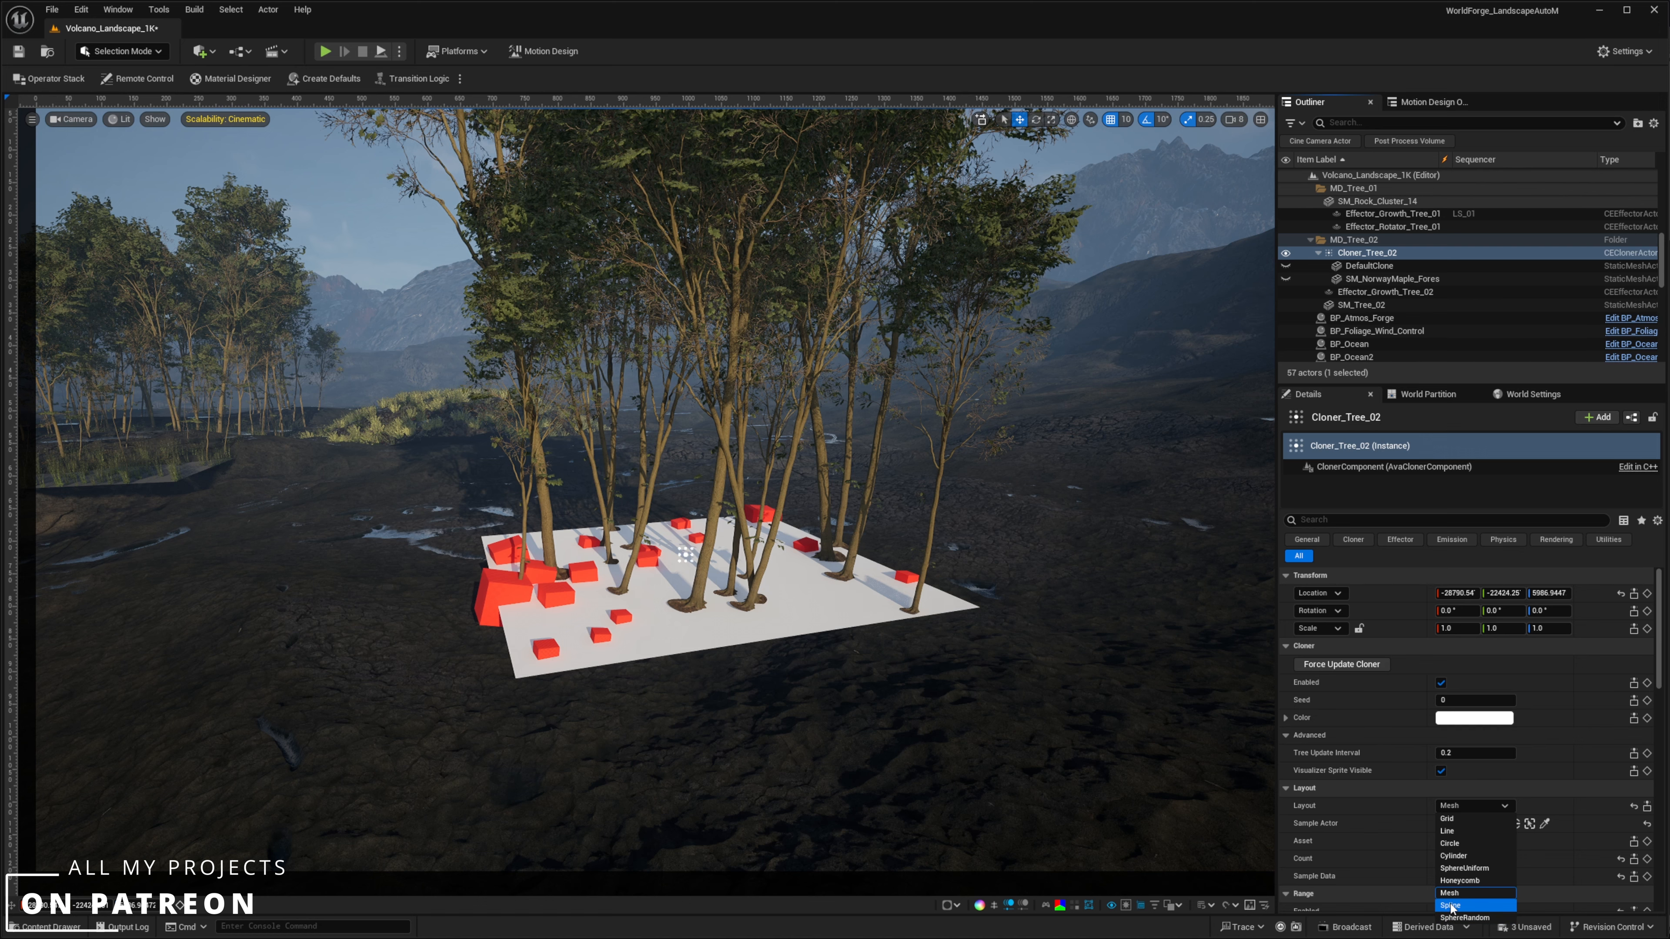
click(1459, 892)
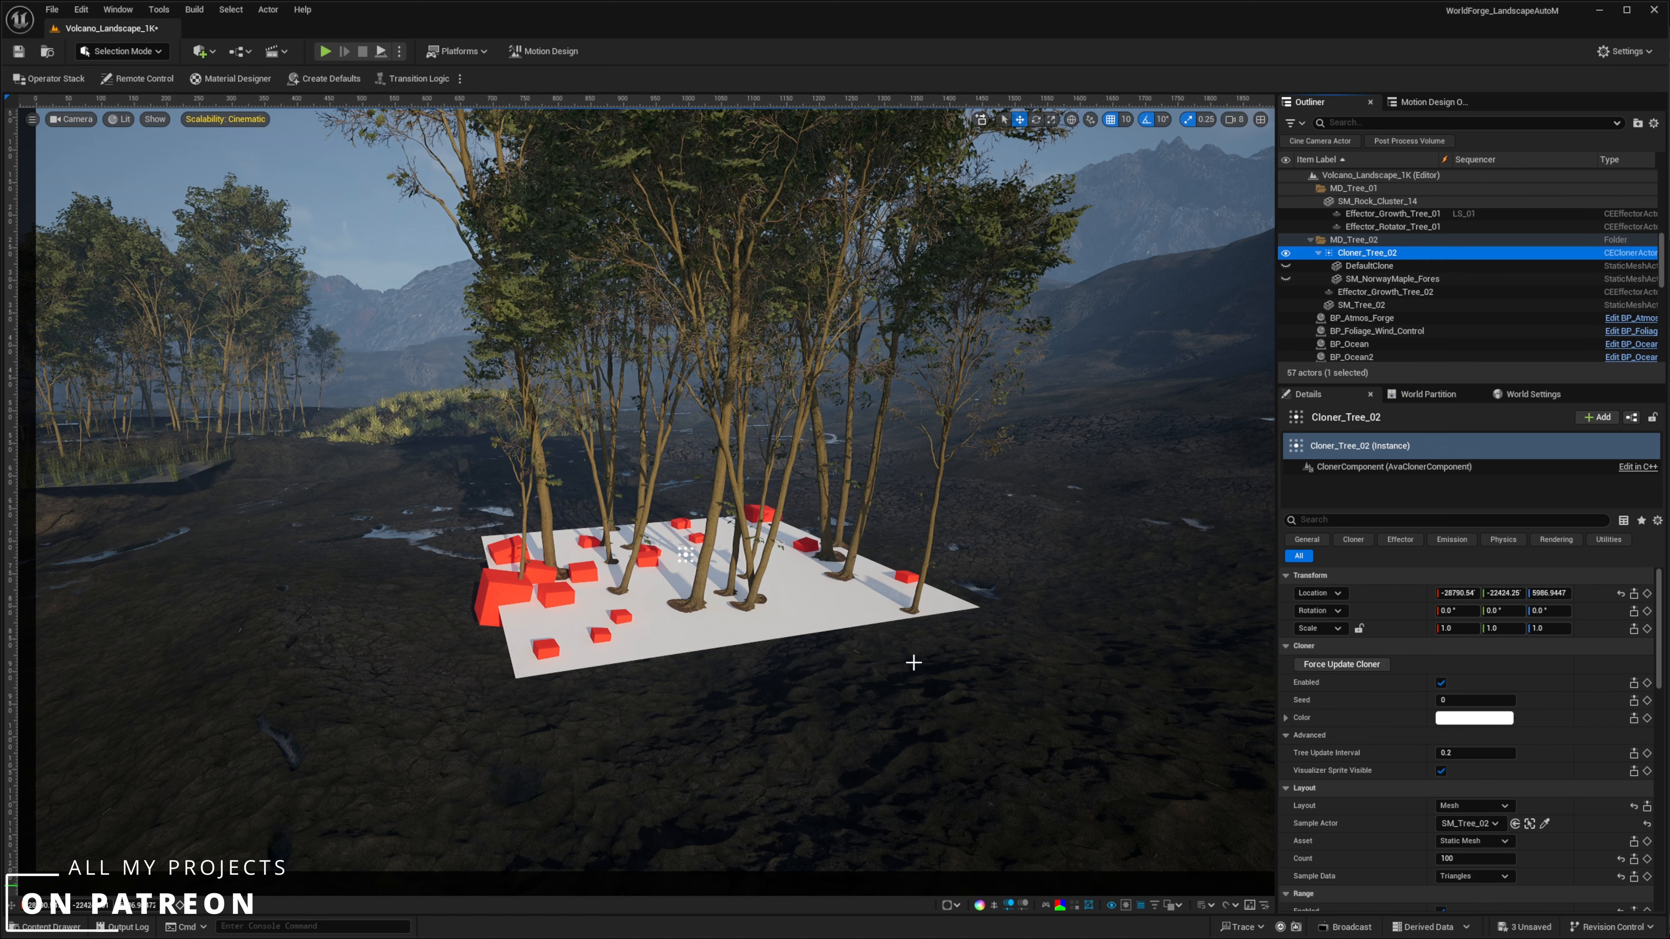
Examine the trees and cubes on the white plane from several angles and select the Plane.
right_drag(913, 664, 802, 658)
right_drag(671, 593, 910, 448)
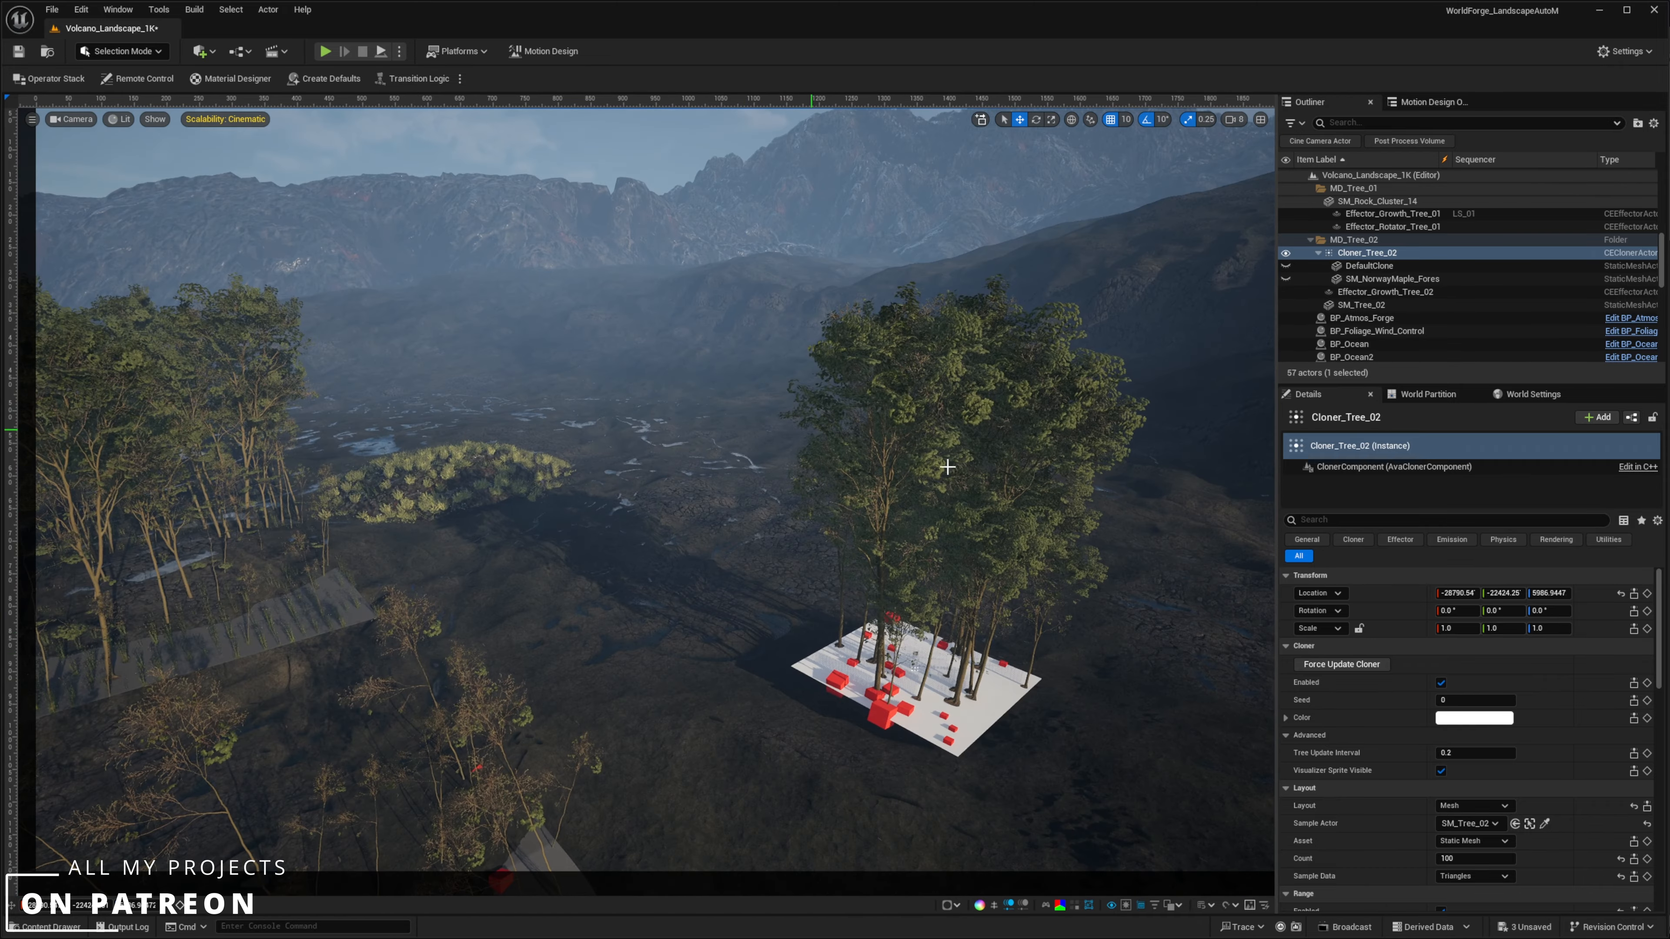
right_drag(888, 545, 977, 549)
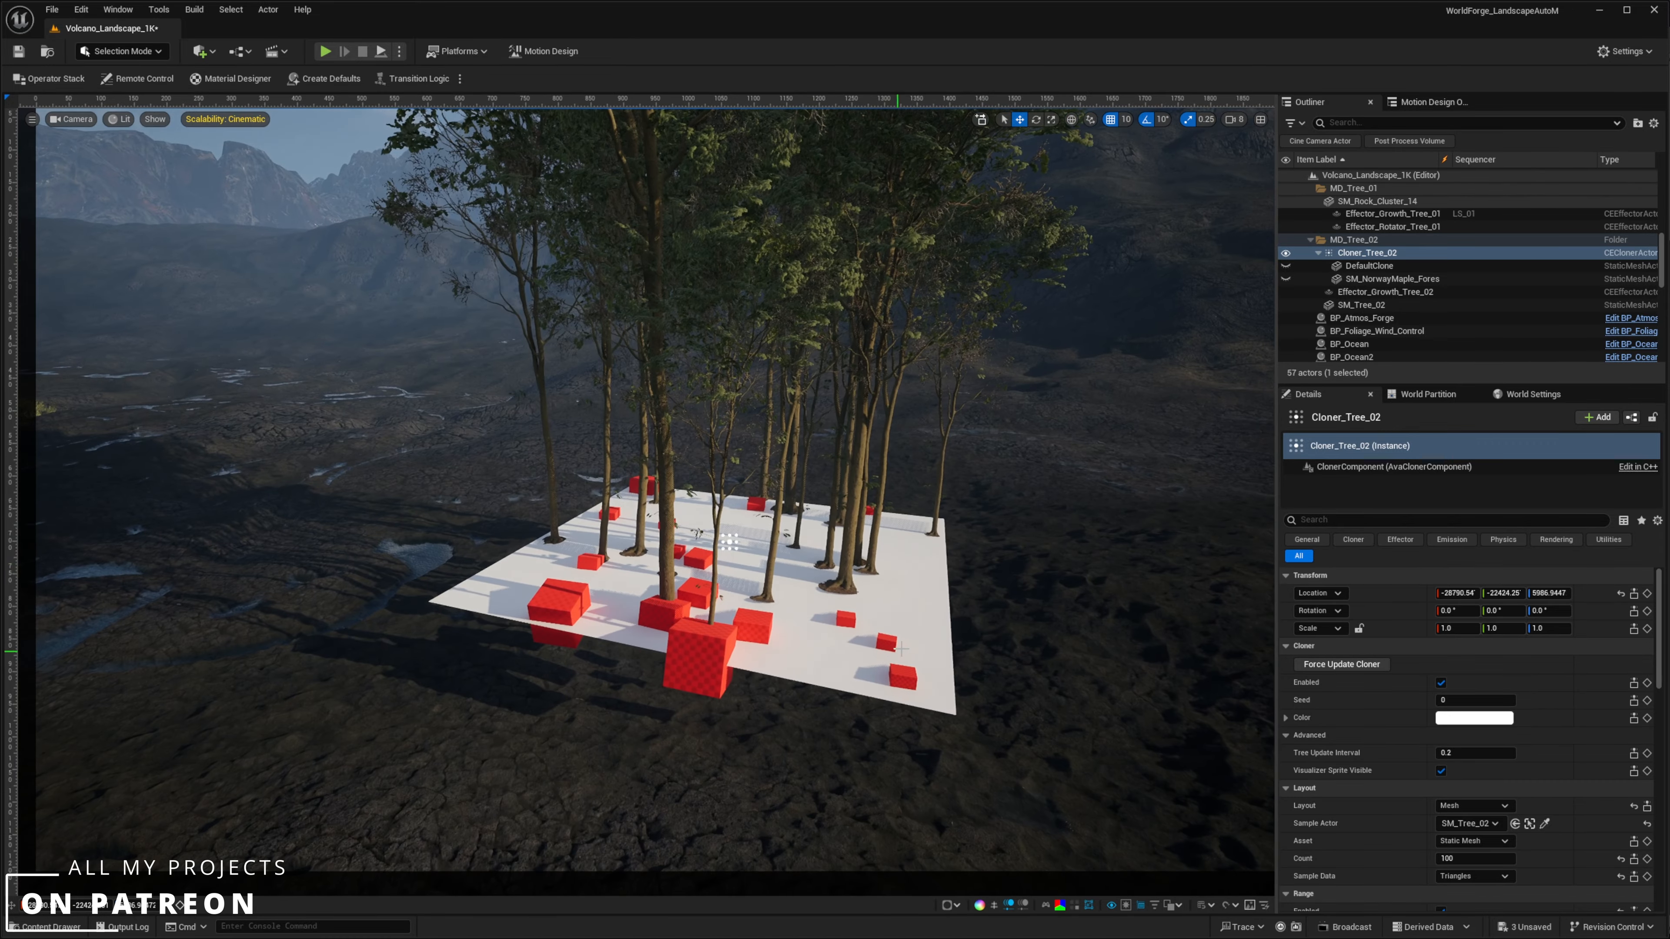
click(916, 602)
right_drag(916, 602, 679, 495)
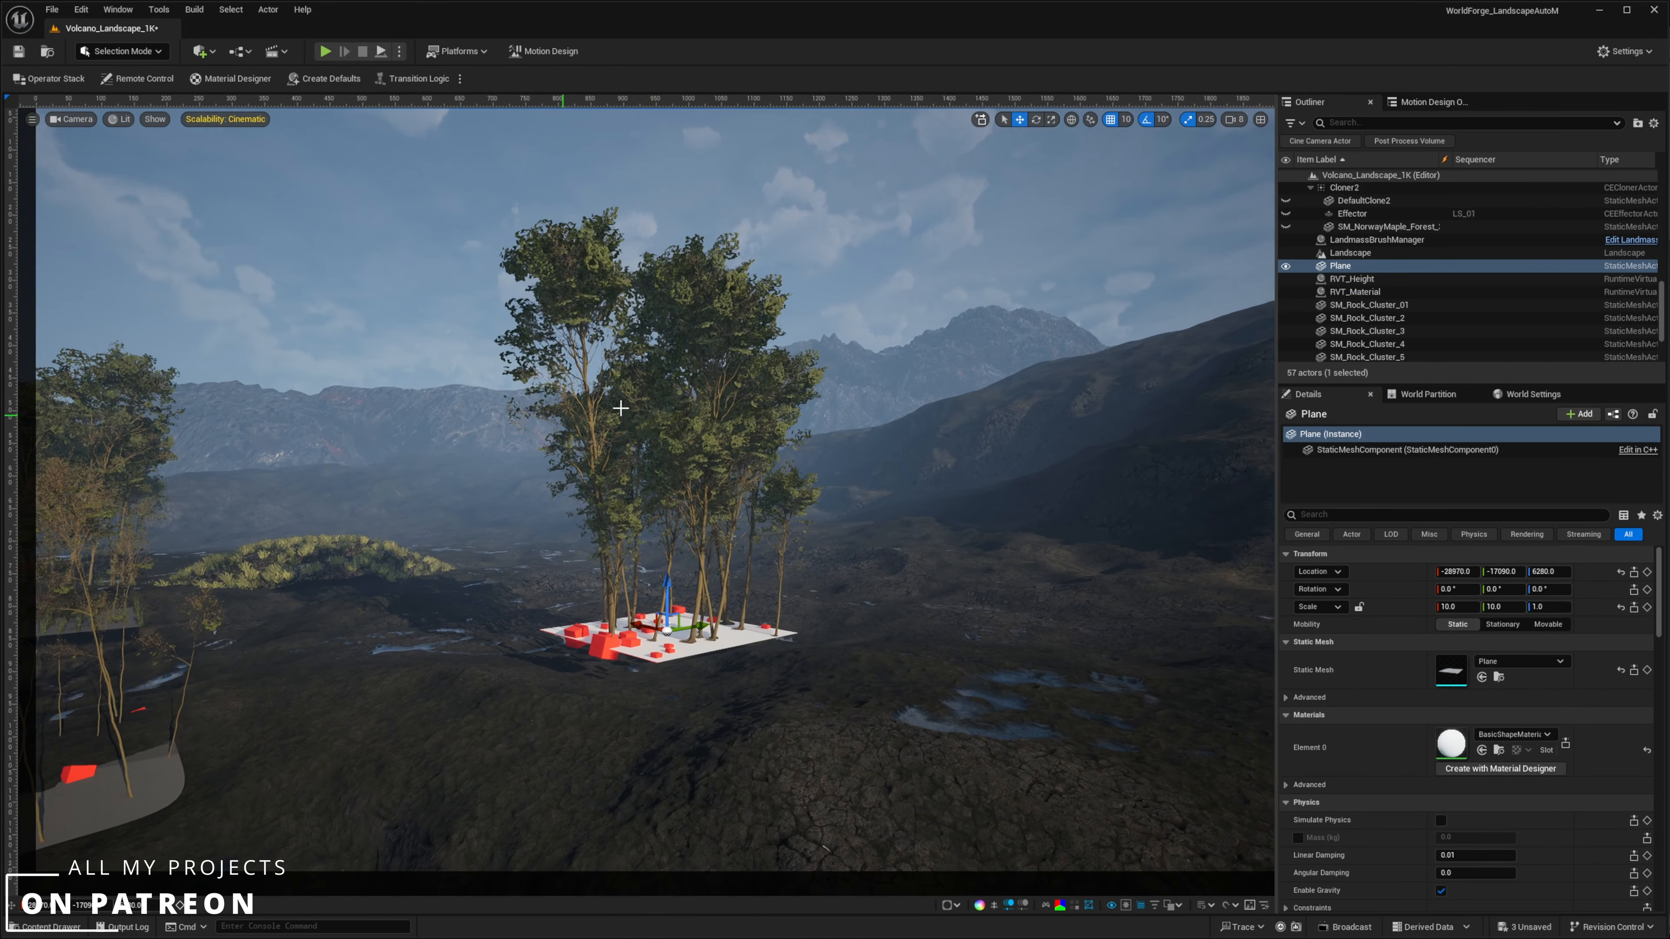
scroll(658, 467, up, 4)
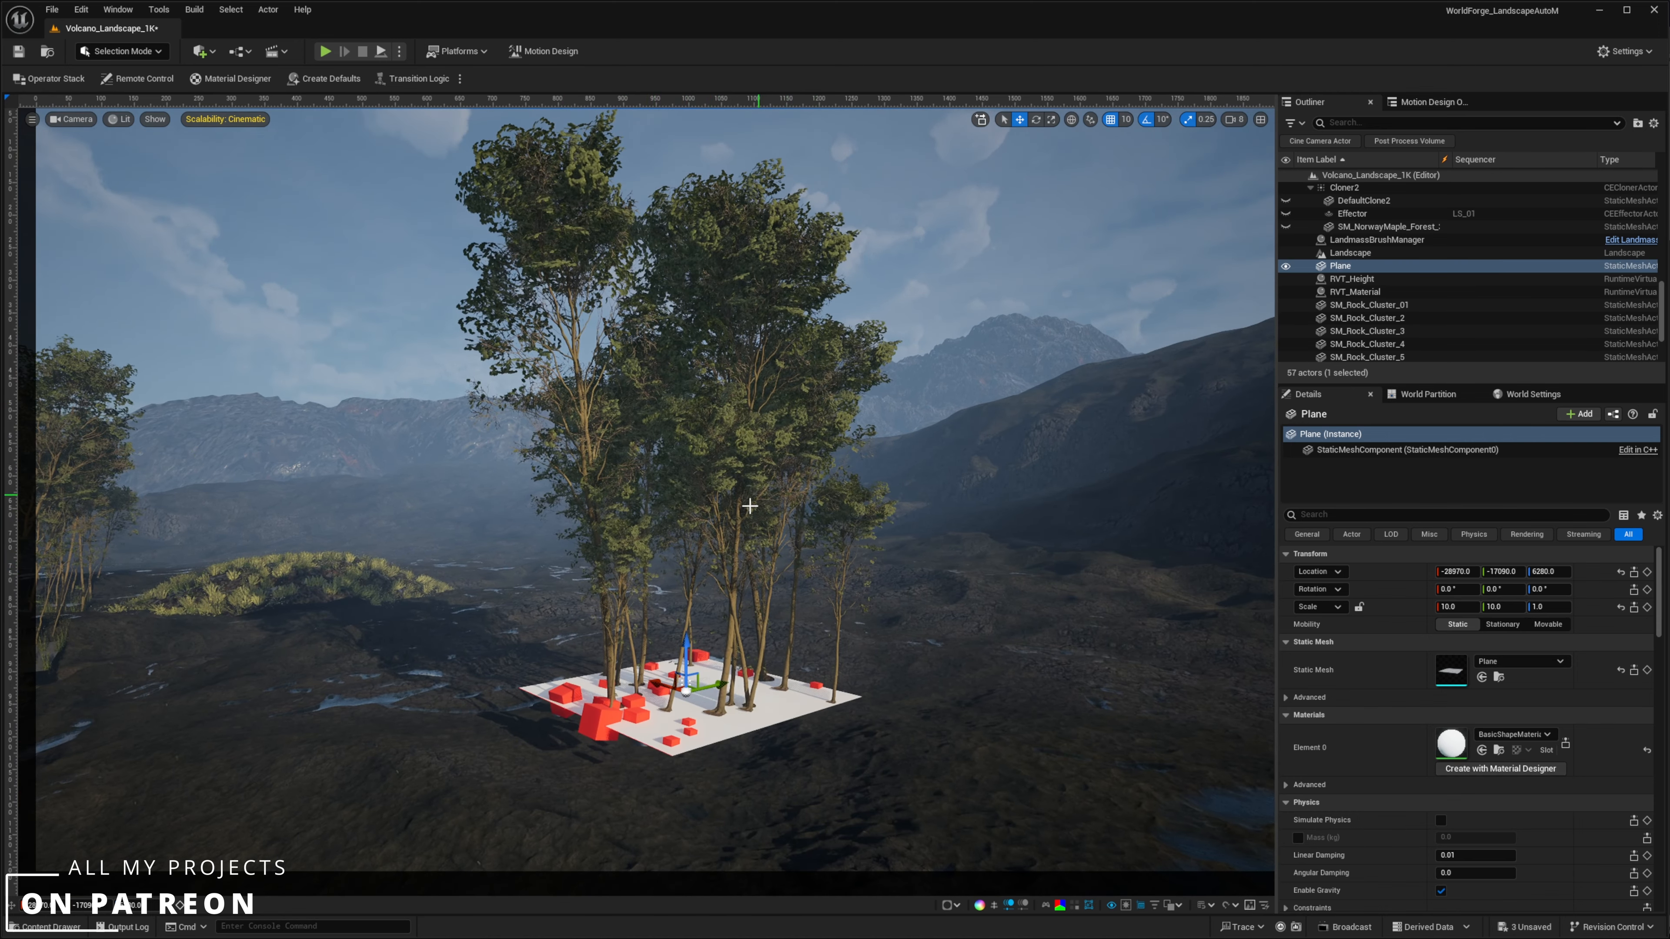
right_drag(1032, 552, 1006, 552)
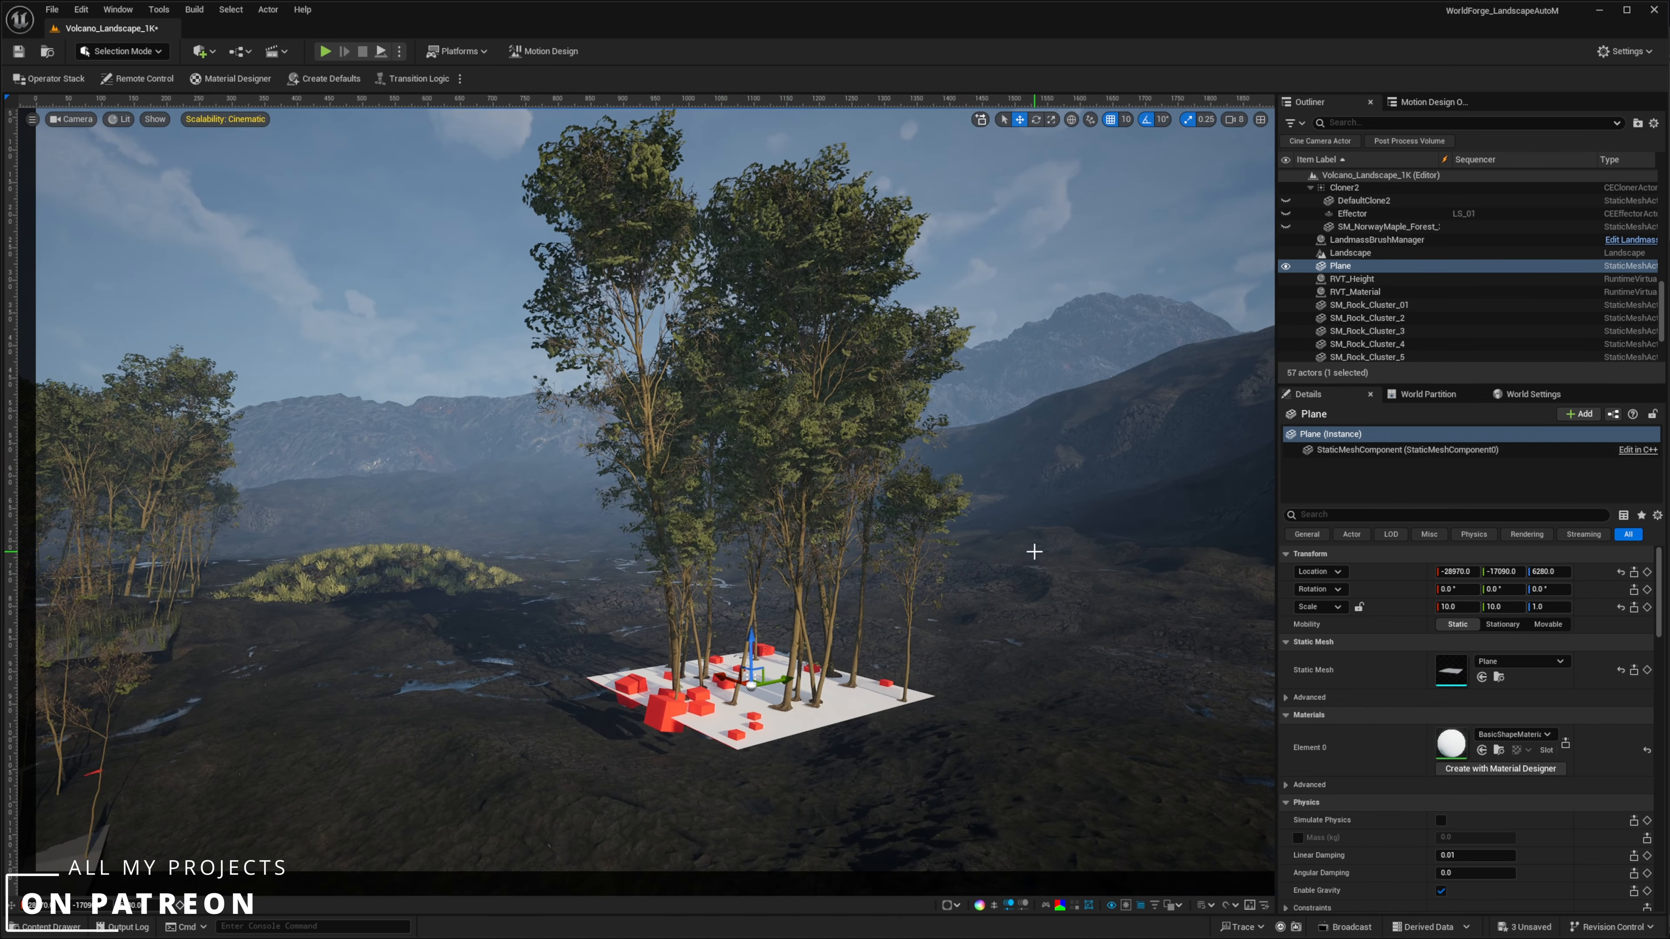
Create a level sequence named LS_Tutorial in the root Content folder.
key(ctrl+space)
click(415, 771)
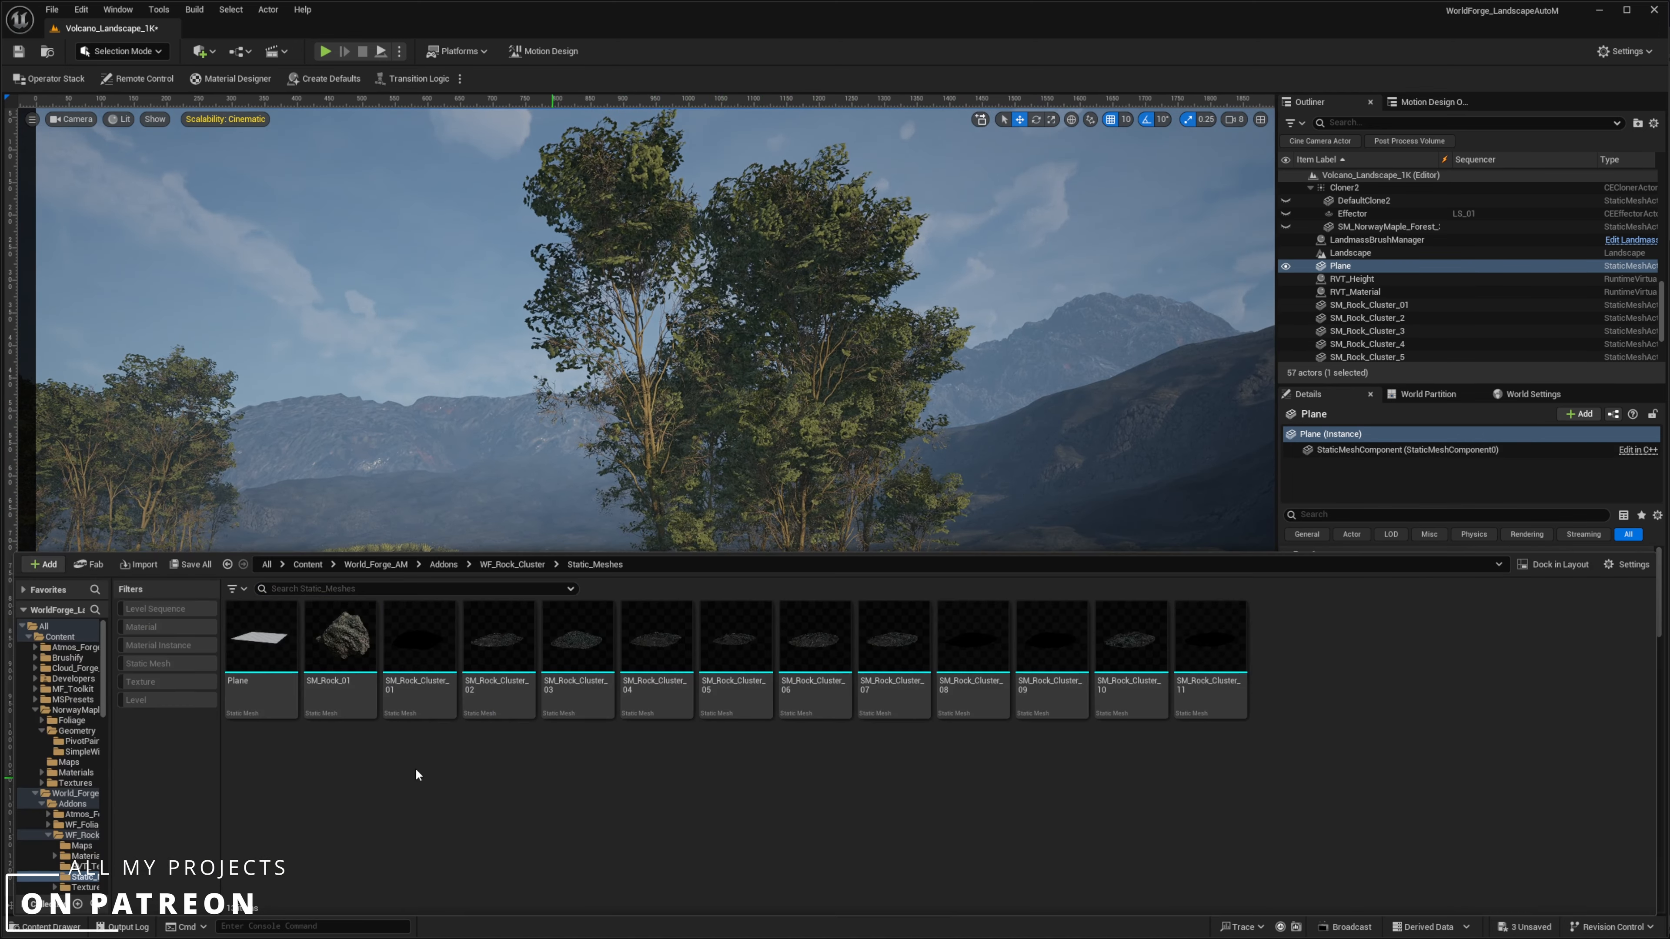
click(308, 565)
right_click(671, 802)
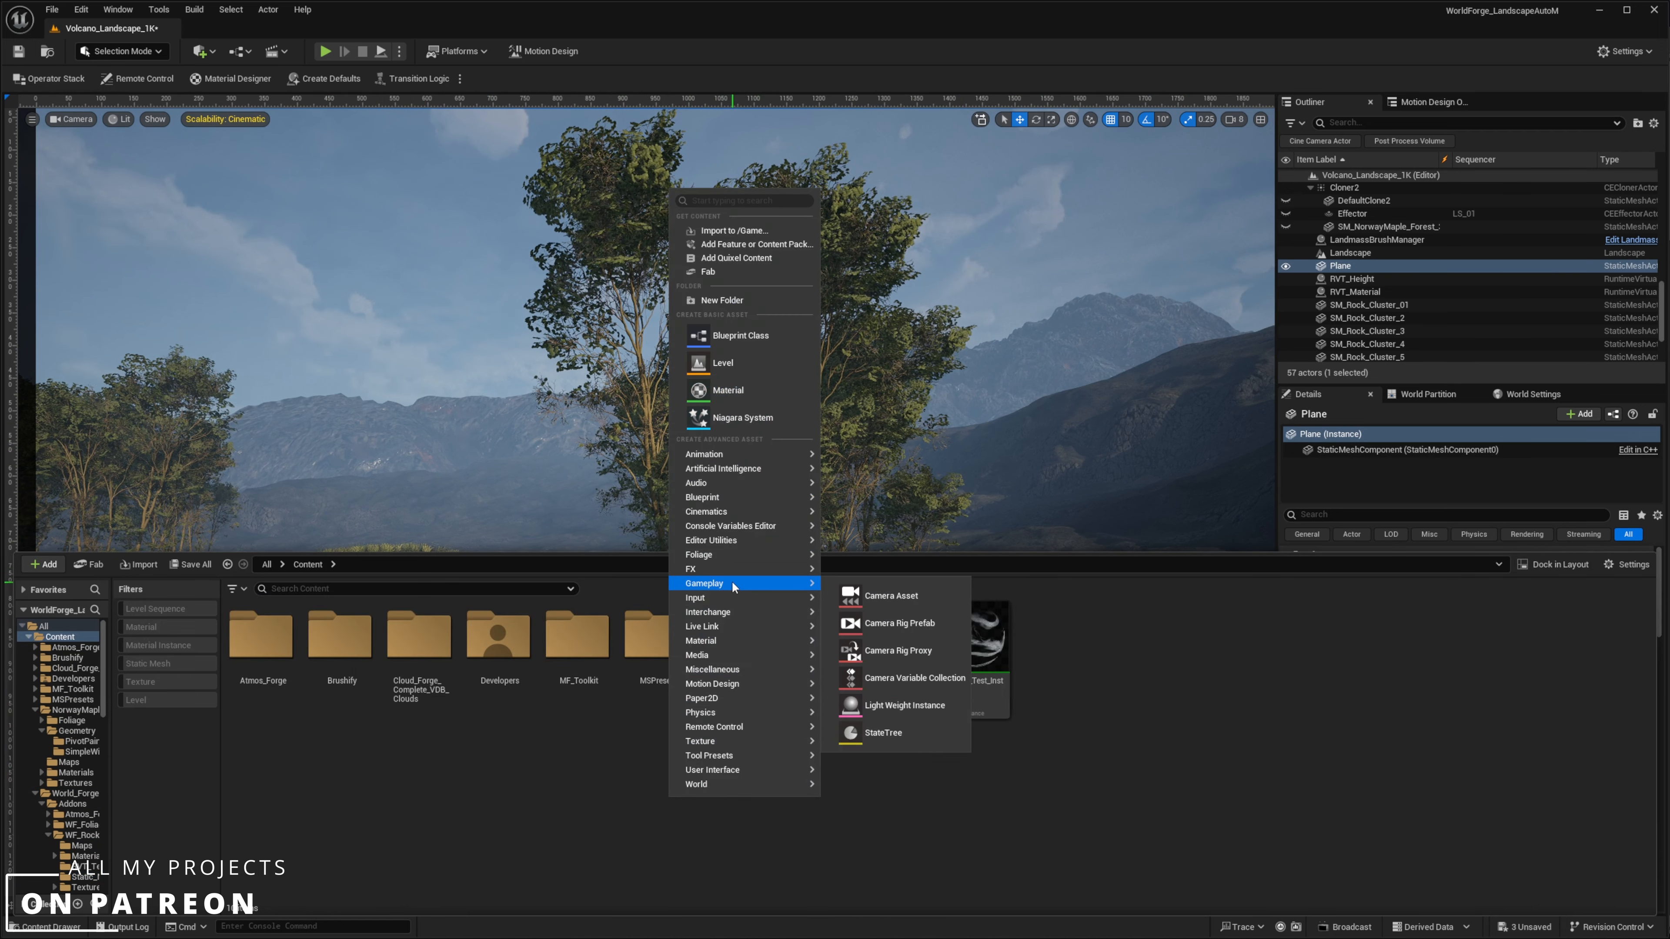
mouse_move(722, 517)
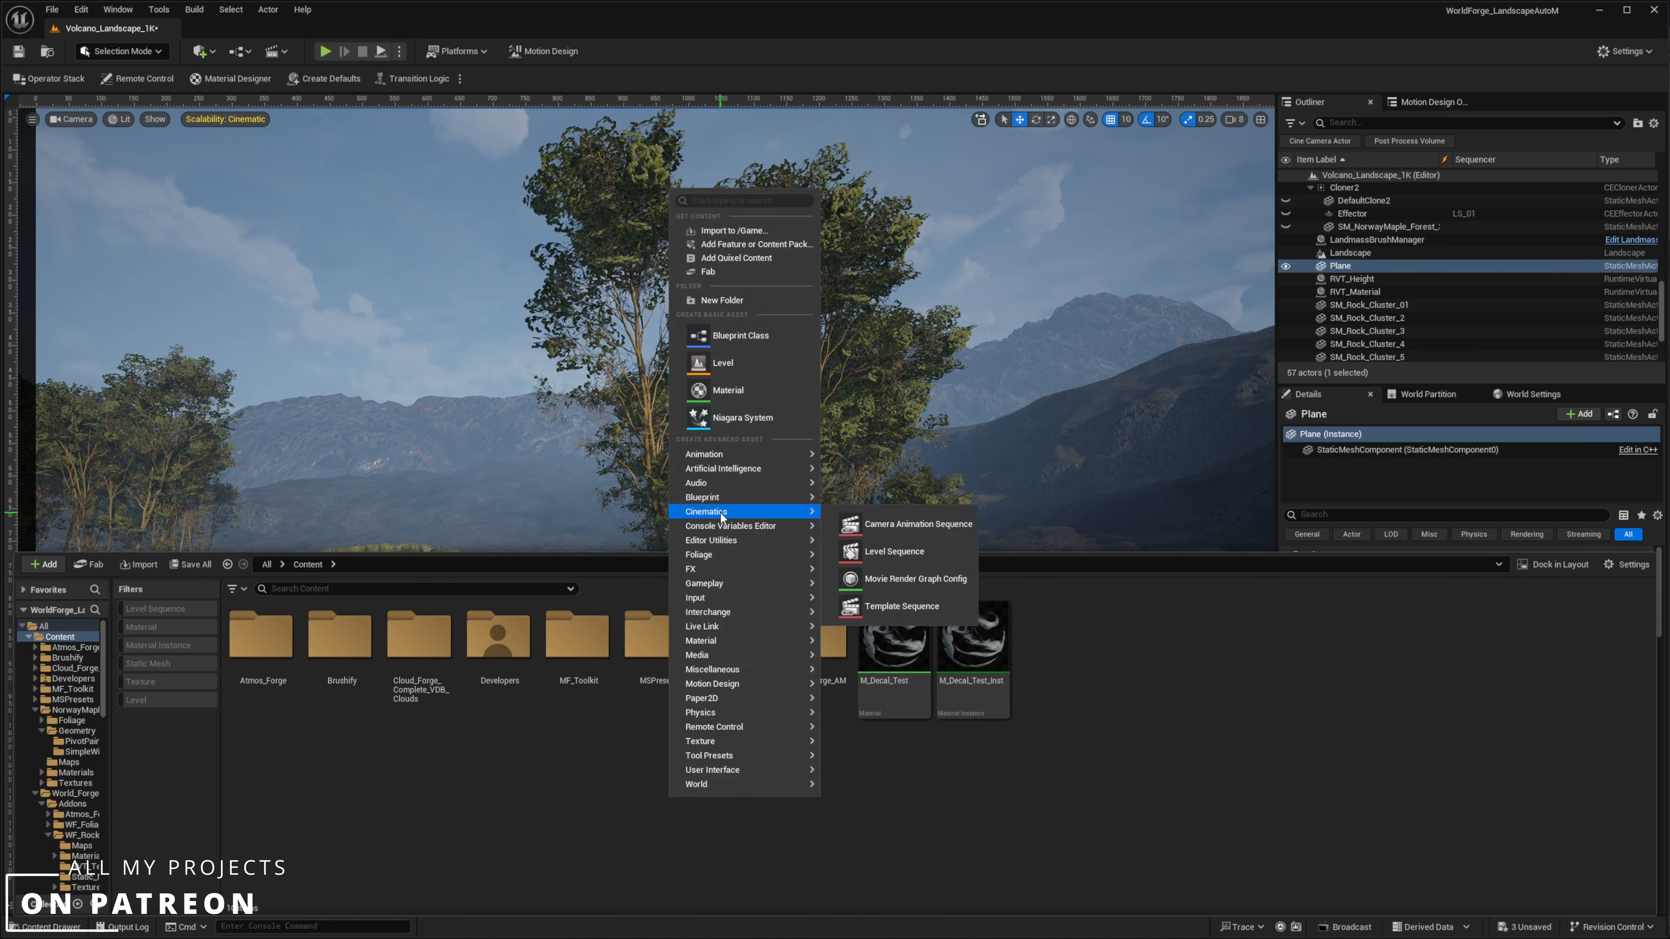
click(893, 557)
text(LS_)
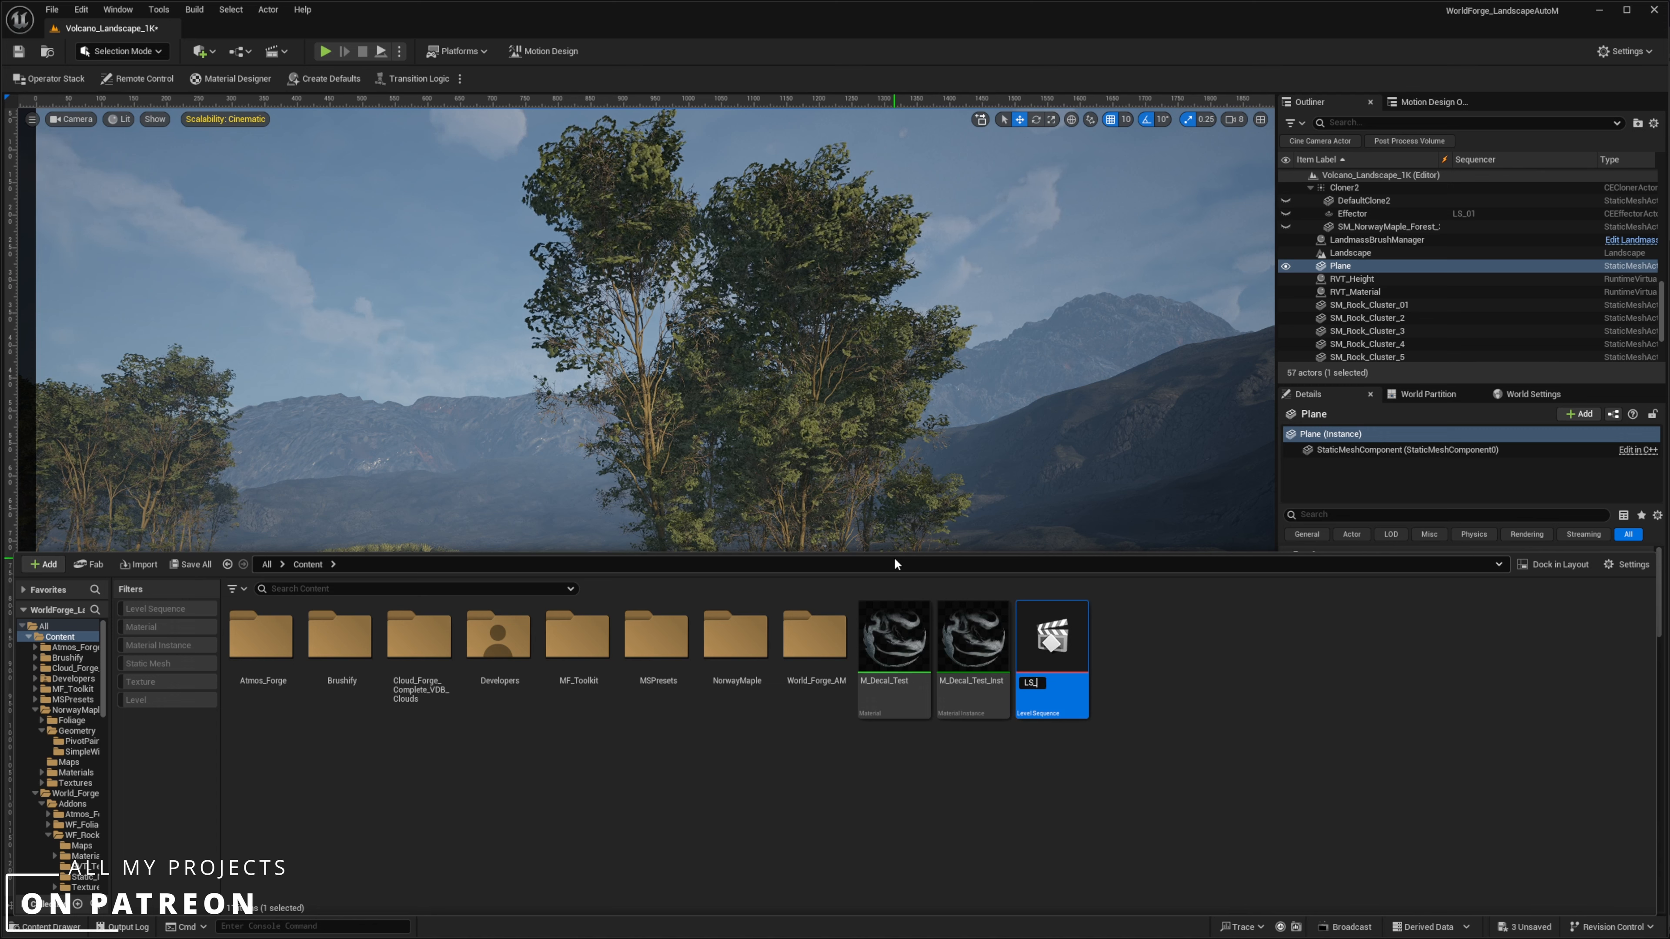
text(Tetorial)
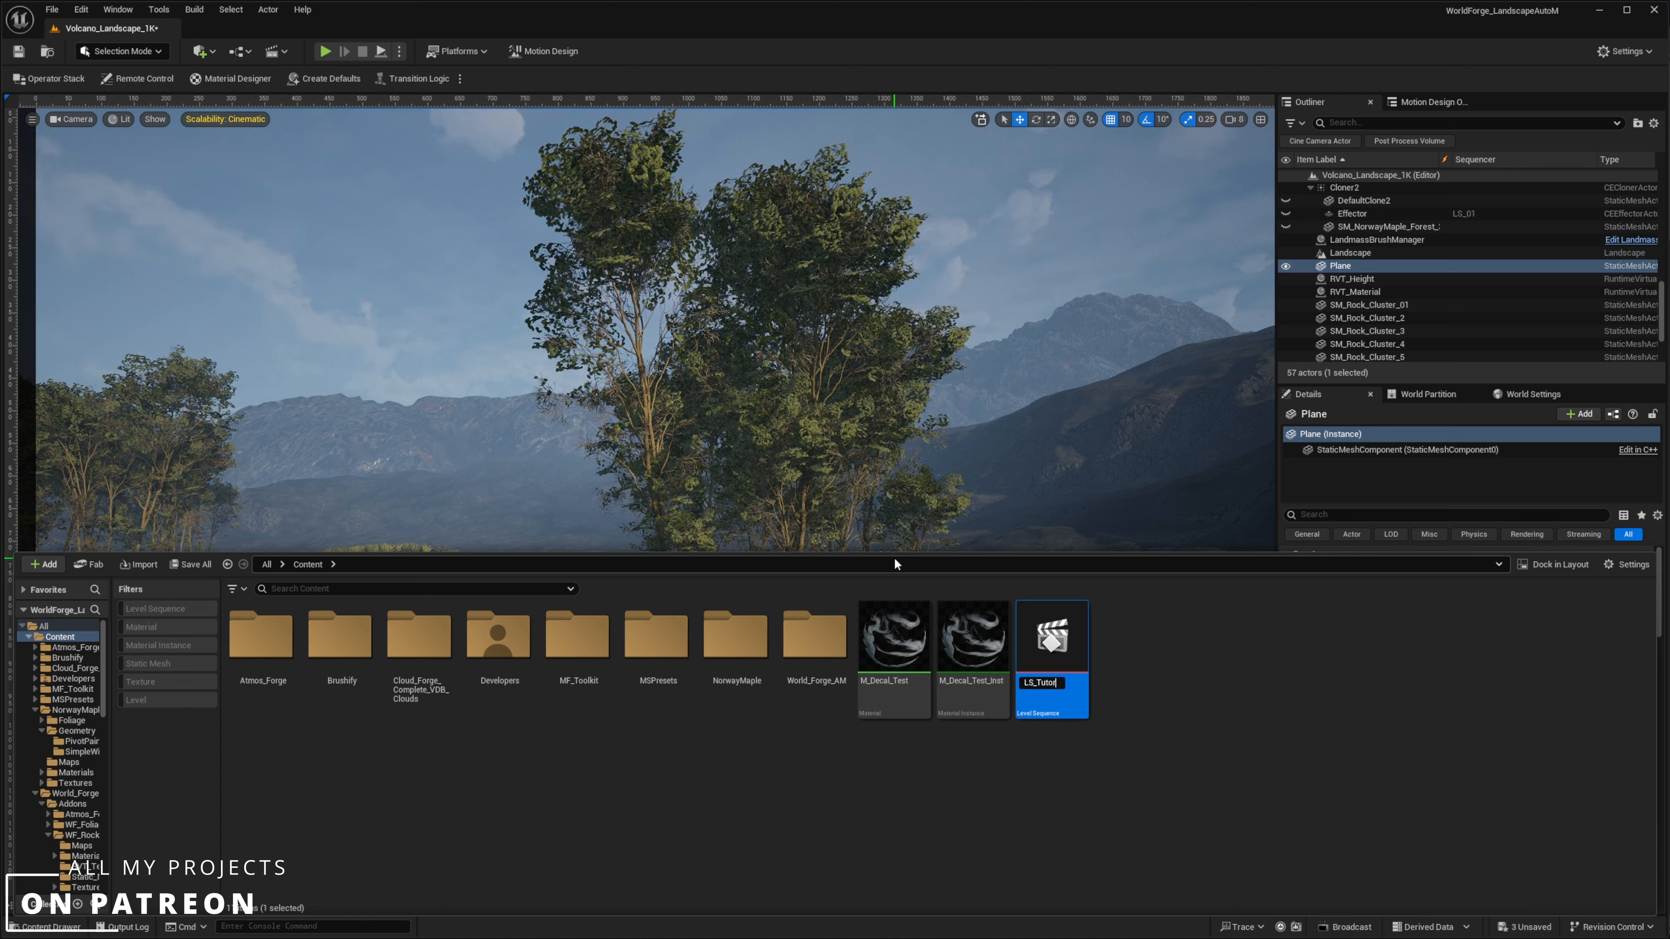
key(Return)
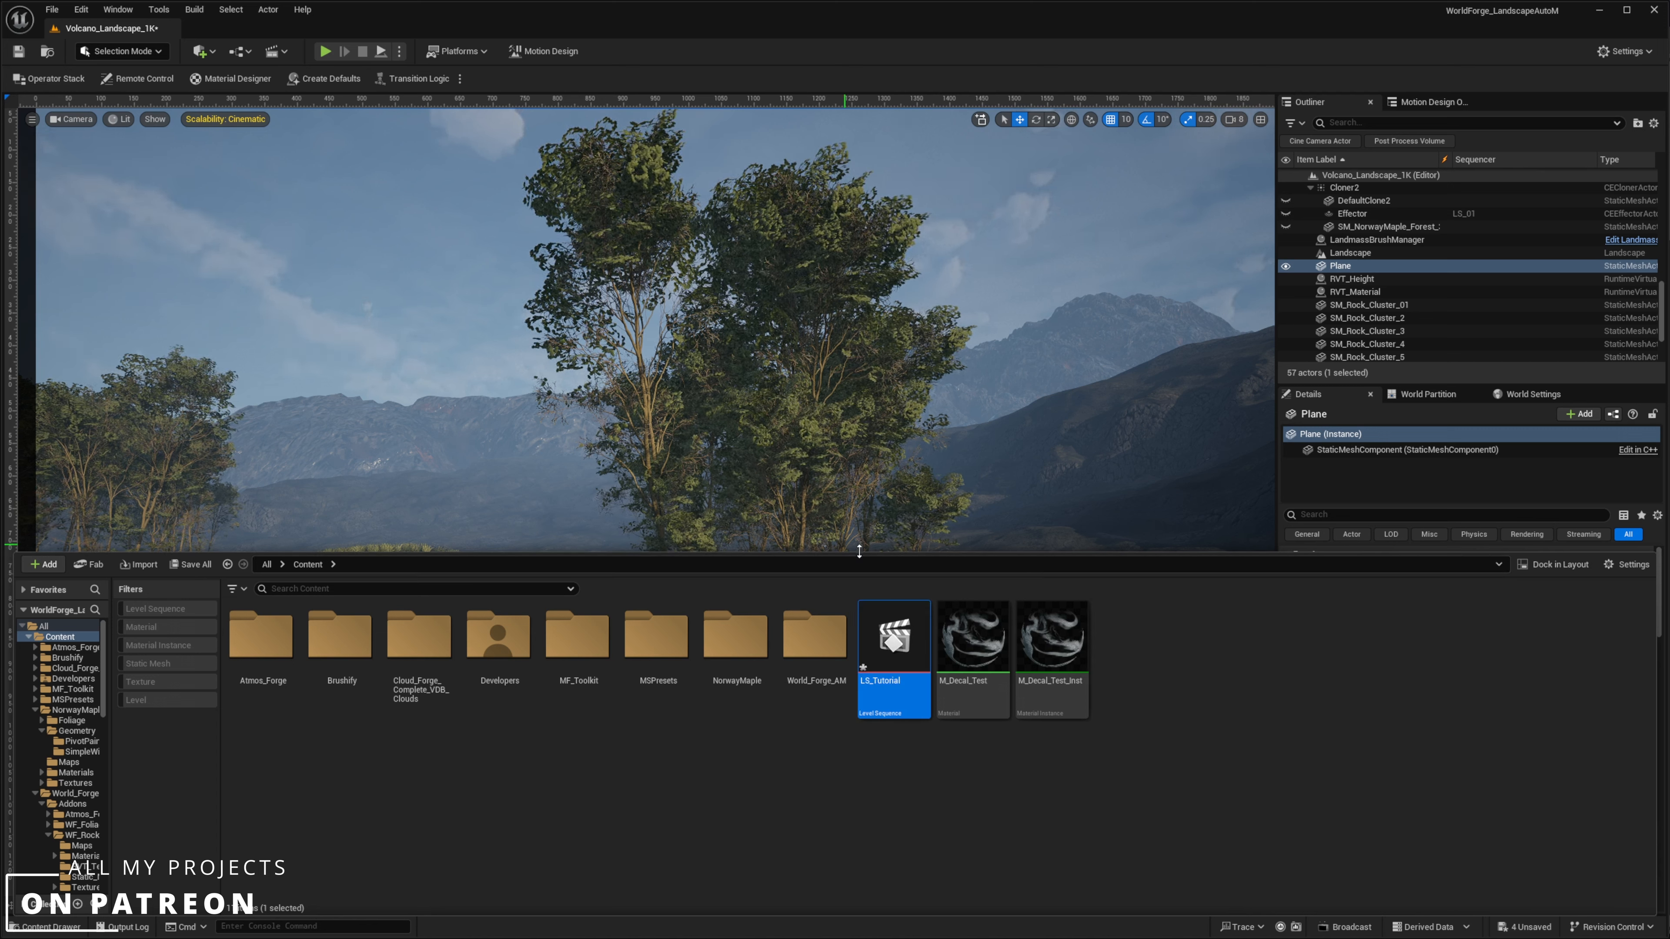
Open LS_Tutorial in Sequencer and move its window clear of the trees on the plane.
double_click(885, 650)
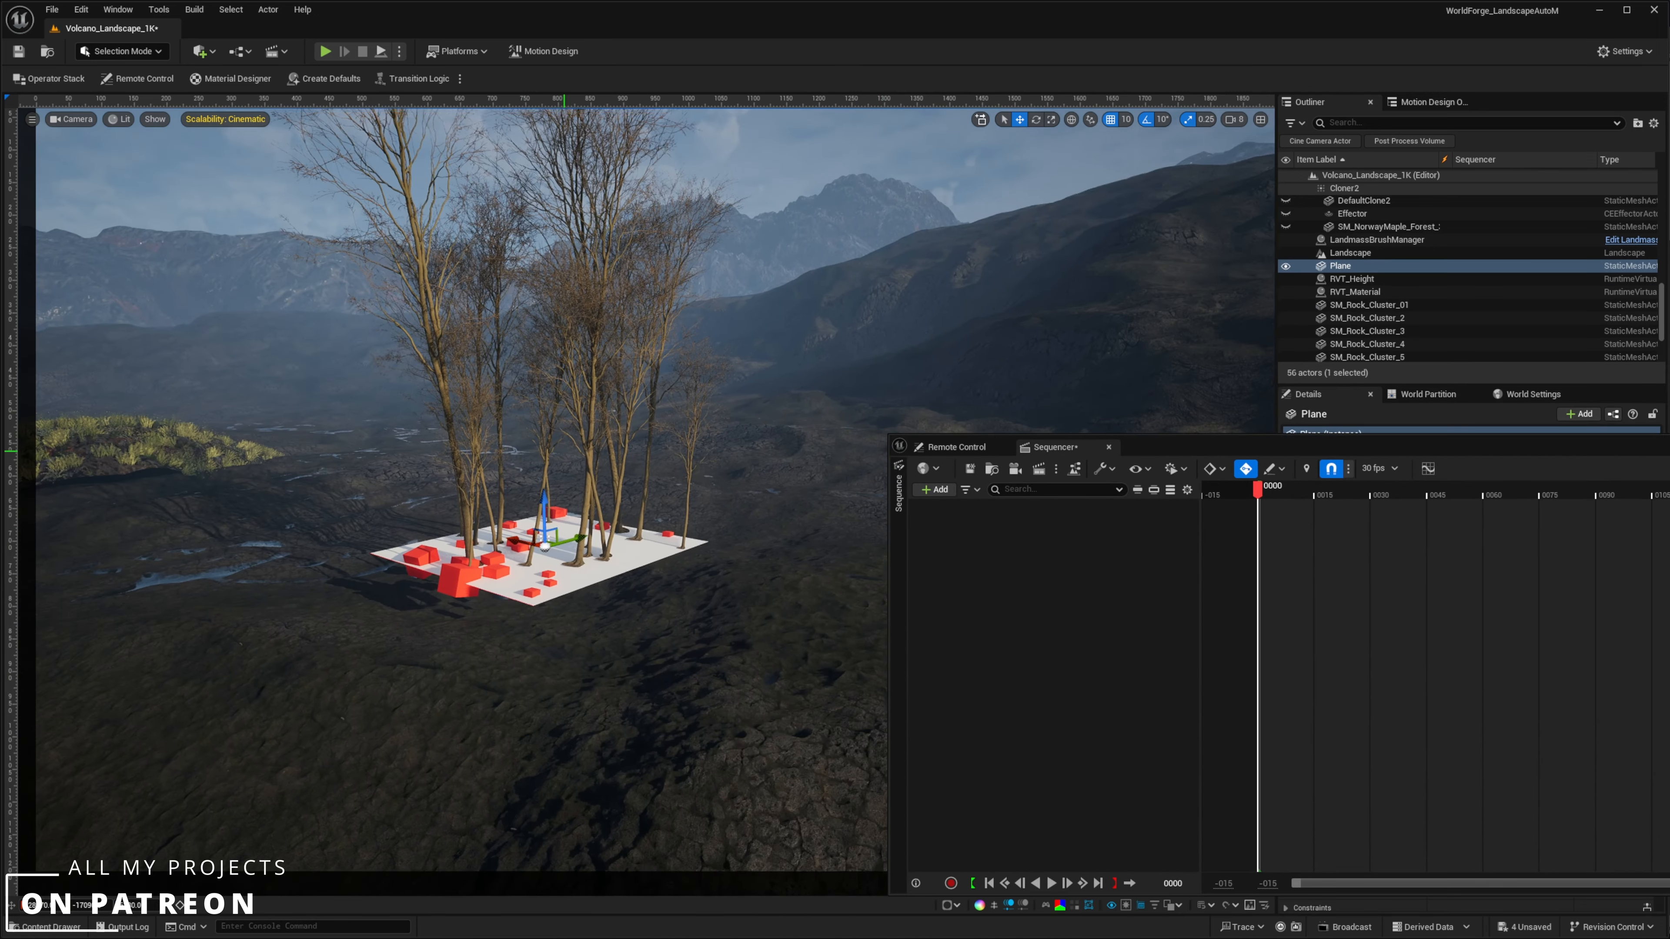
right_drag(820, 606, 601, 494)
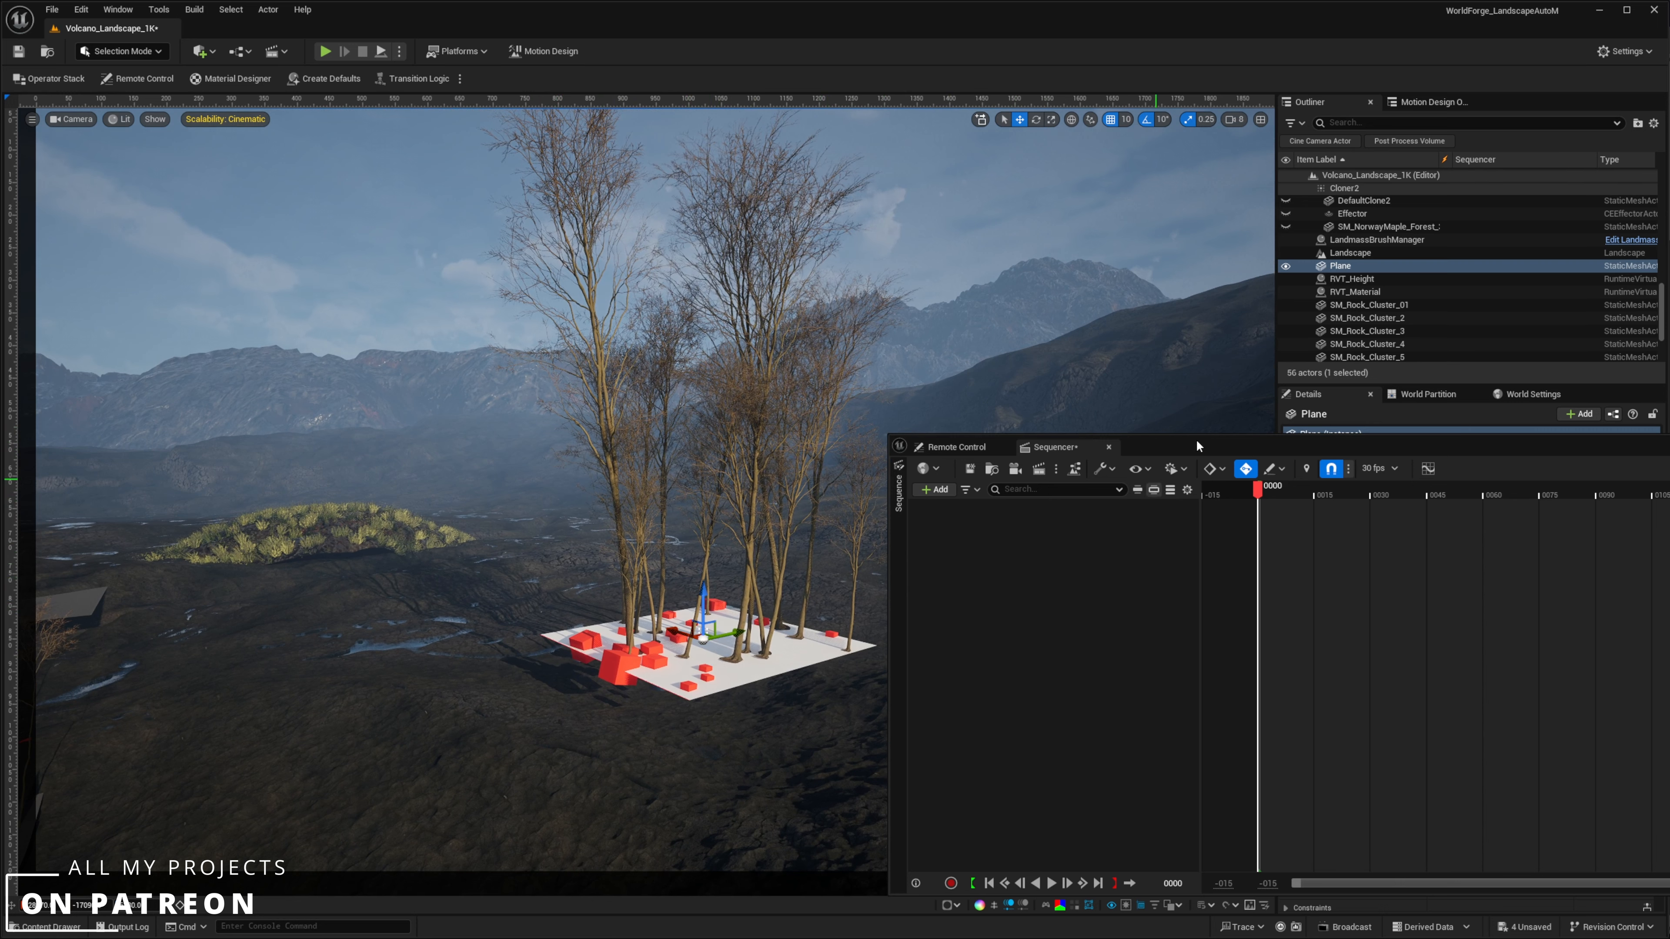
drag(1196, 439, 1220, 480)
scroll(1358, 247, up, 2)
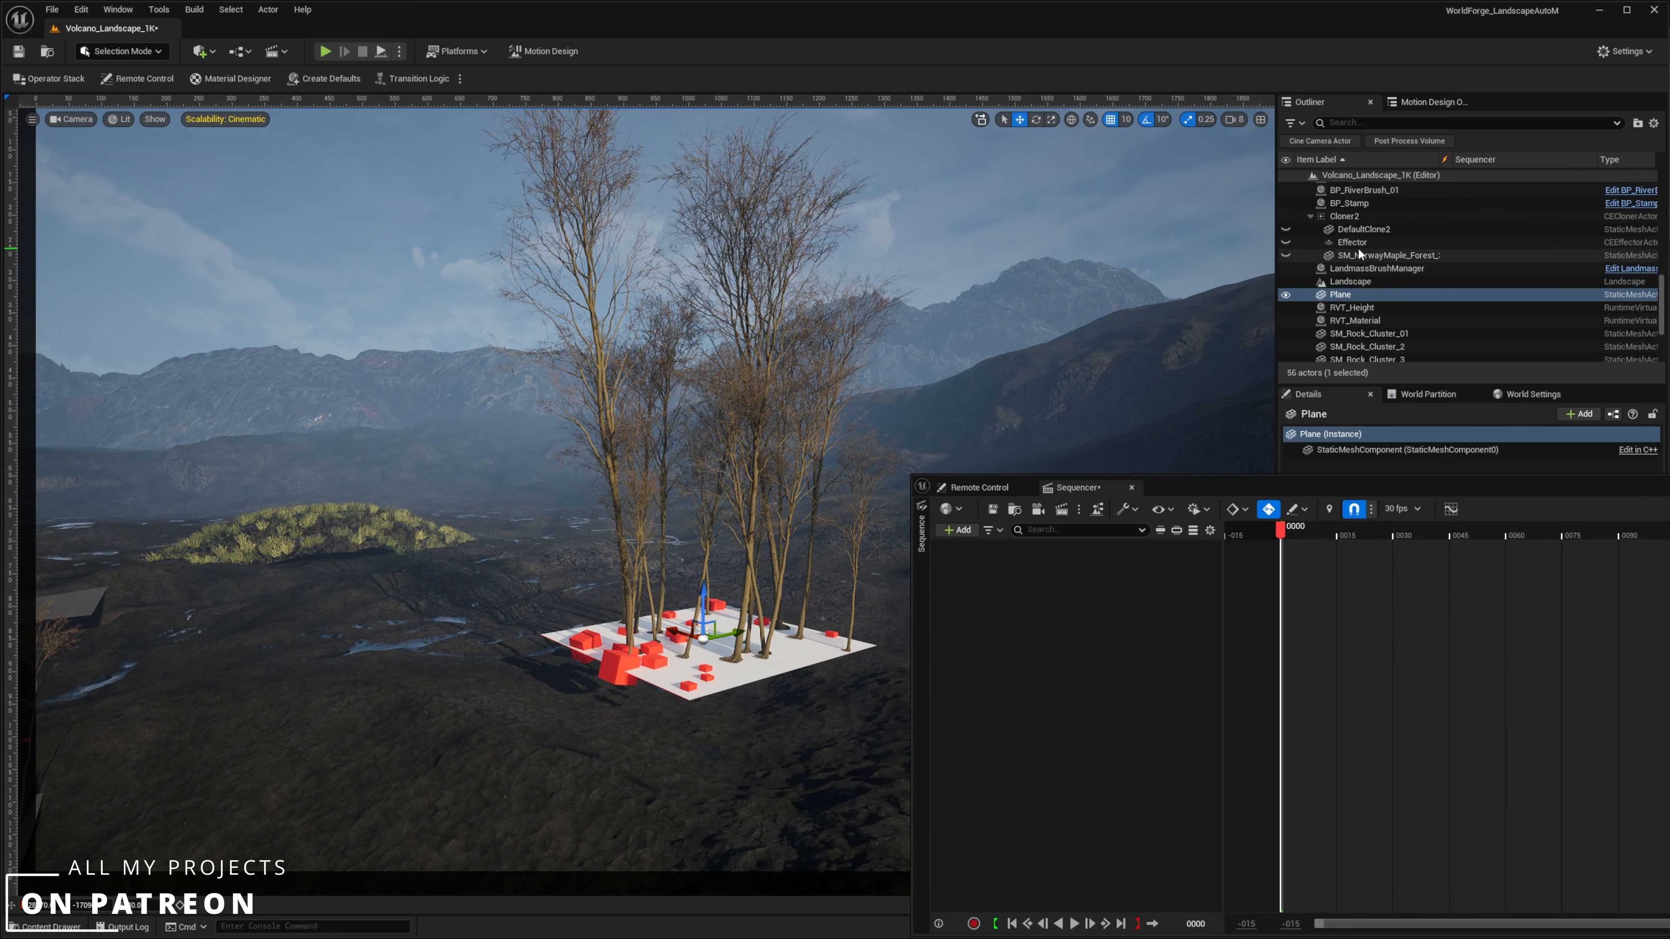
click(1354, 241)
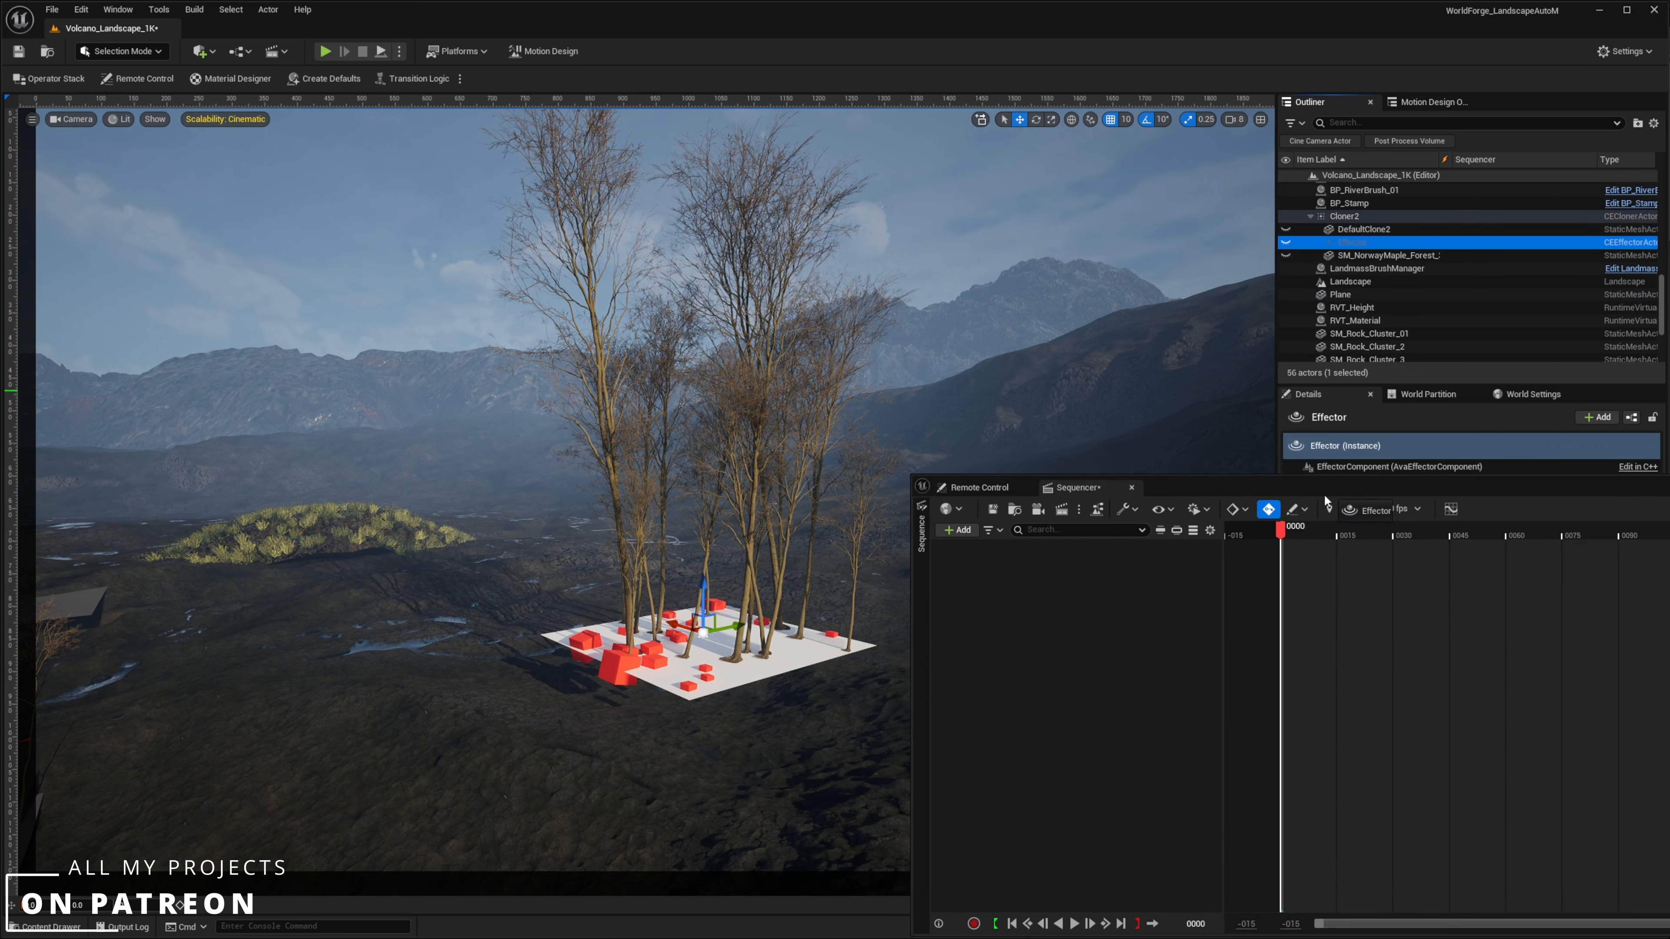
drag(1325, 500, 1028, 648)
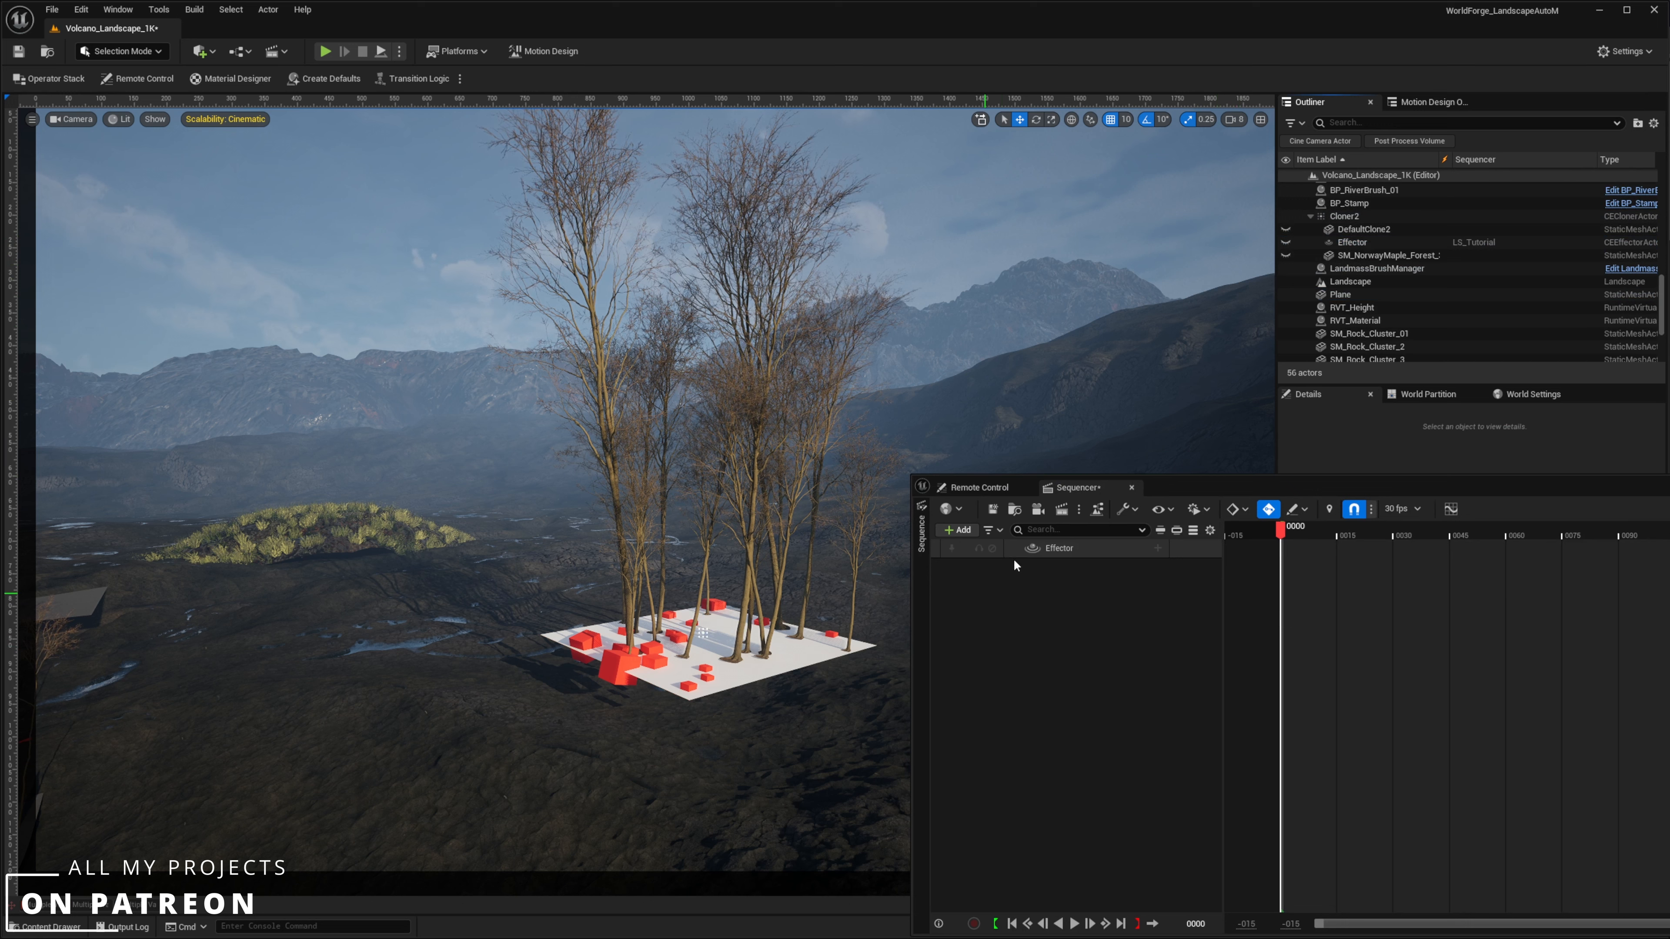
click(1158, 549)
click(1083, 560)
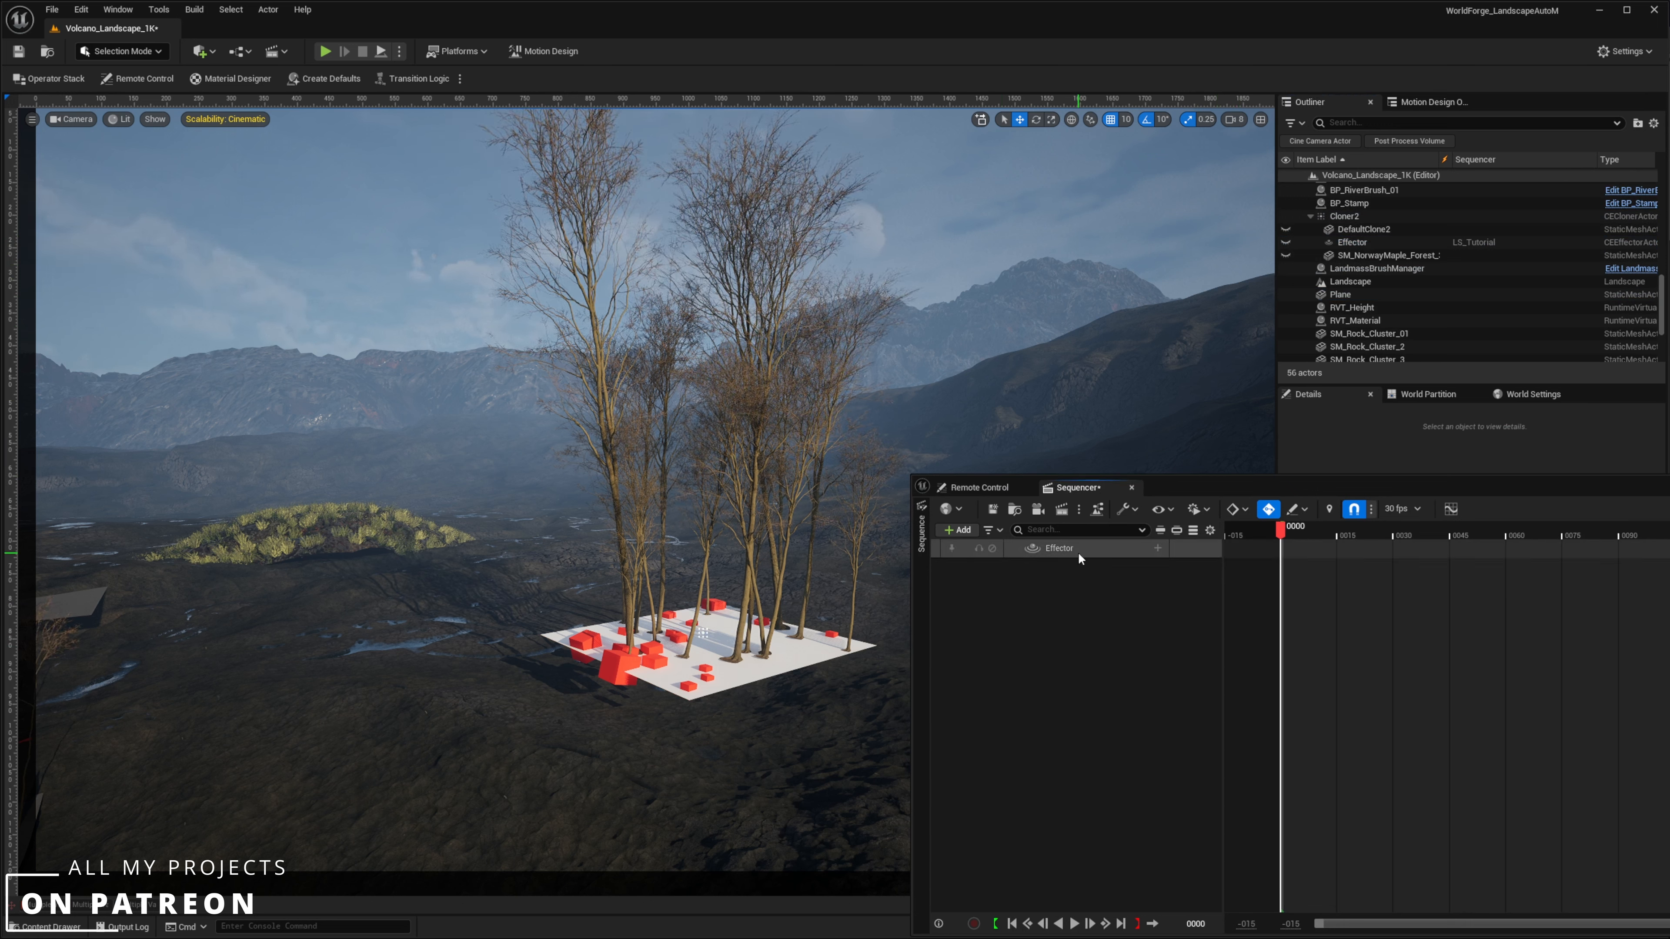
click(1077, 553)
key(Delete)
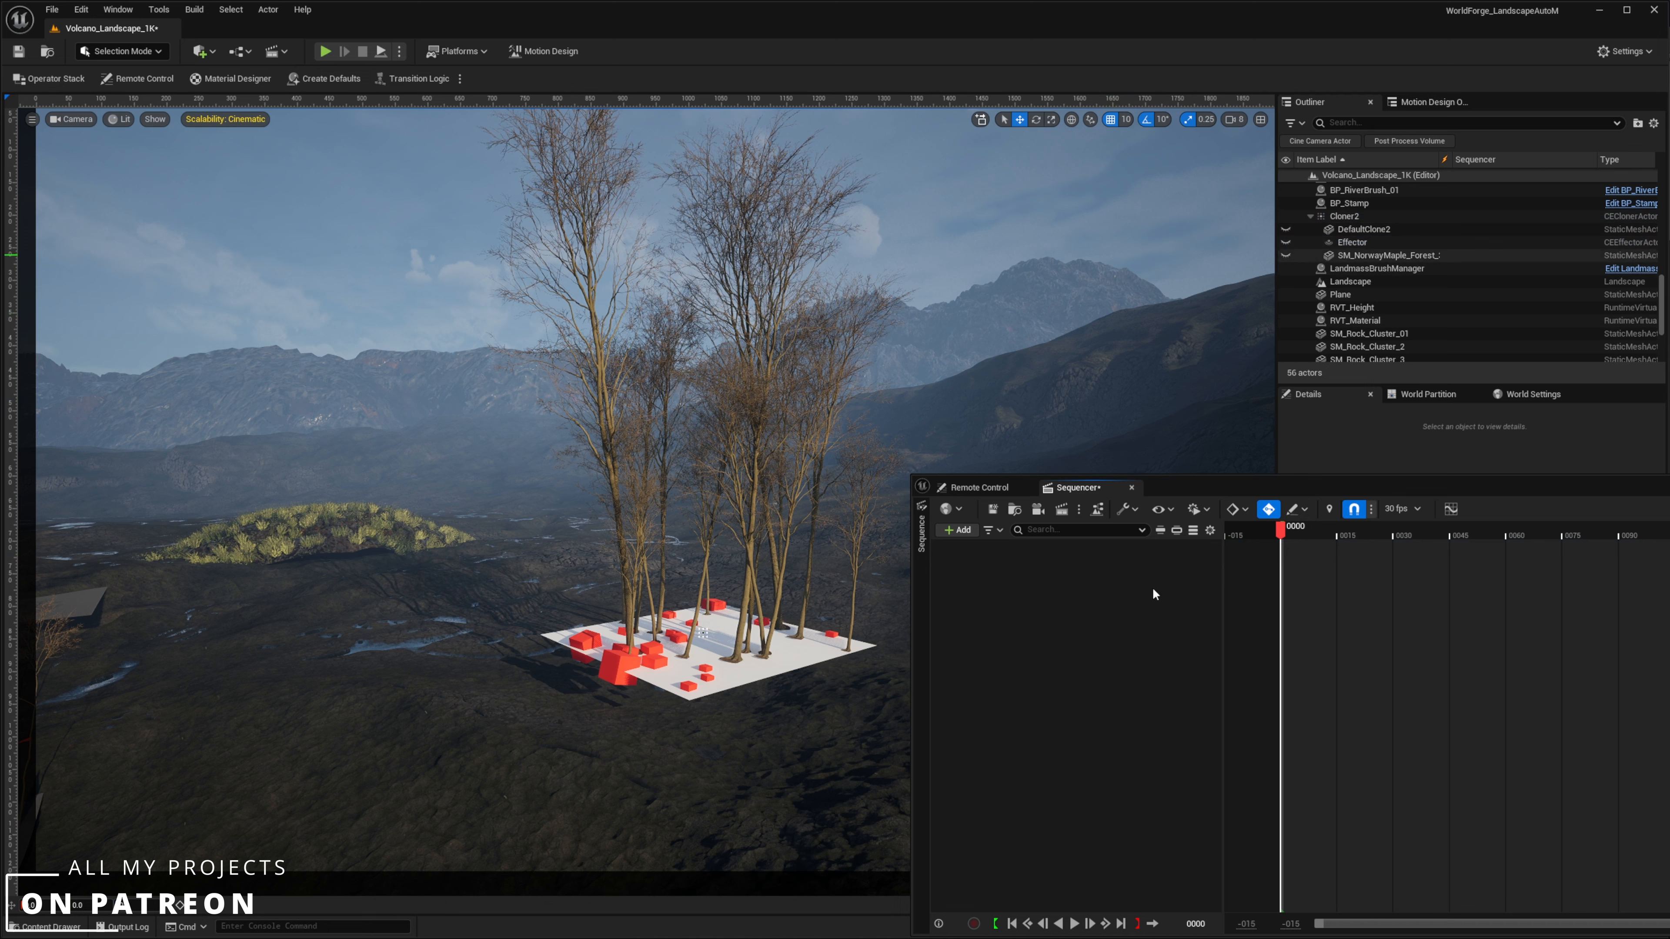
Select Cloner2's Effector and add a keyframe for its Offset mode Scale at frame 0 of the sequence.
click(1376, 243)
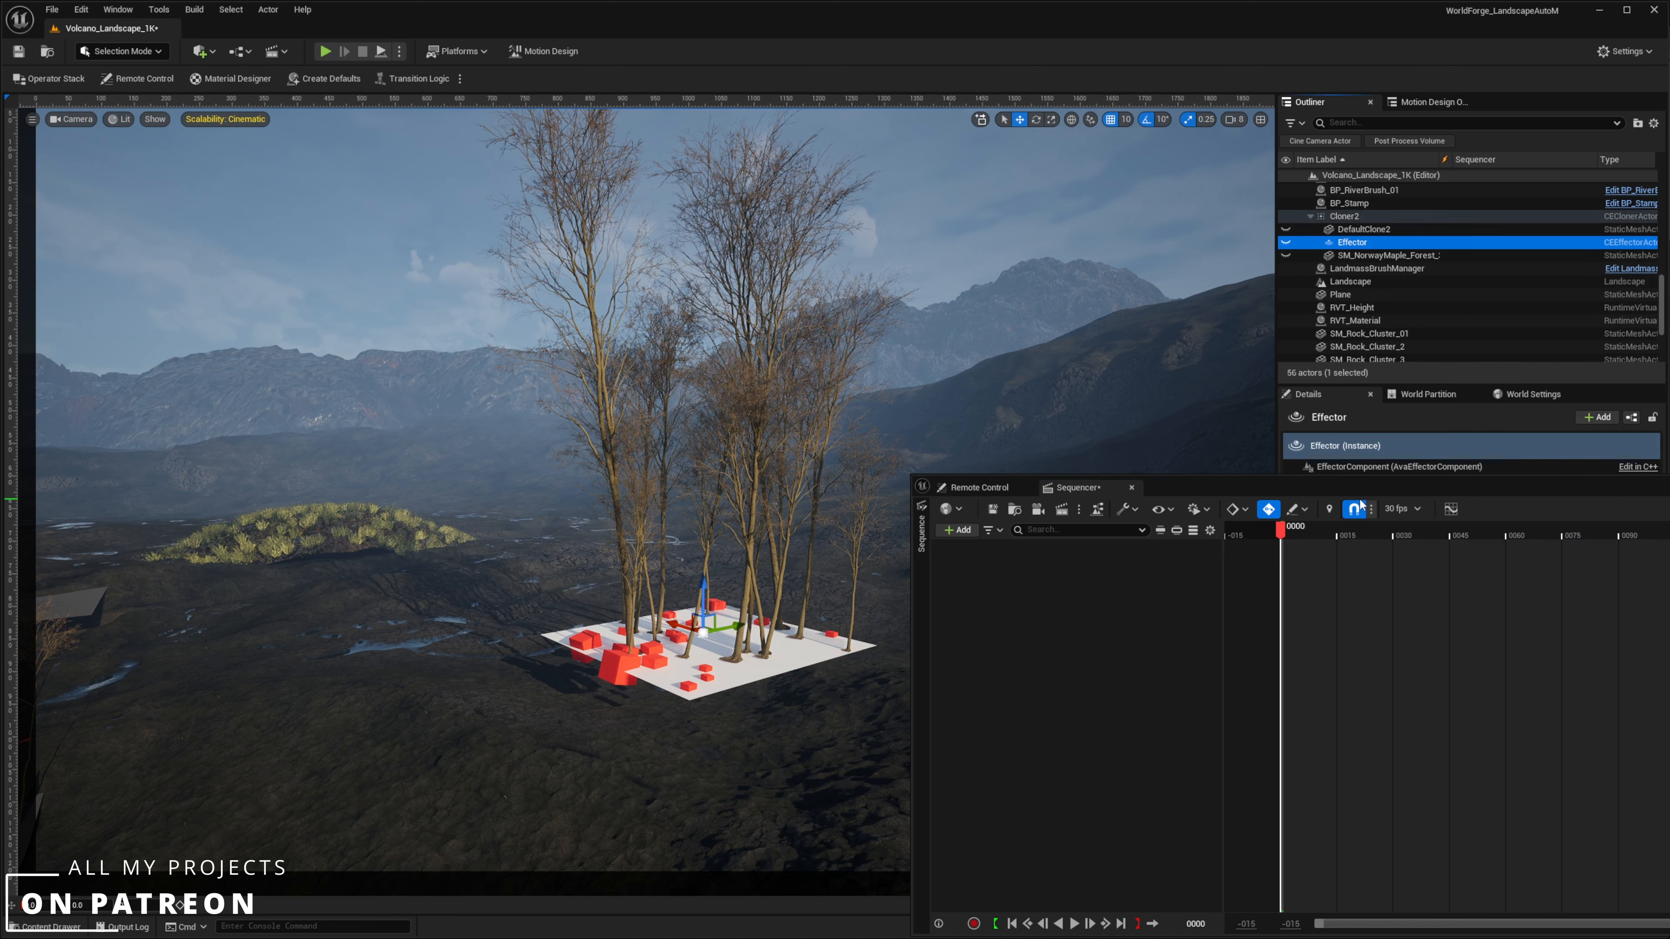
drag(1344, 489, 400, 697)
scroll(1529, 752, down, 1)
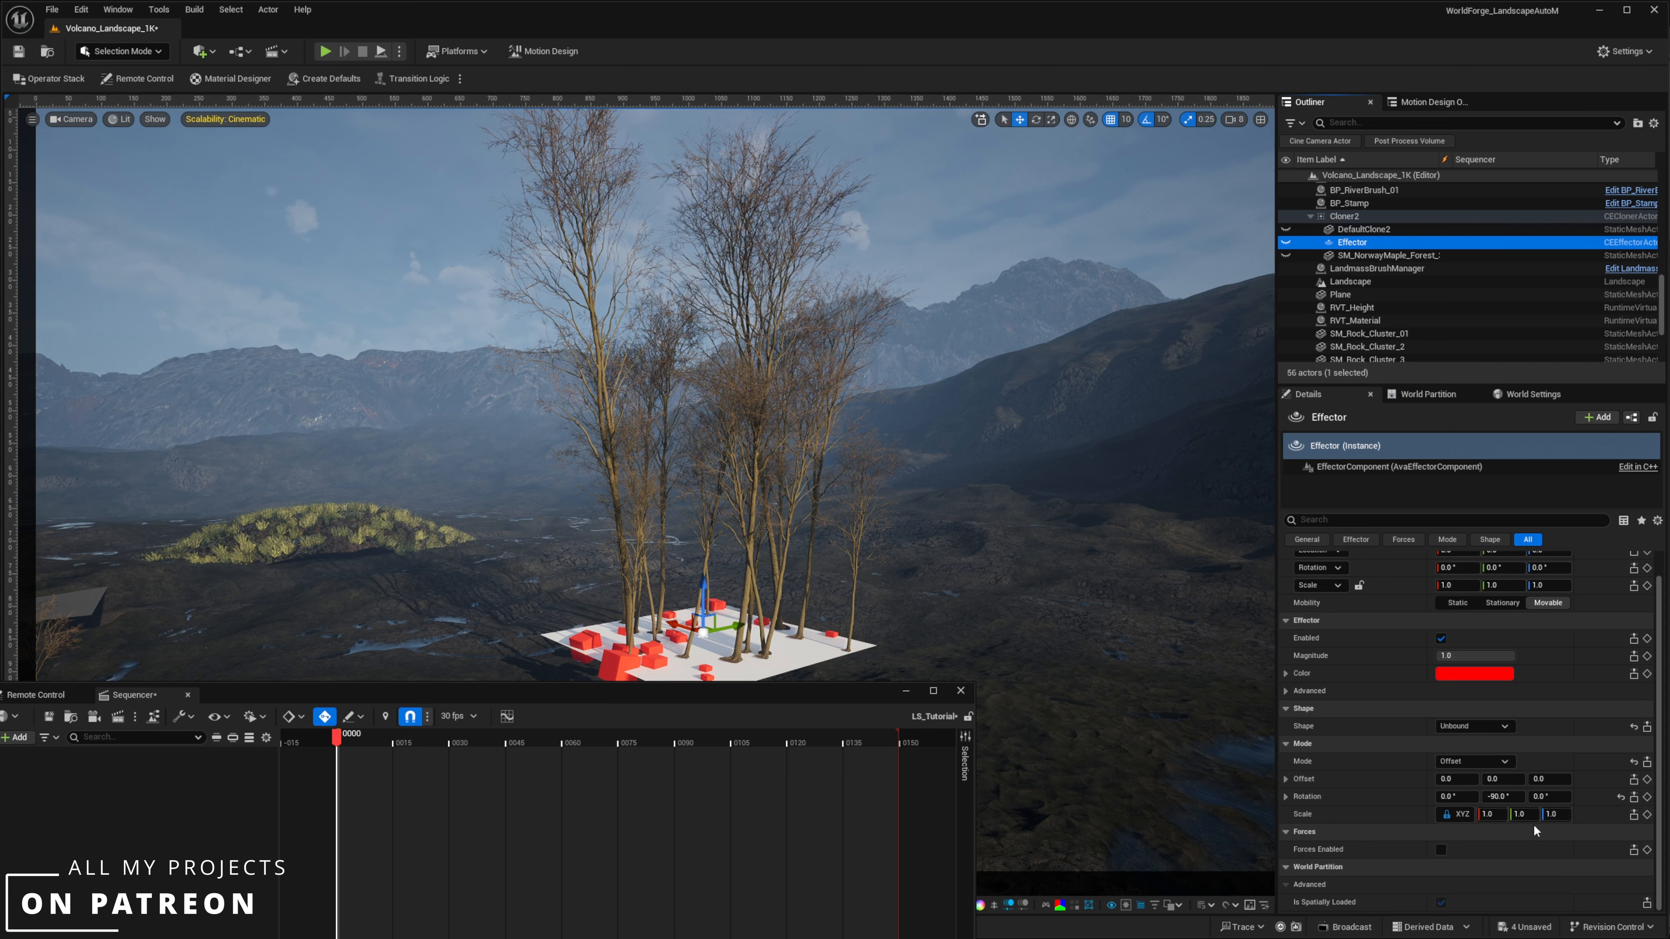
click(1647, 814)
drag(667, 693, 948, 672)
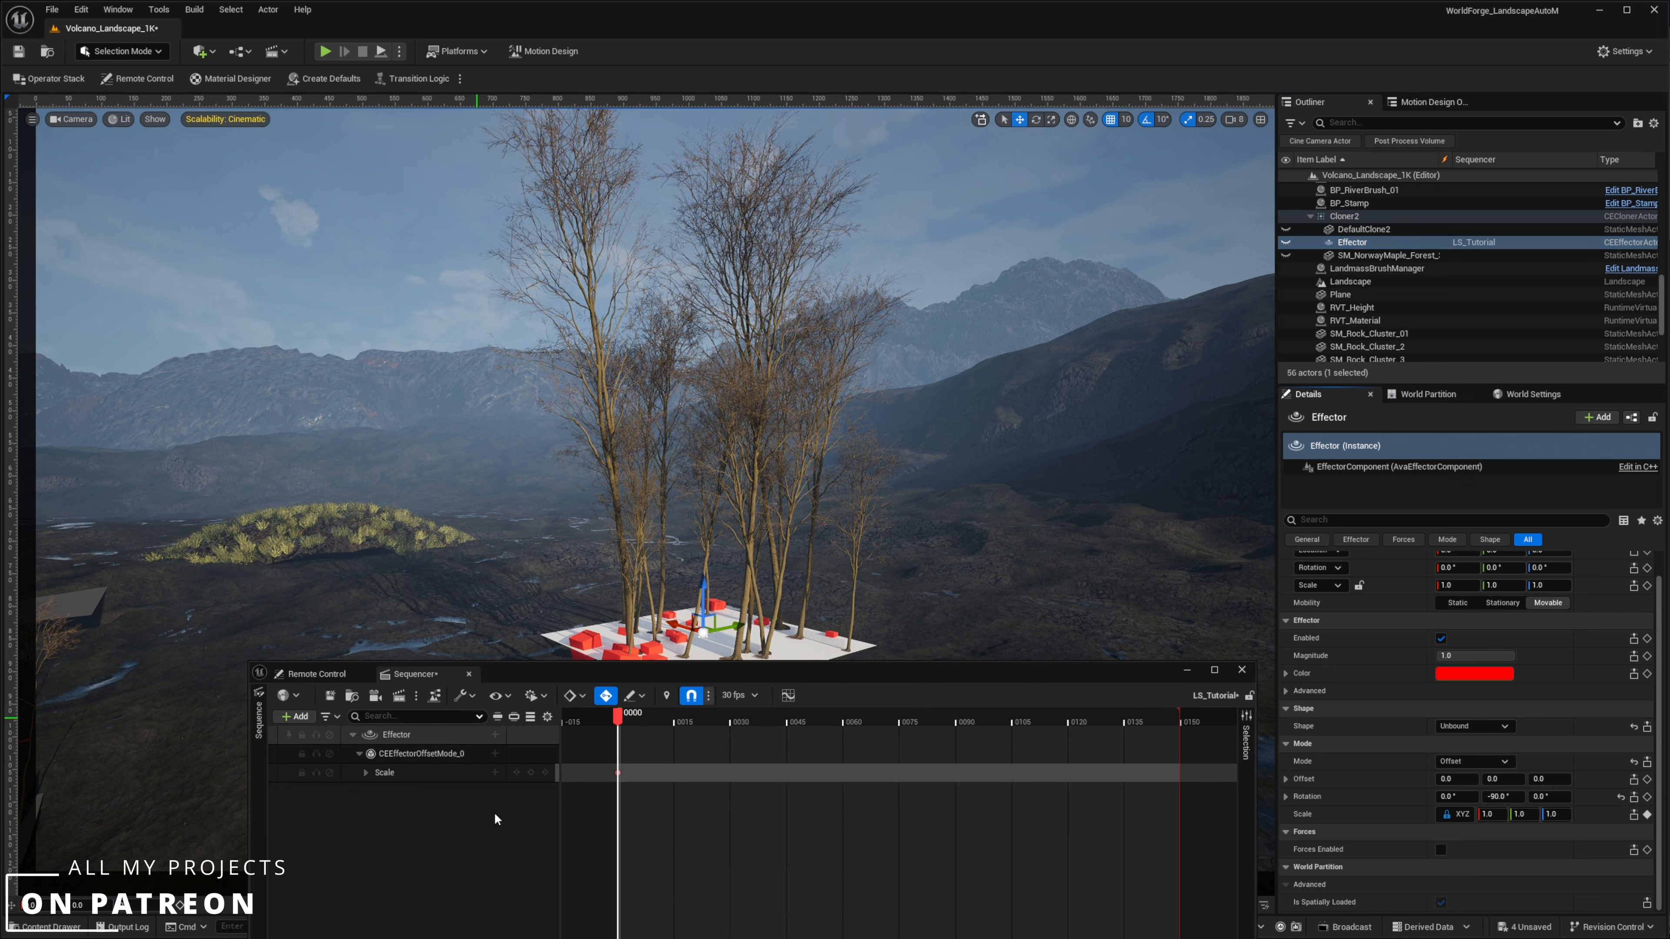
Expand the Effector's Scale track and set its X, Y and Z keys at frame 0 to 0.
click(366, 773)
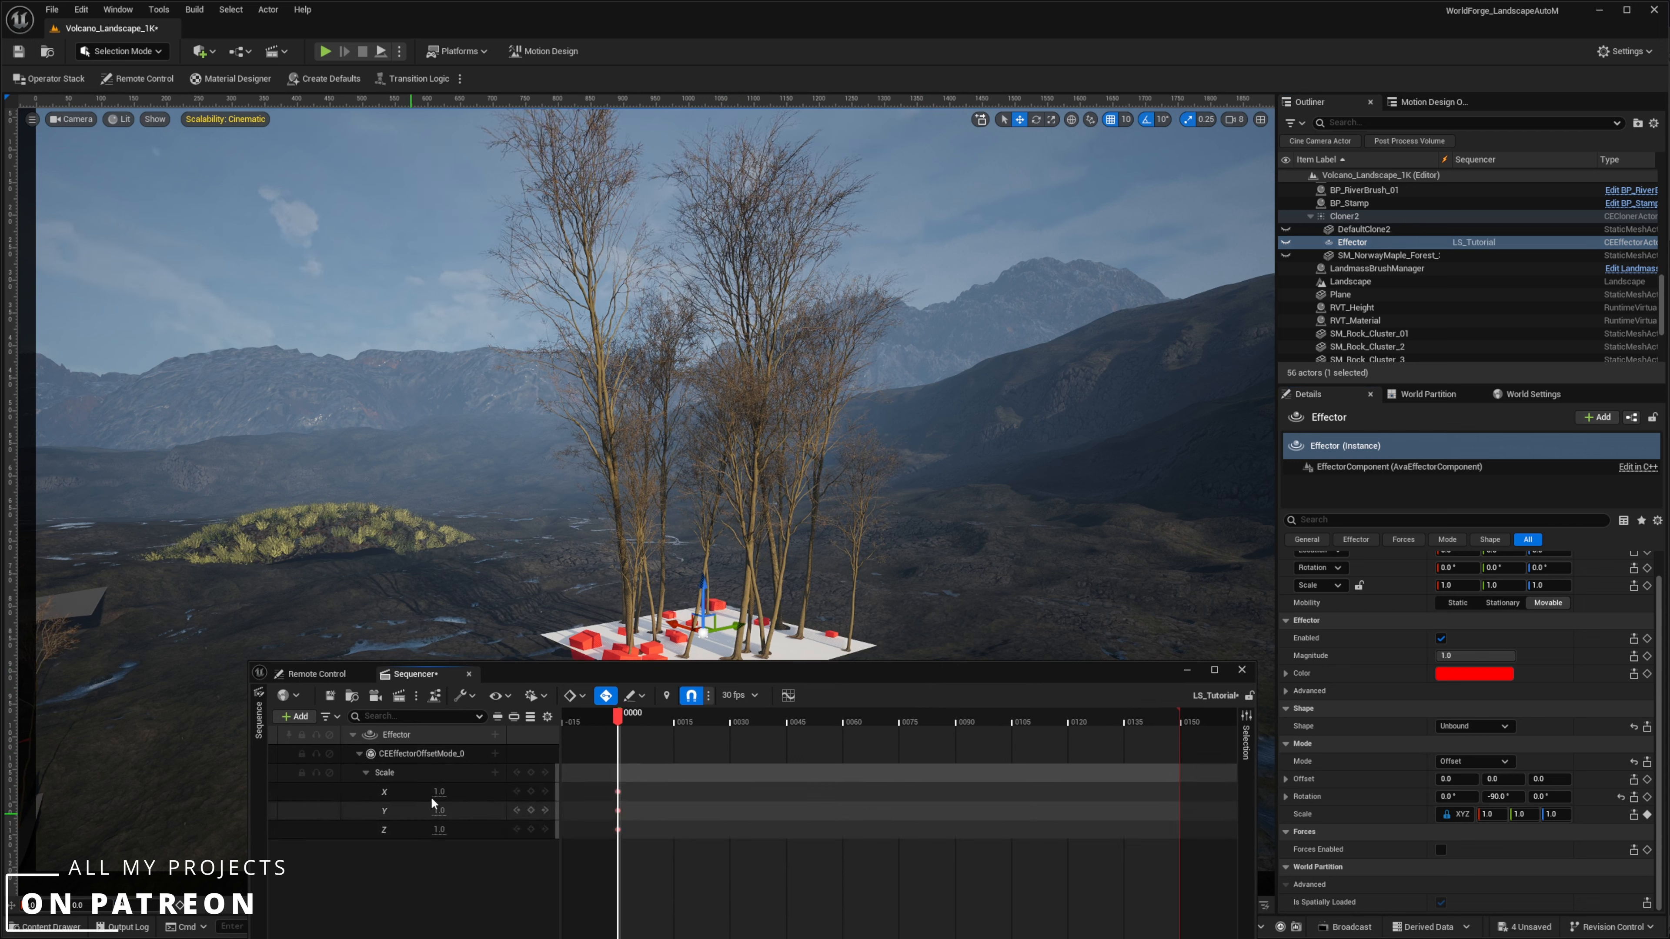
text(0)
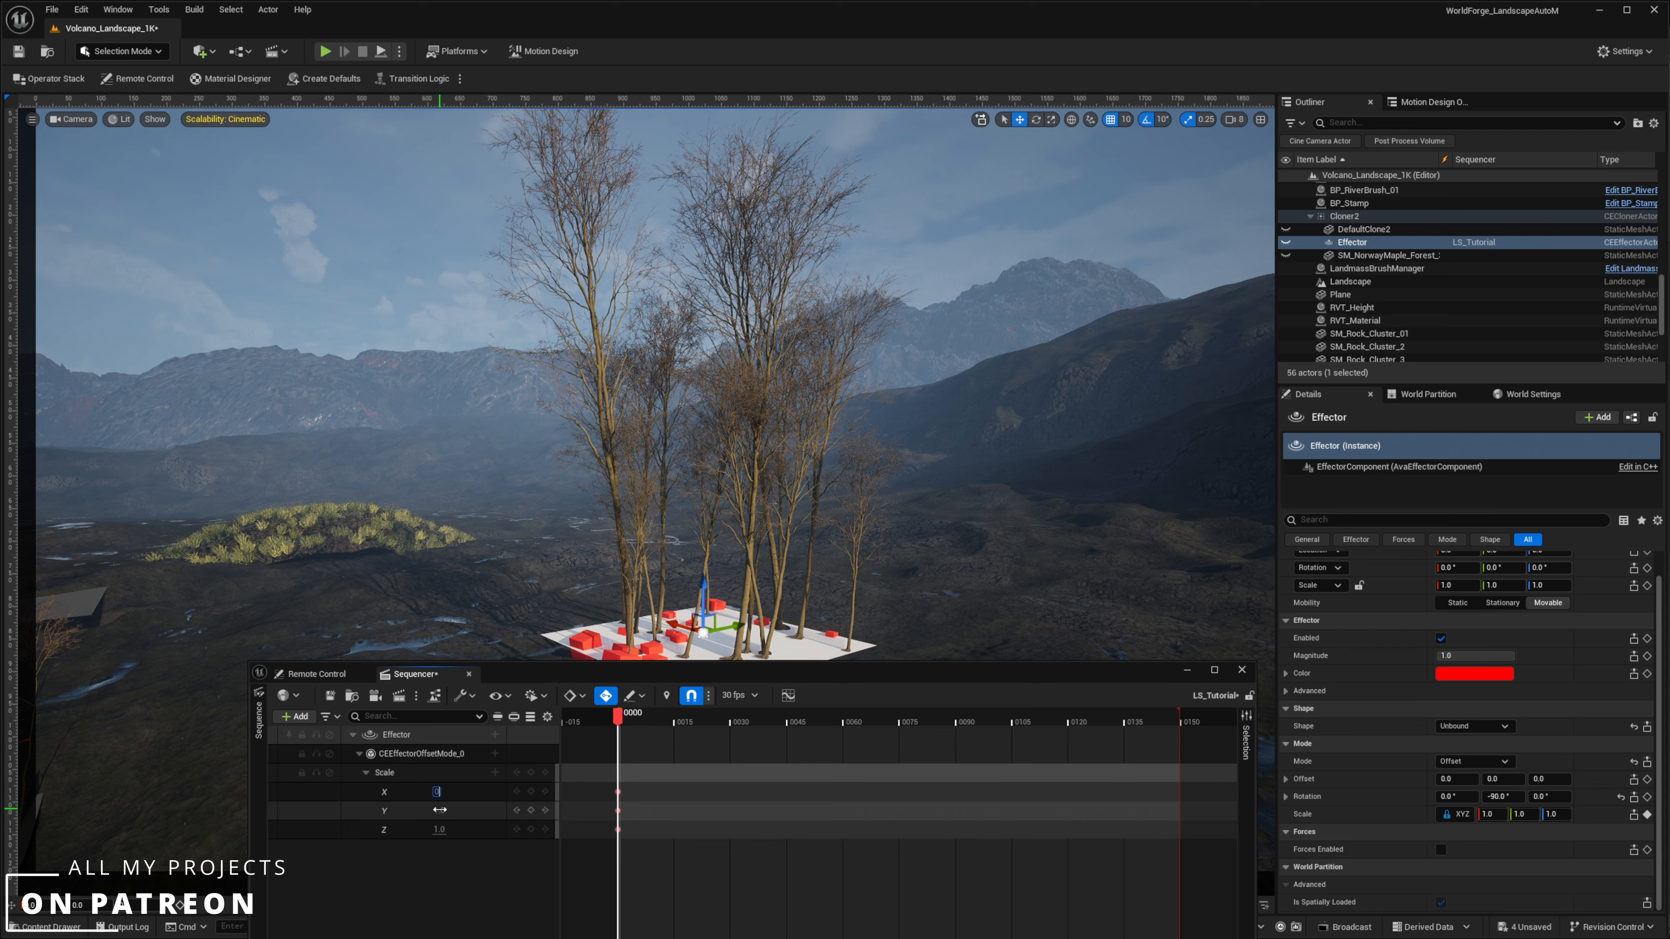
key(Return)
key(Return)
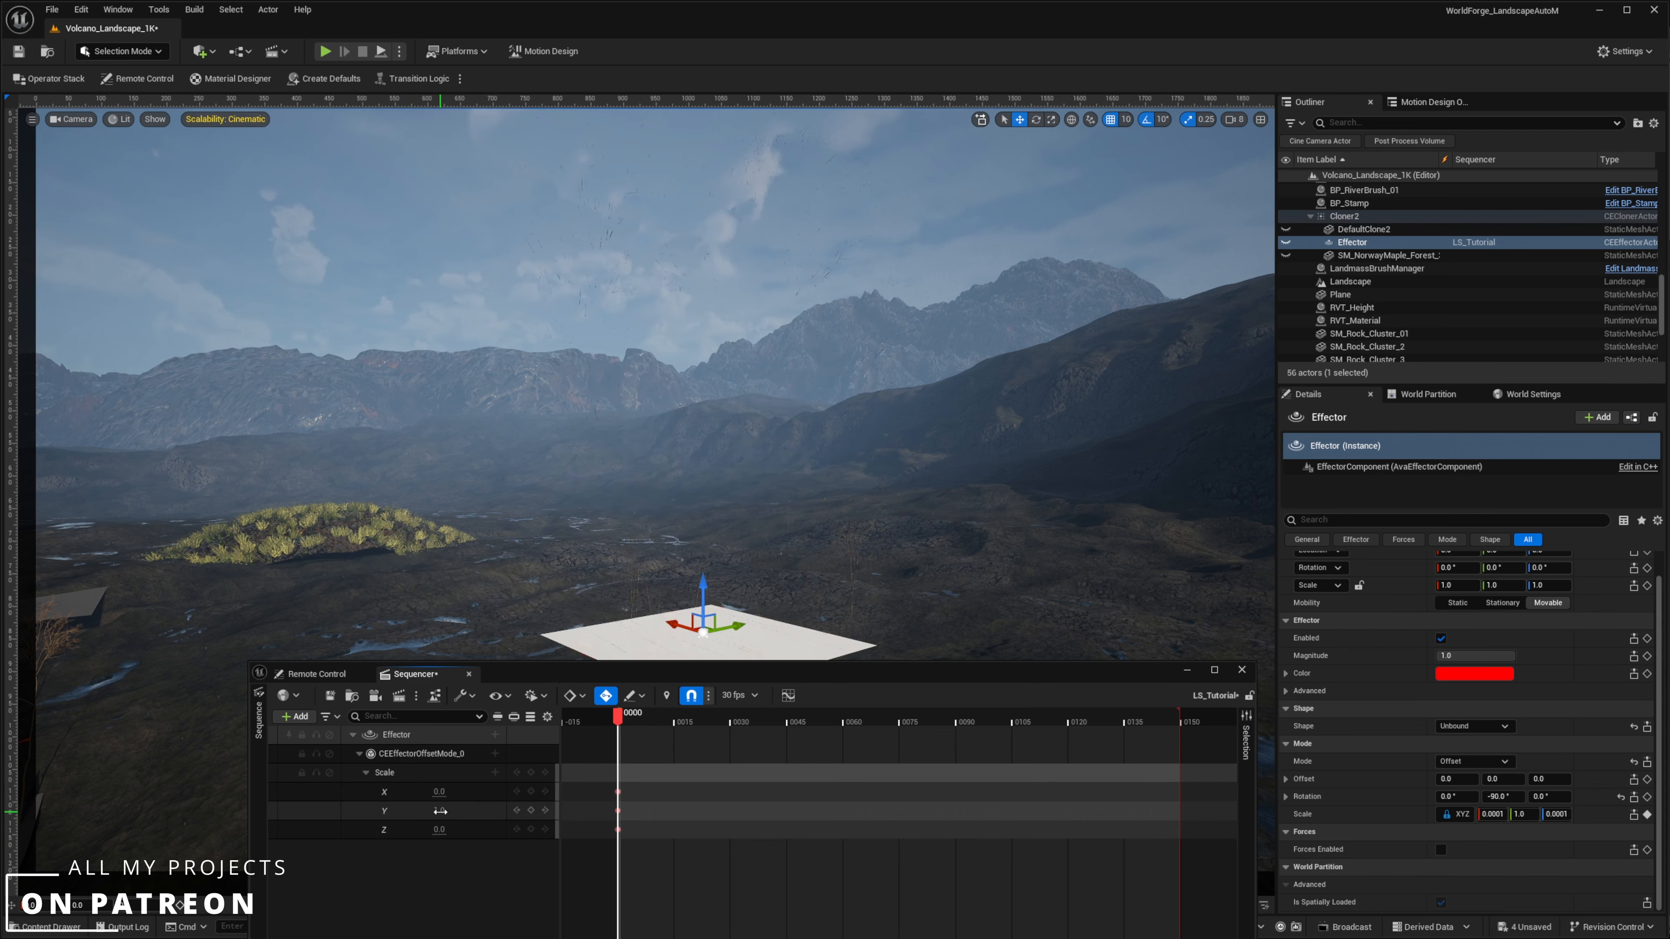
text(0)
key(Return)
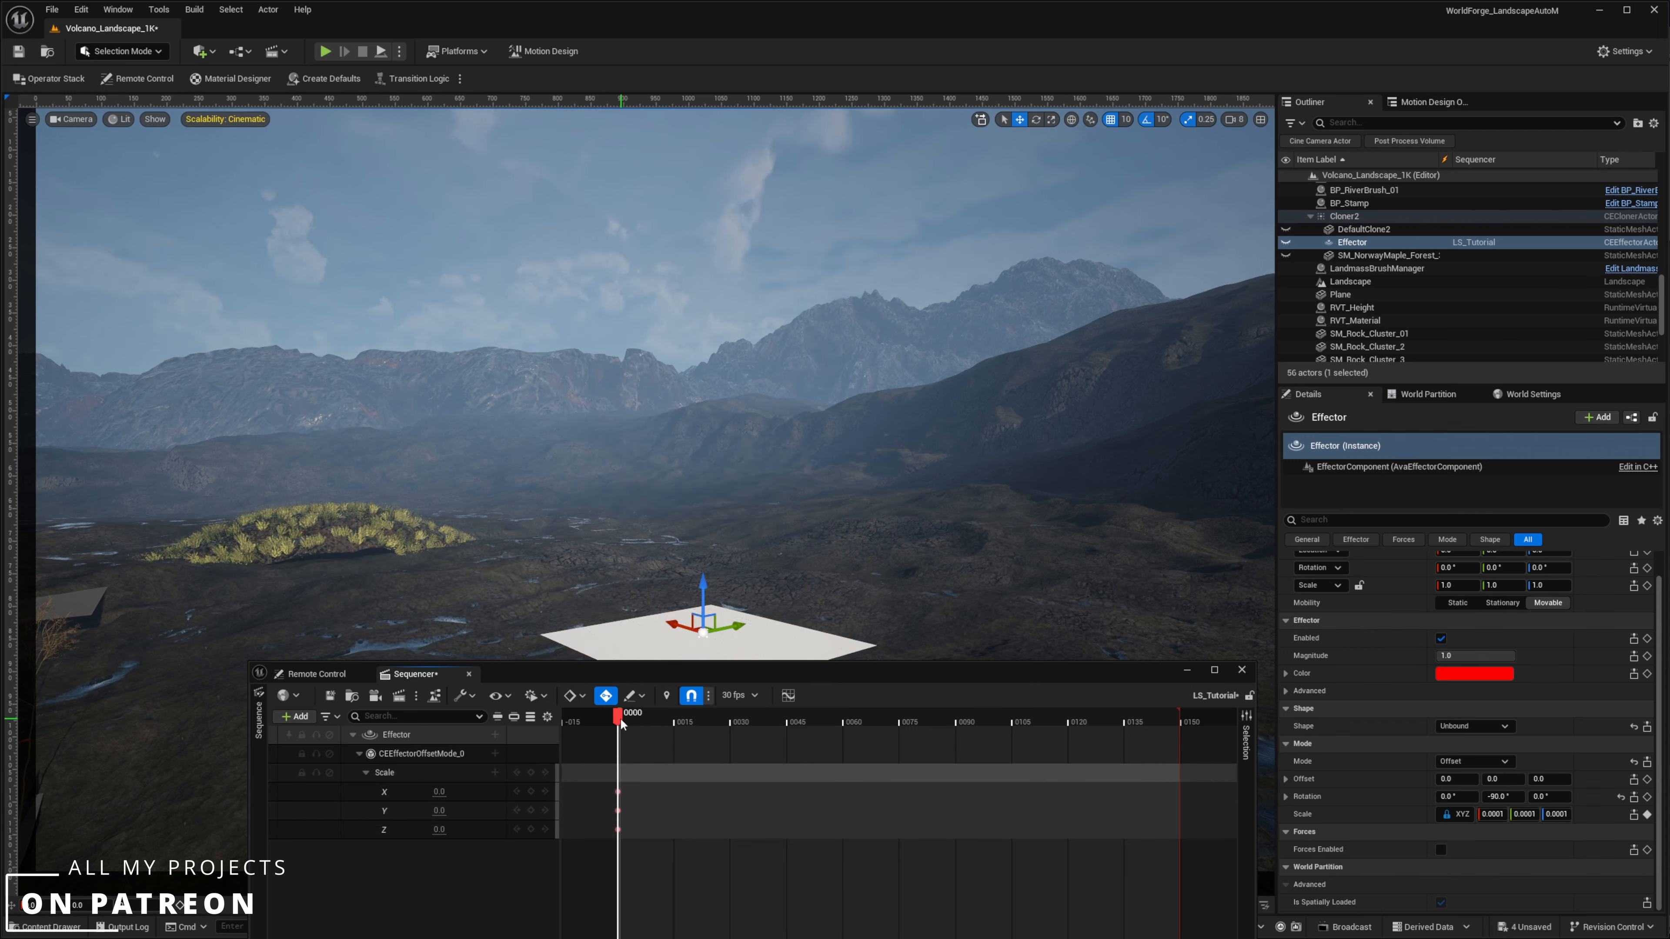
Key the Effector's X, Y and Z scale at 1 on frame 54.
drag(620, 717, 819, 741)
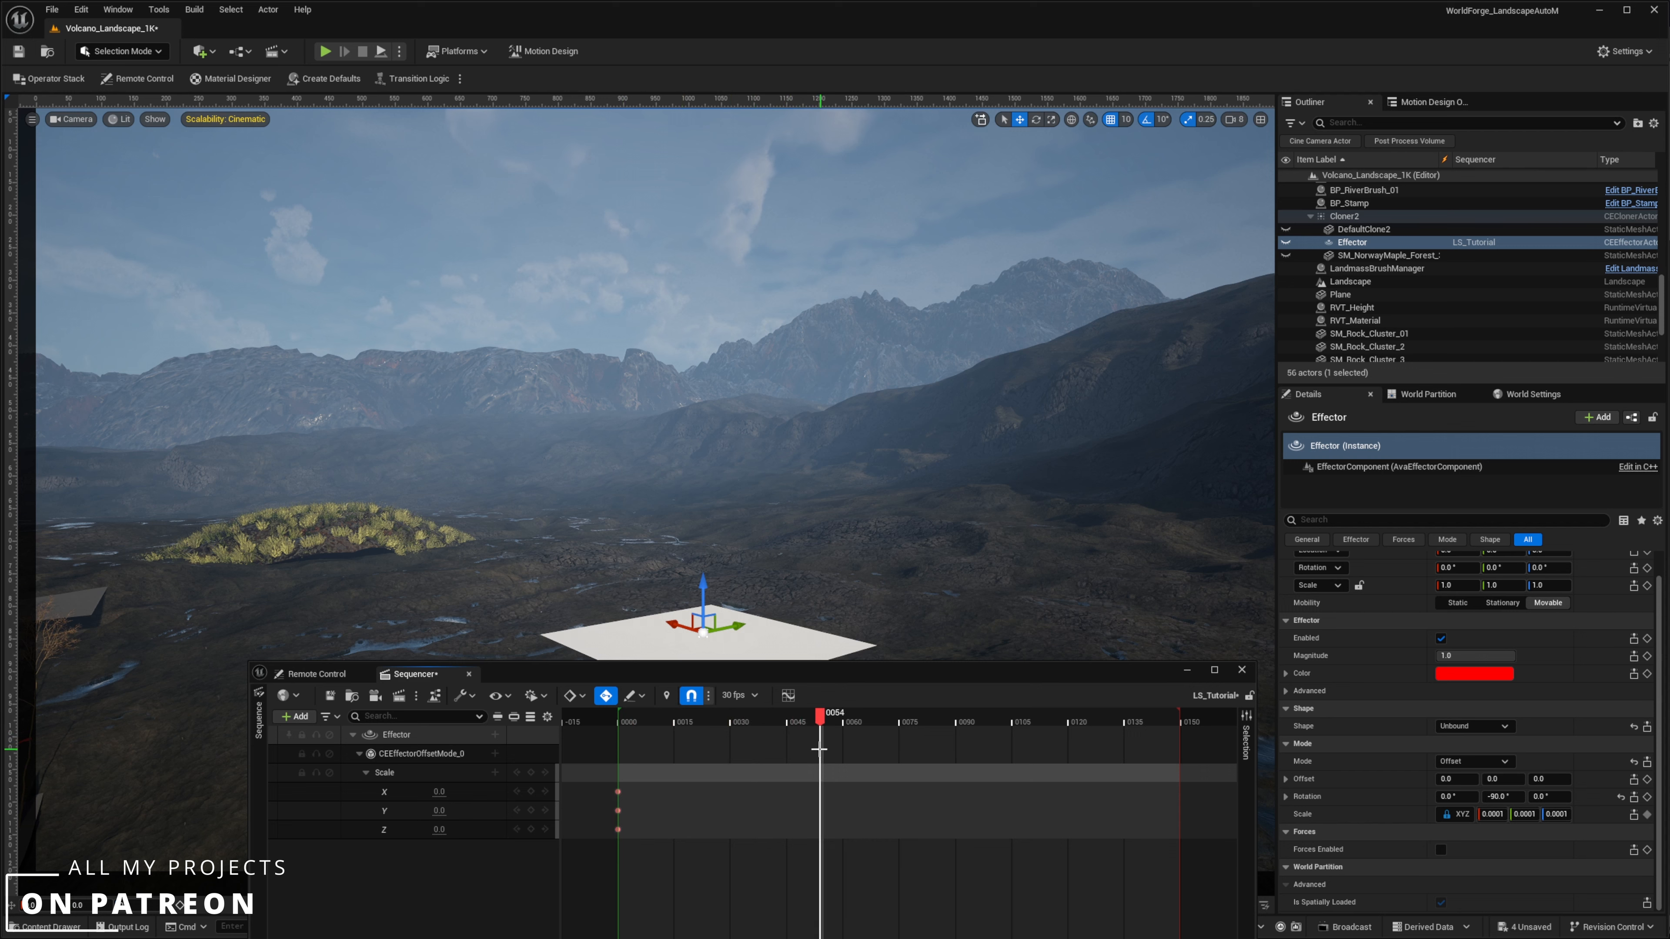
click(439, 792)
text(1)
key(Return)
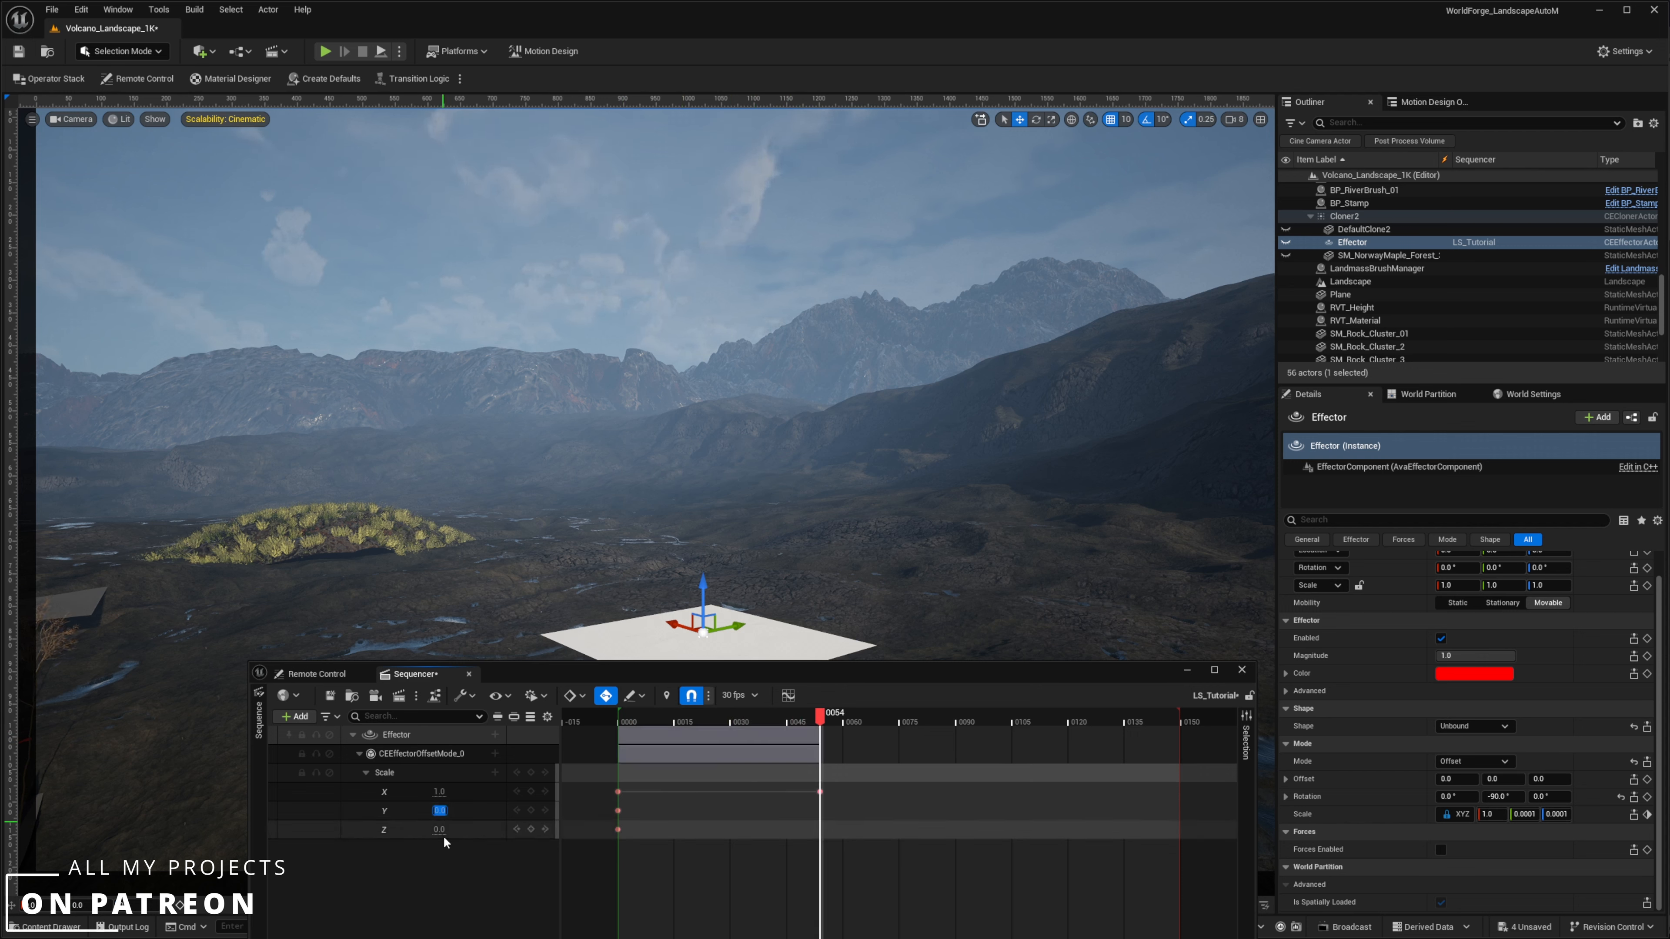
text(1)
key(Return)
click(439, 829)
text(1)
key(Return)
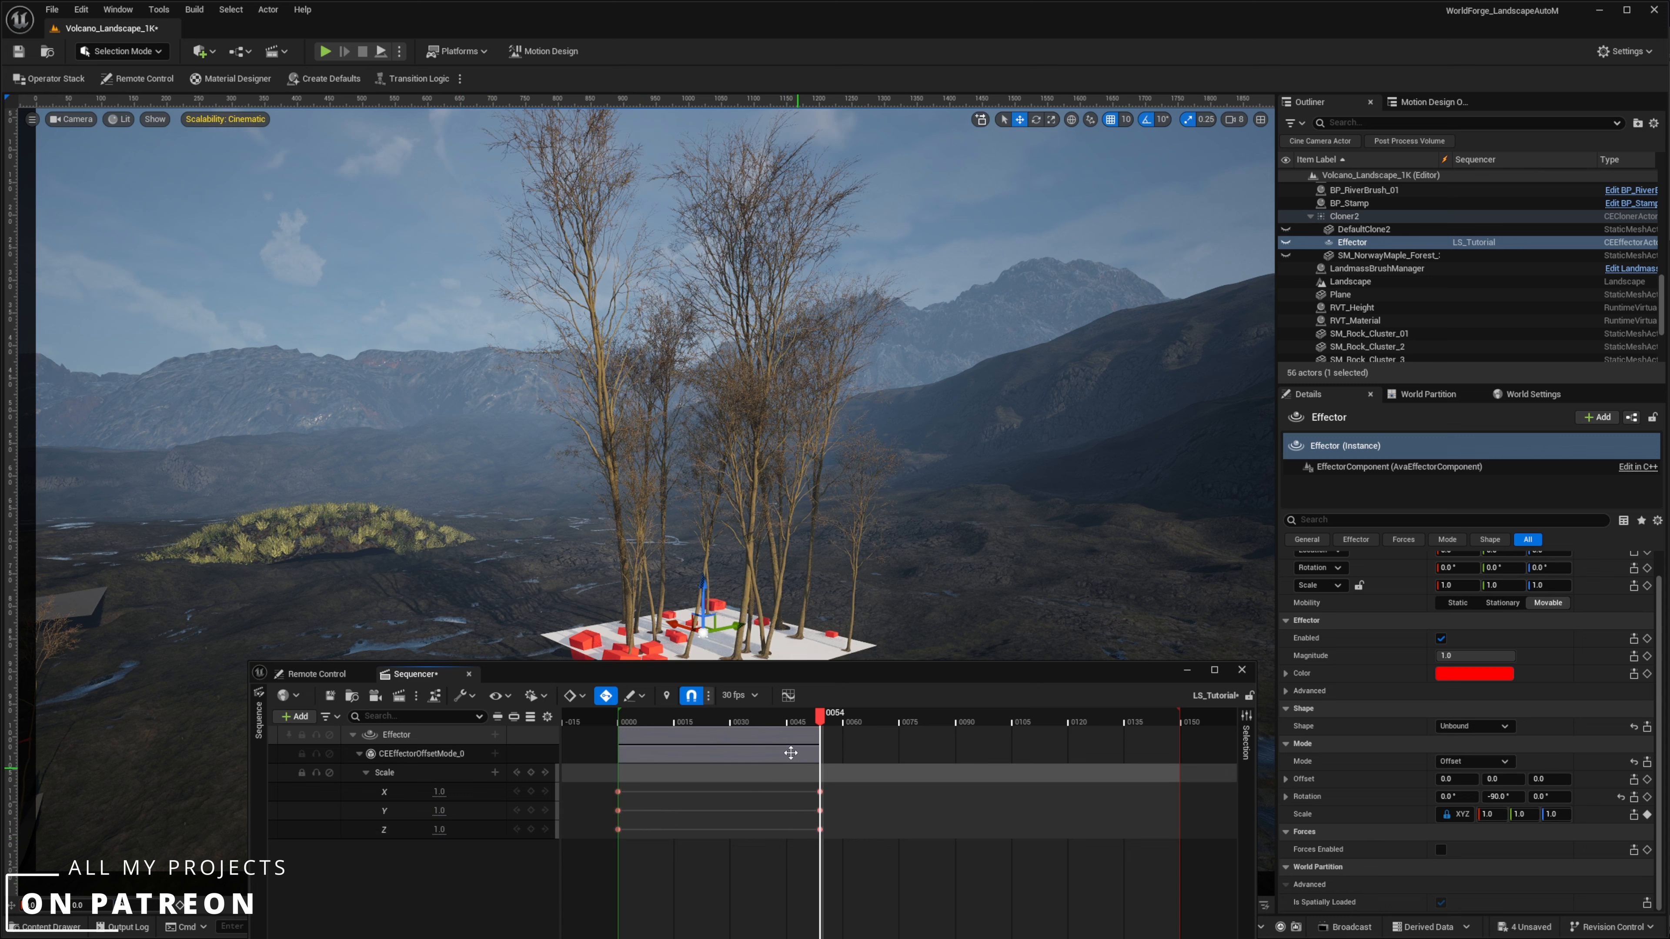
Play and scrub the sequence to preview the trees' growth animation.
click(654, 712)
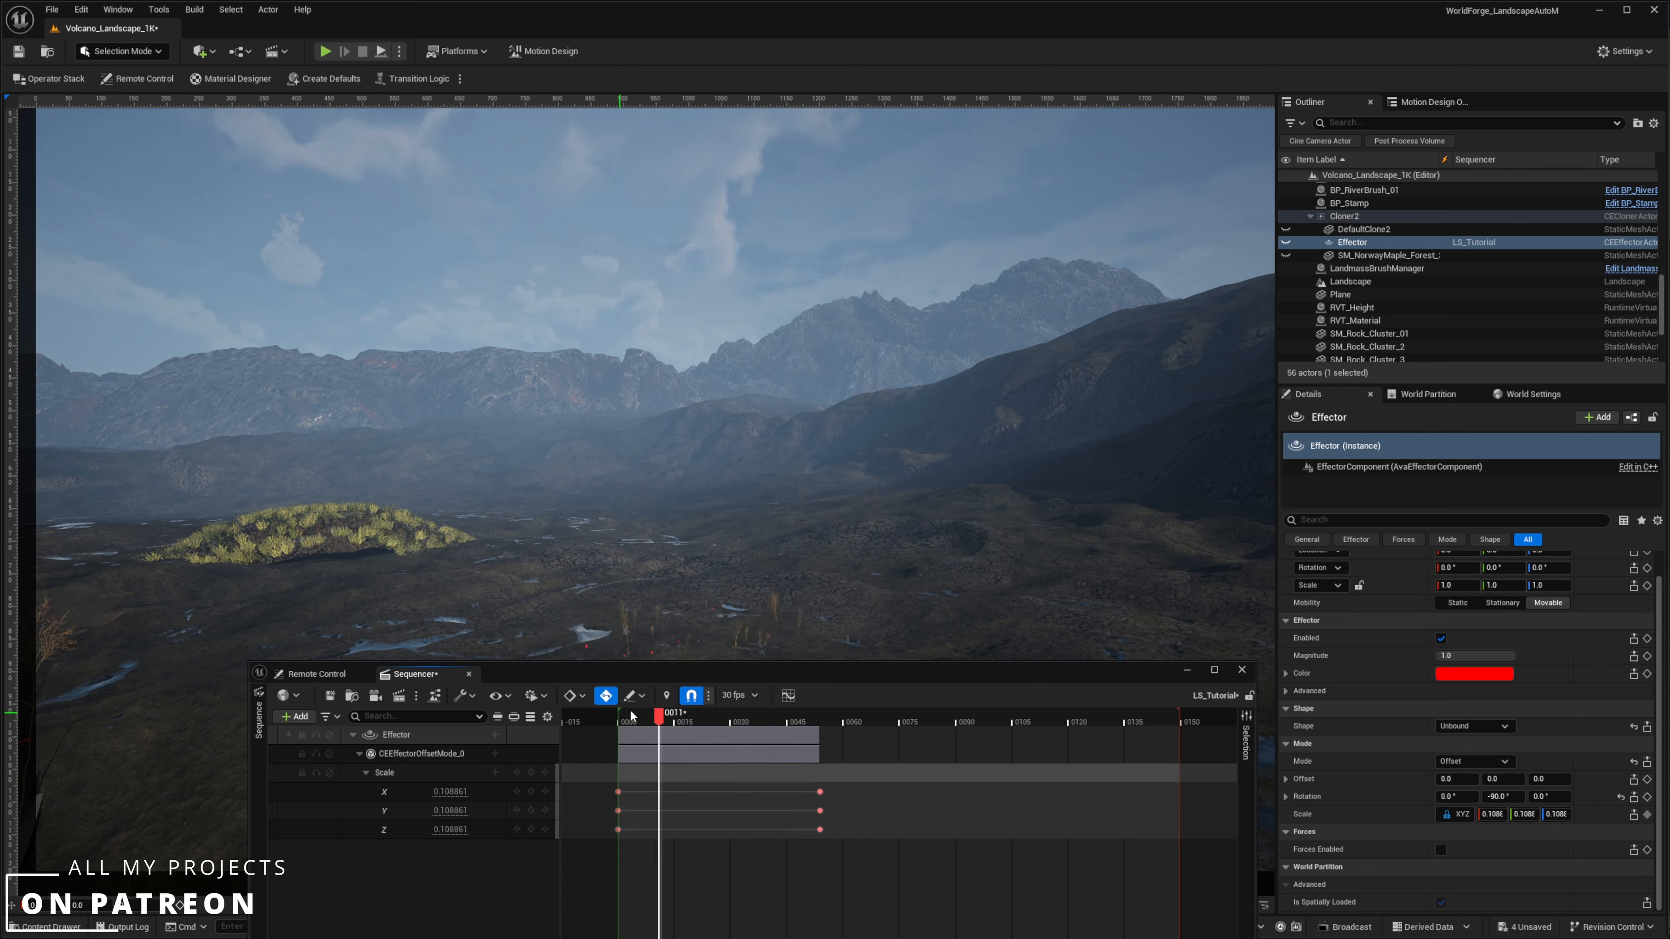
key(space)
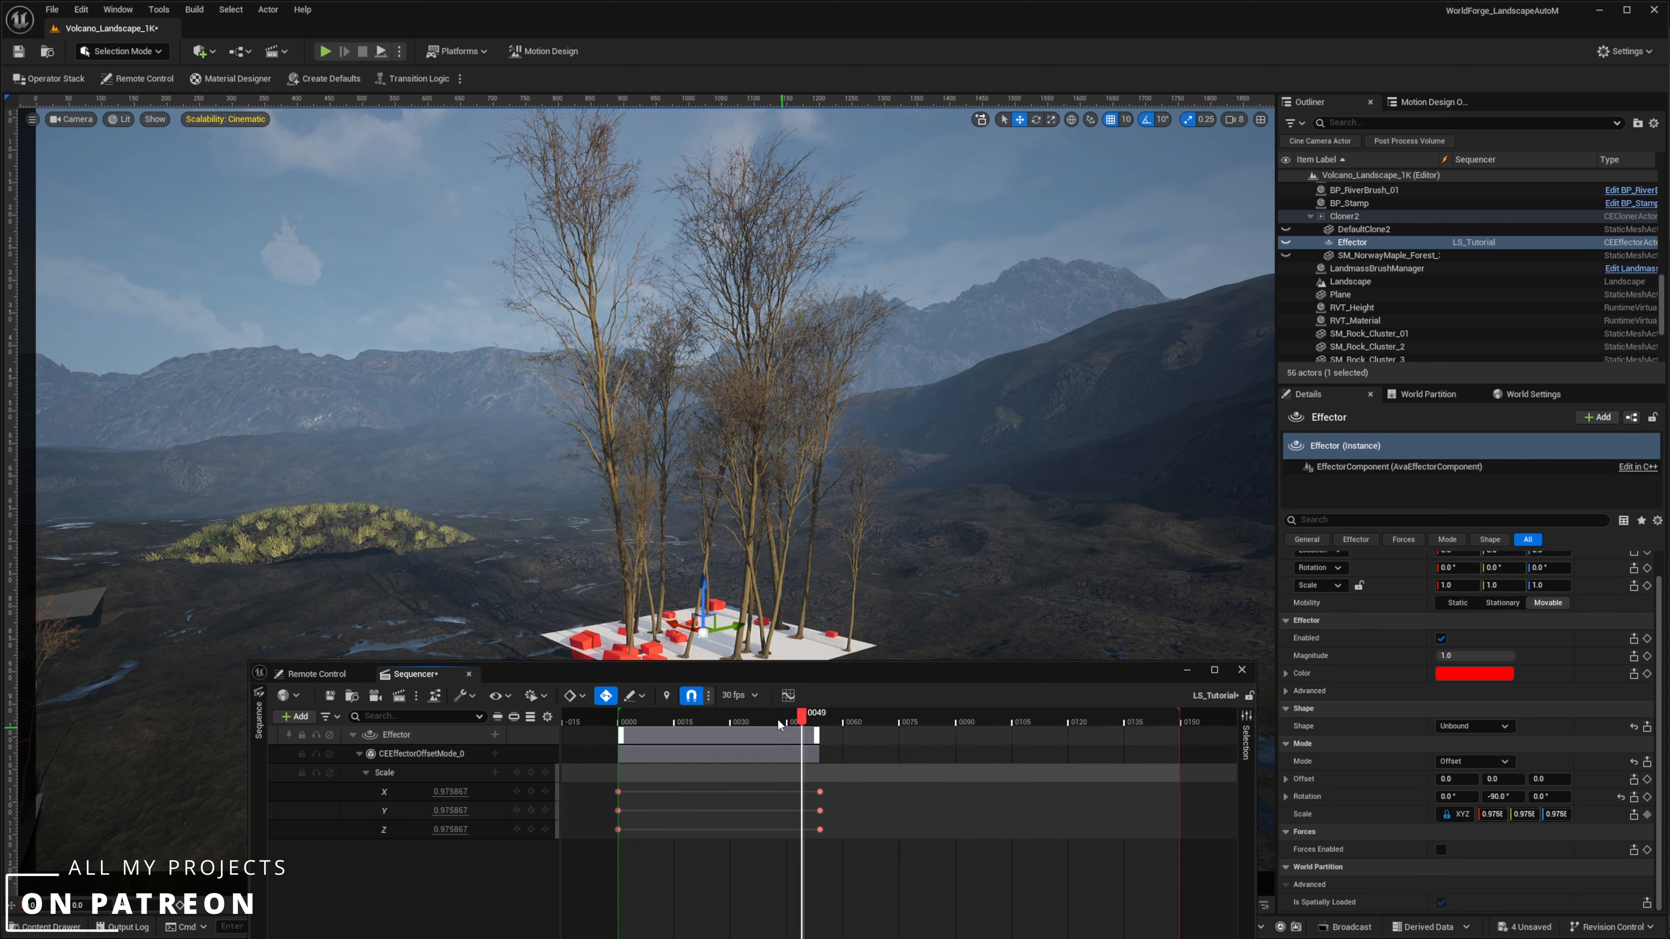
drag(777, 718, 715, 795)
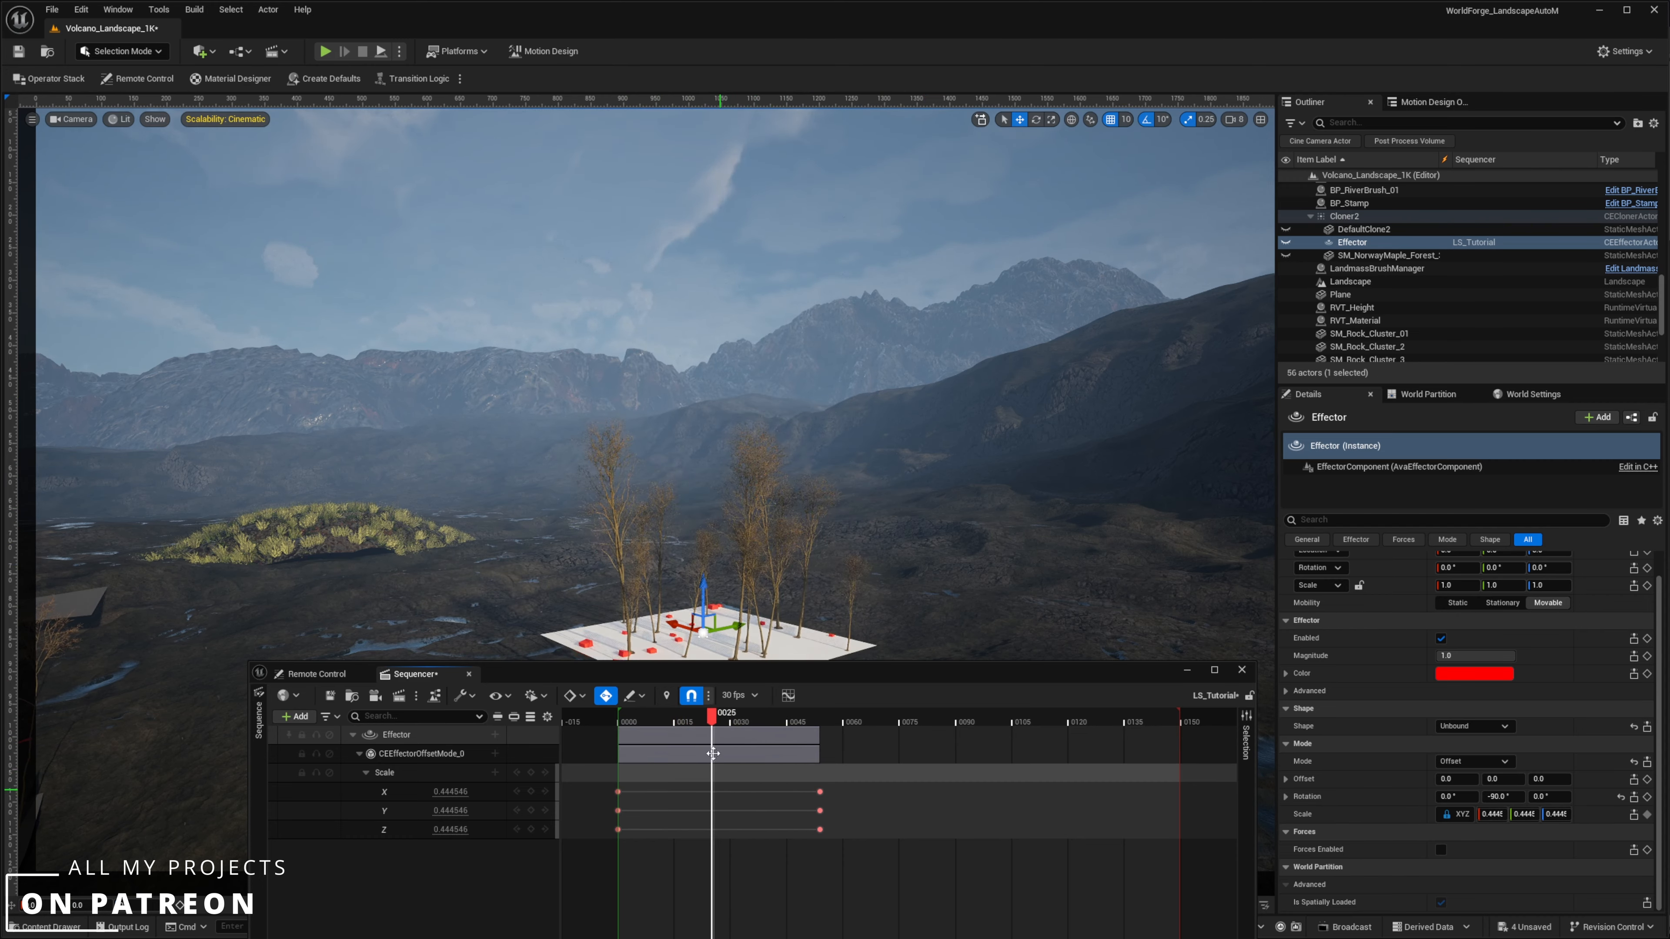
mouse_move(652, 713)
mouse_down()
mouse_move(626, 717)
mouse_move(782, 717)
mouse_move(640, 716)
mouse_up()
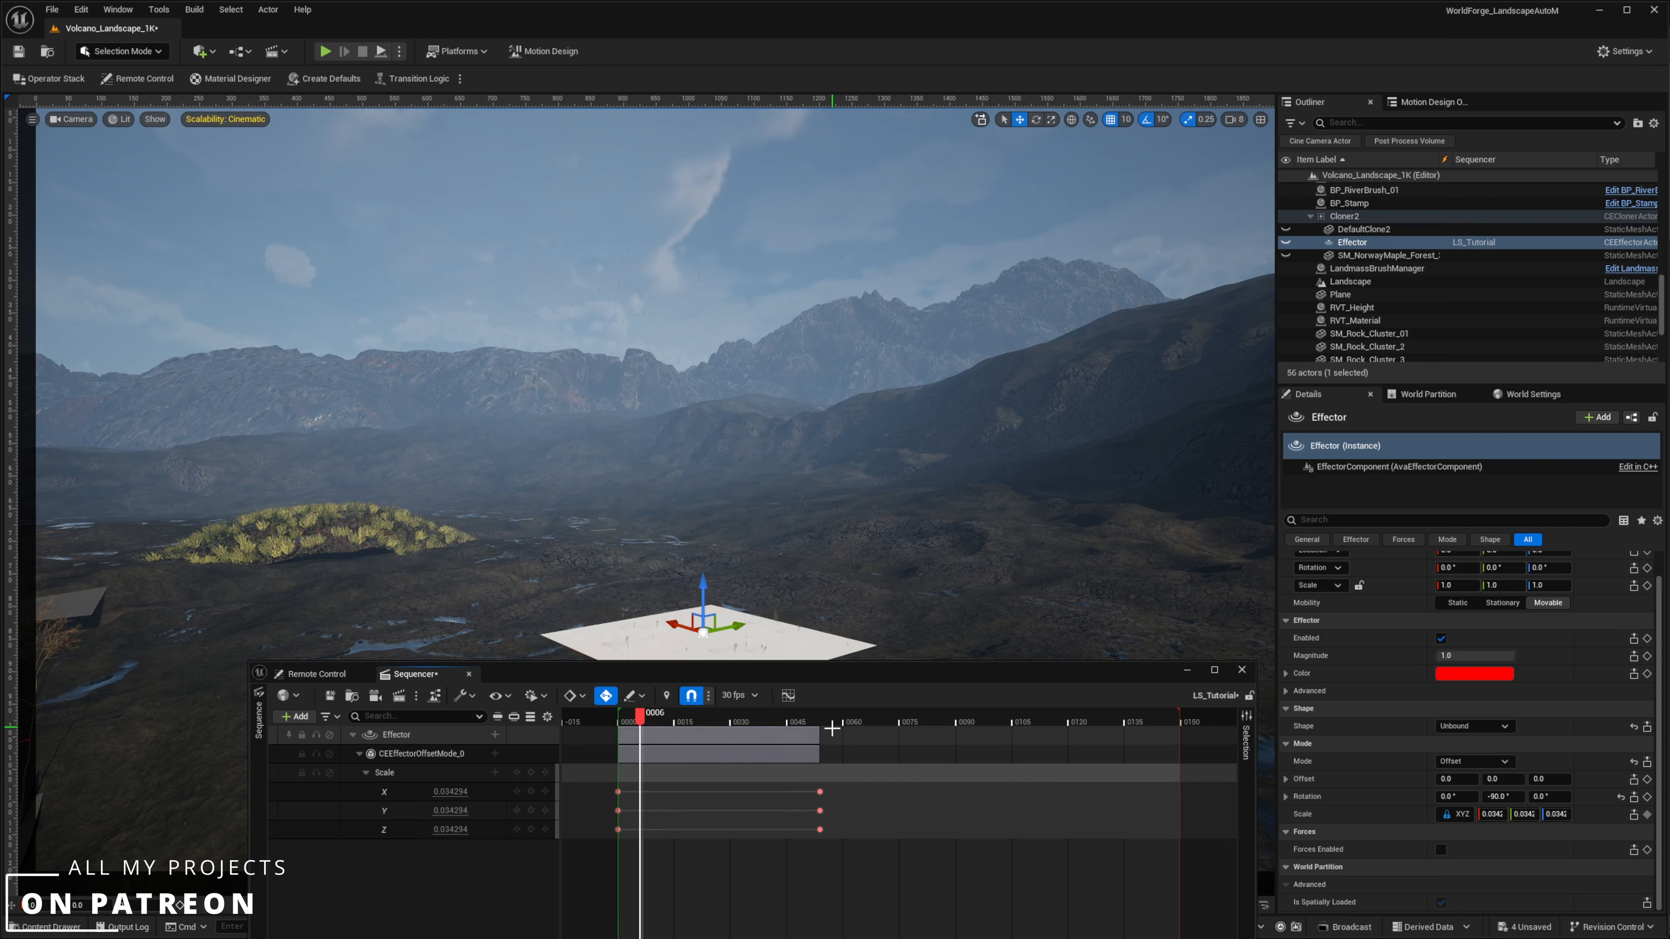
Lengthen the growth animation by stretching the Effector's section and end keys to about frame 134.
drag(820, 737, 1121, 736)
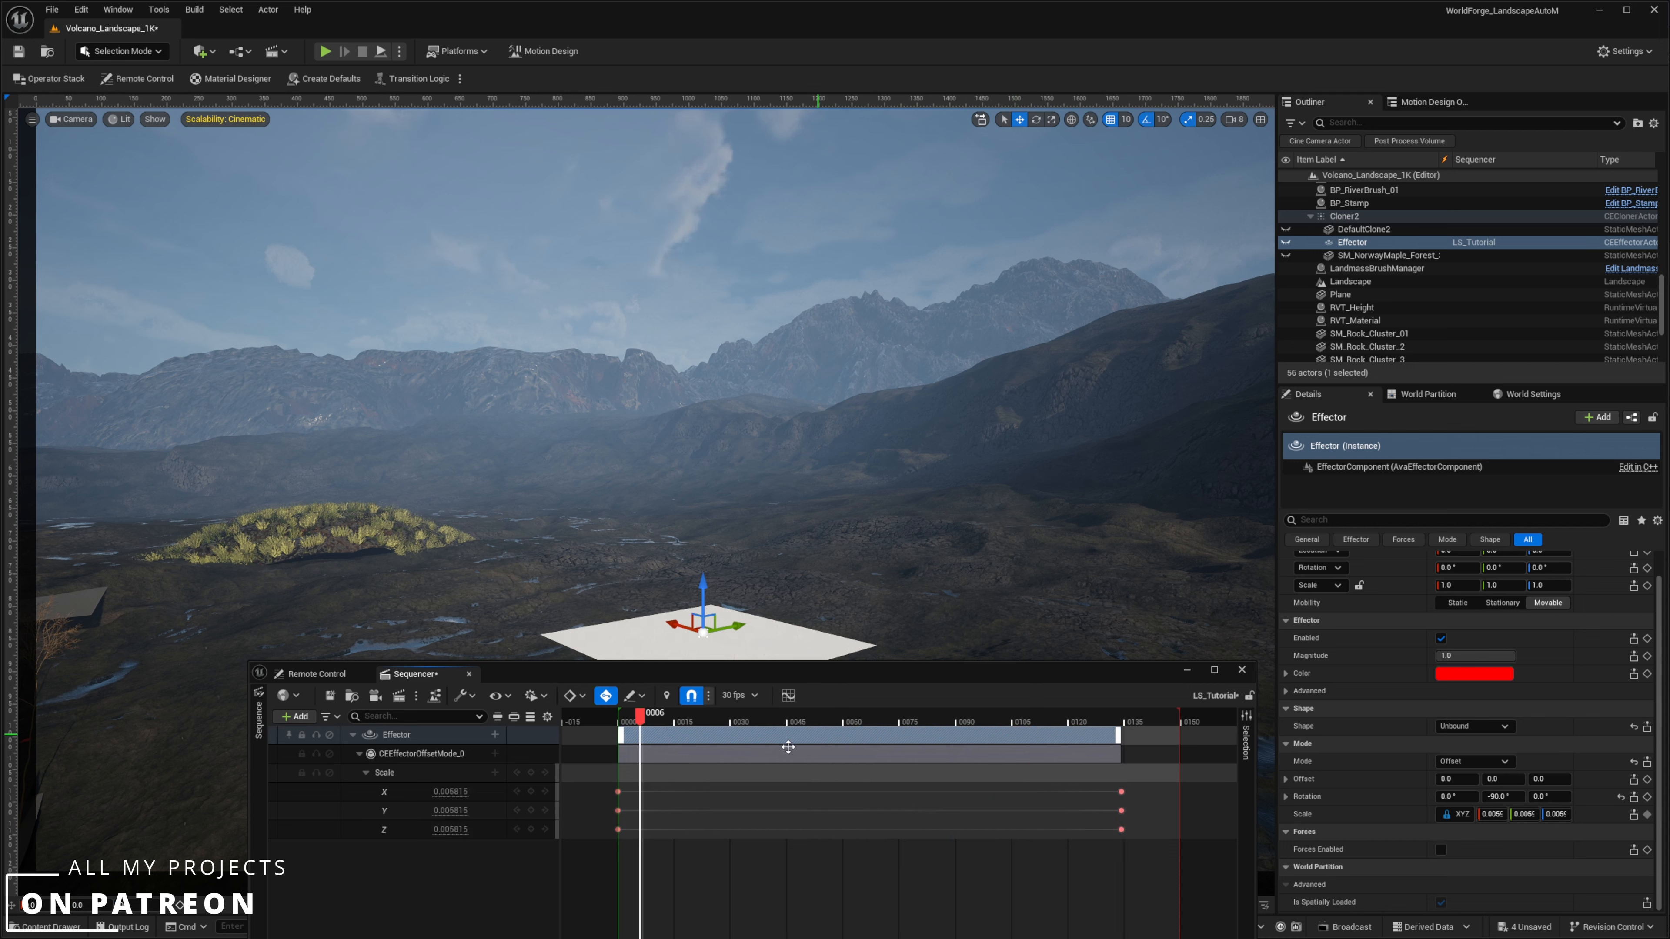
Play the lengthened sequence and scrub back to frame 68 to check the slower tree growth.
key(space)
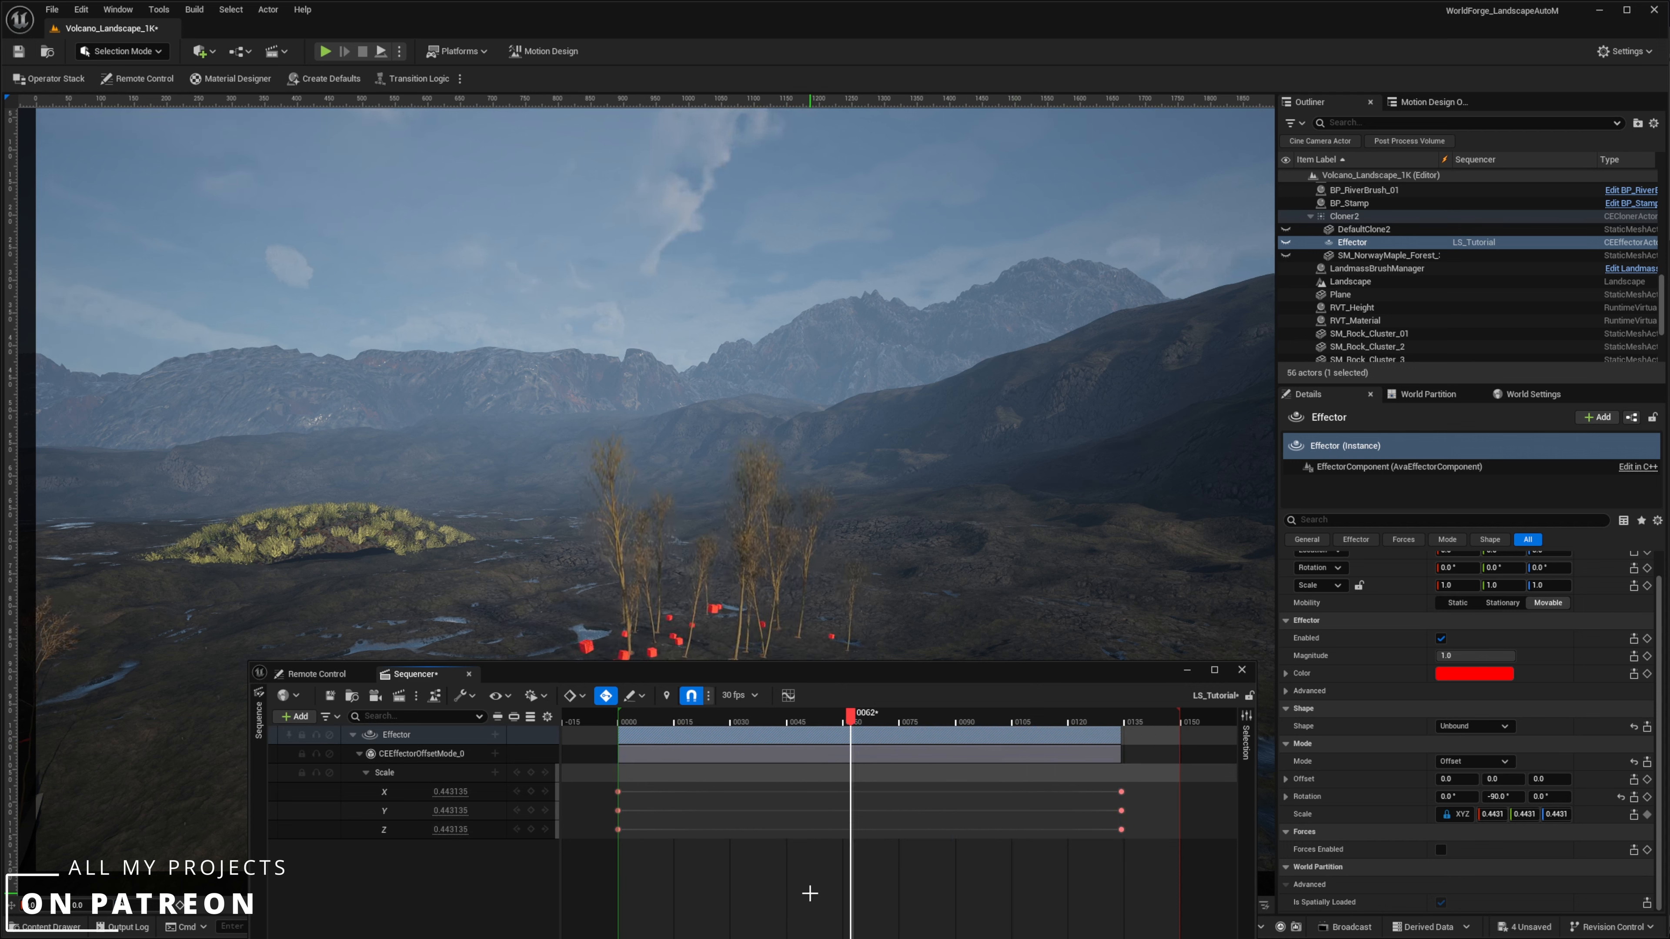
key(space)
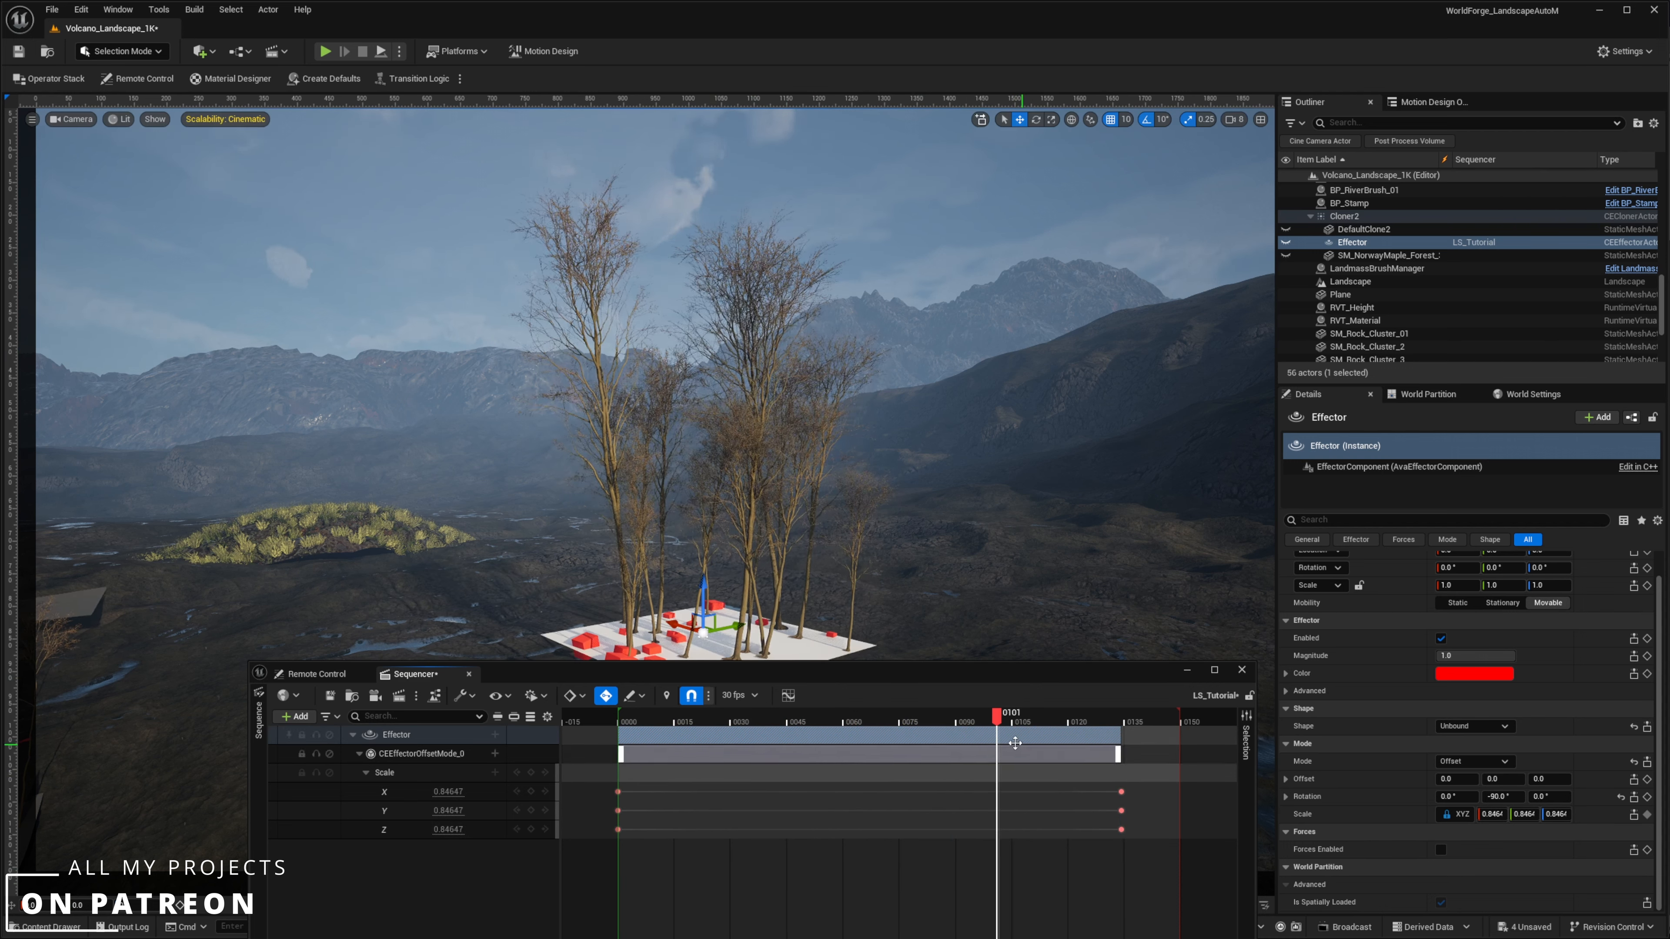
drag(1004, 721, 873, 753)
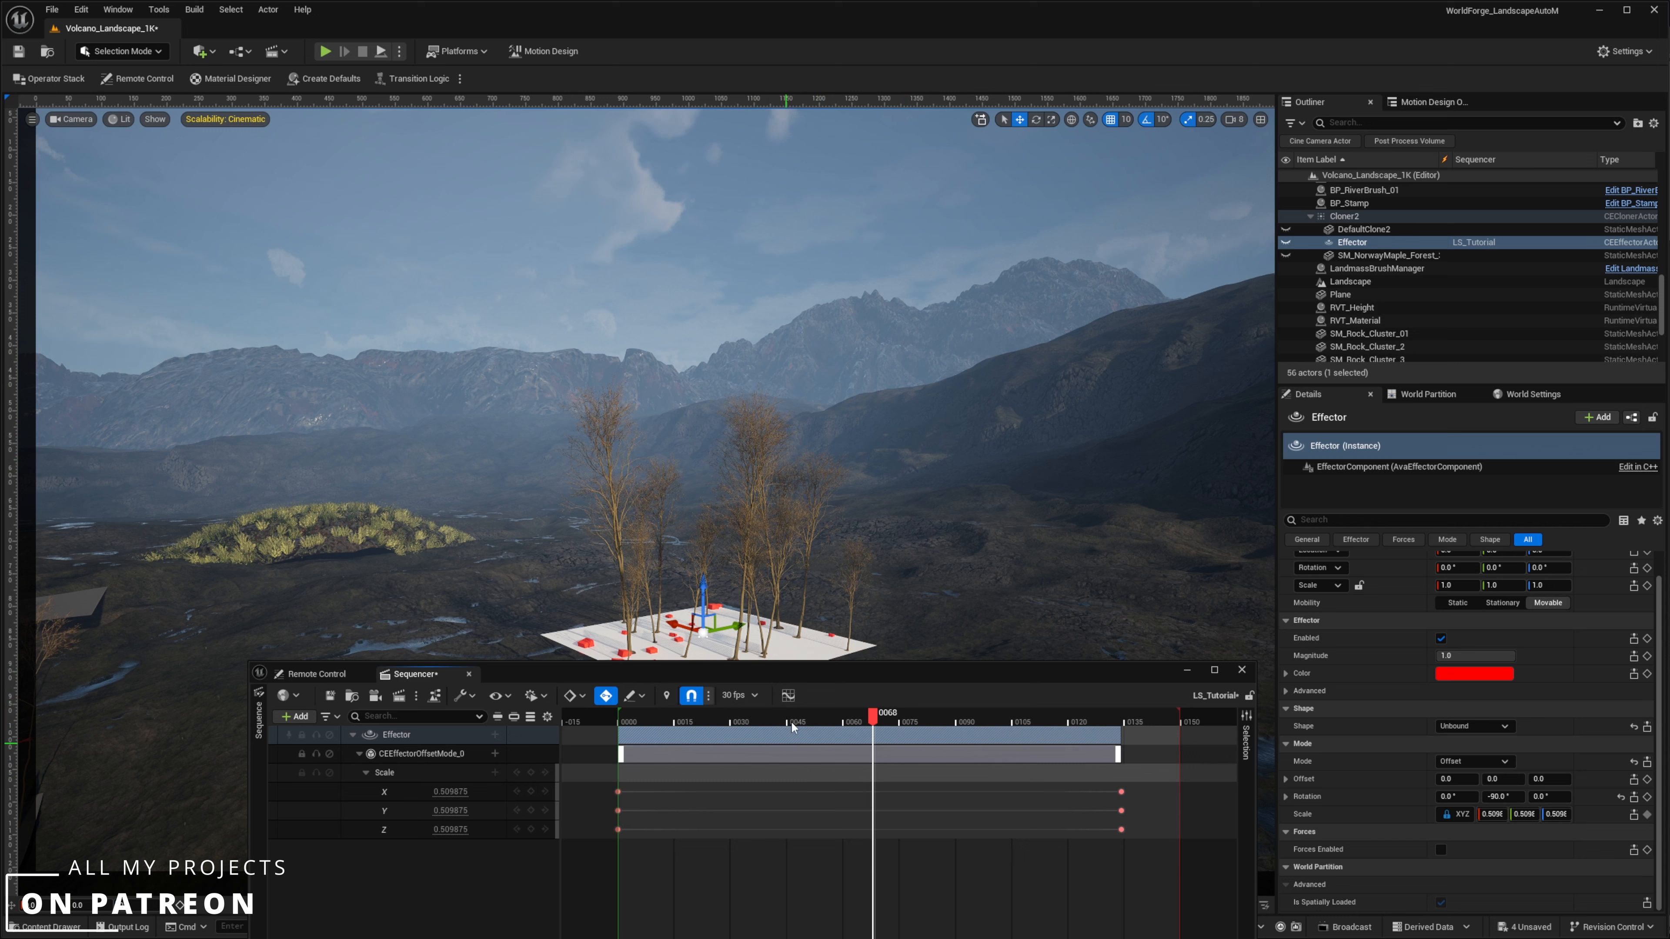
Move the Sequencer window clear of the viewport and select the SM_NorwayMaple_Forest_3 mesh under Cloner2.
mouse_move(888, 666)
mouse_down()
mouse_move(908, 628)
mouse_move(888, 689)
mouse_up()
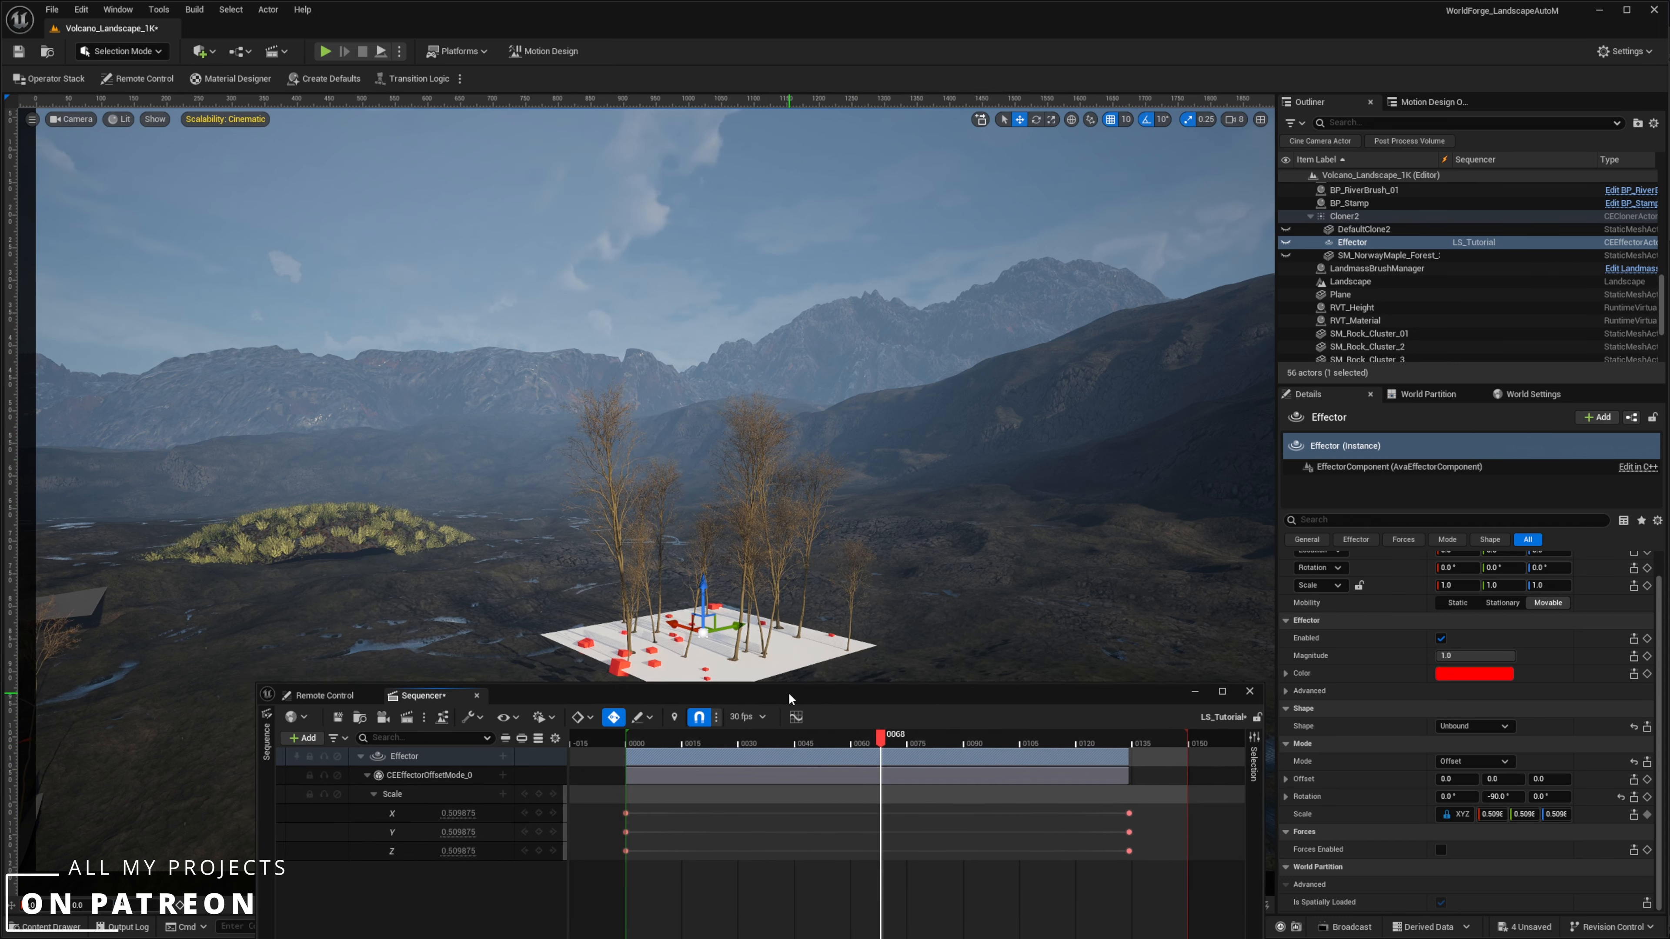
drag(786, 697, 786, 938)
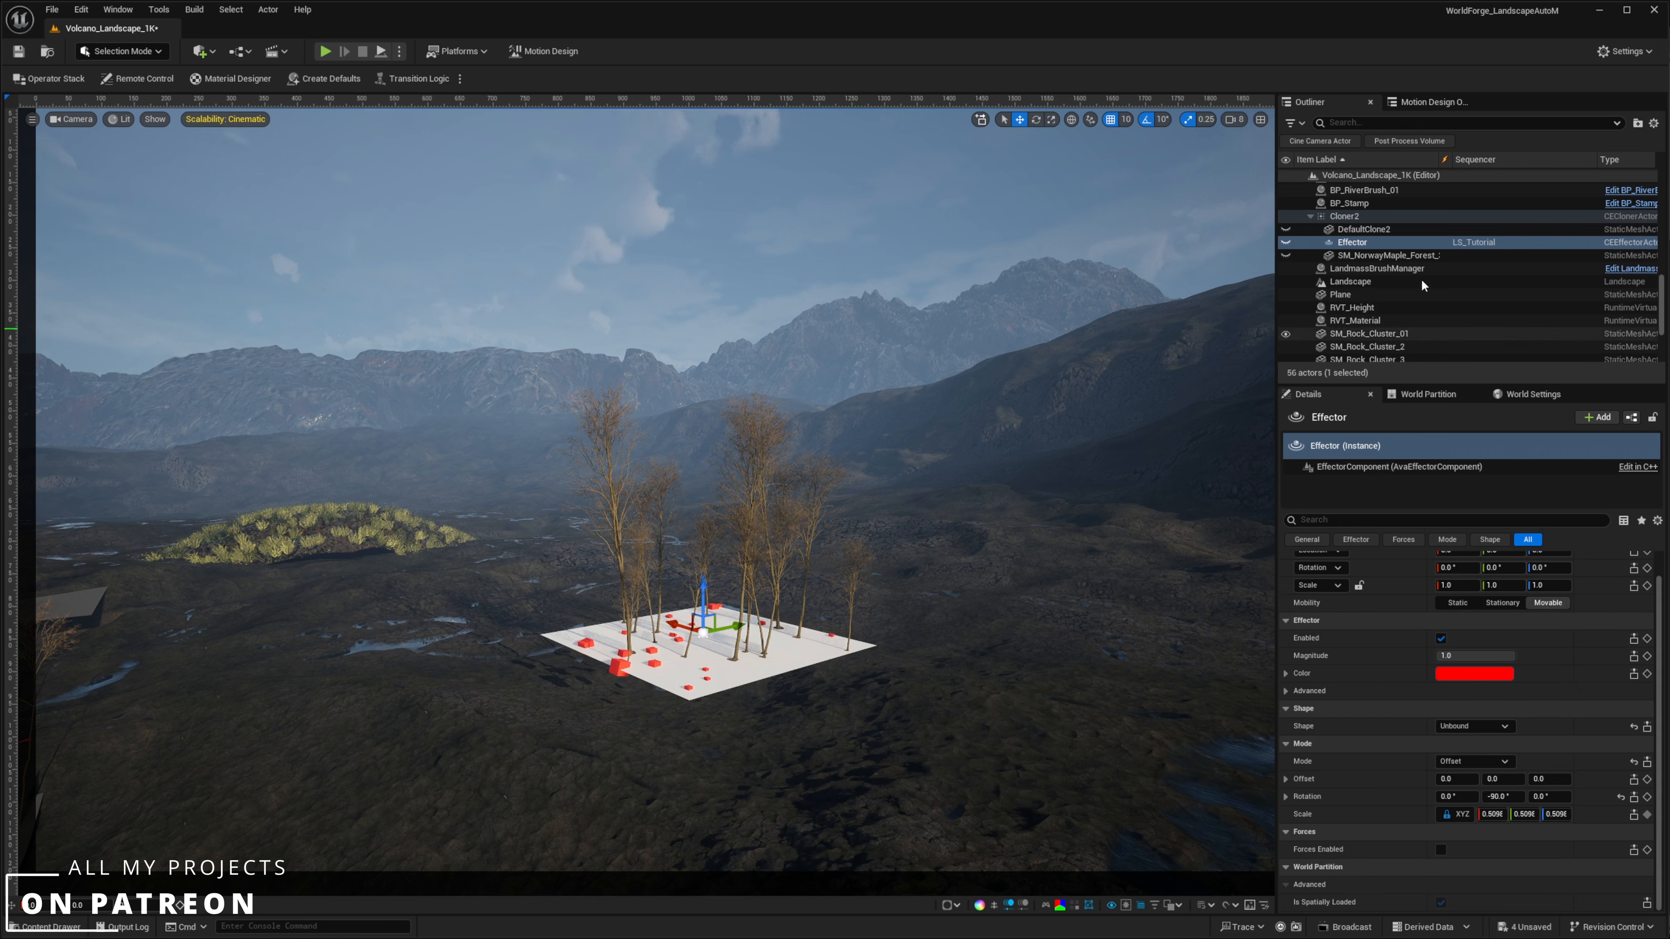
click(1394, 256)
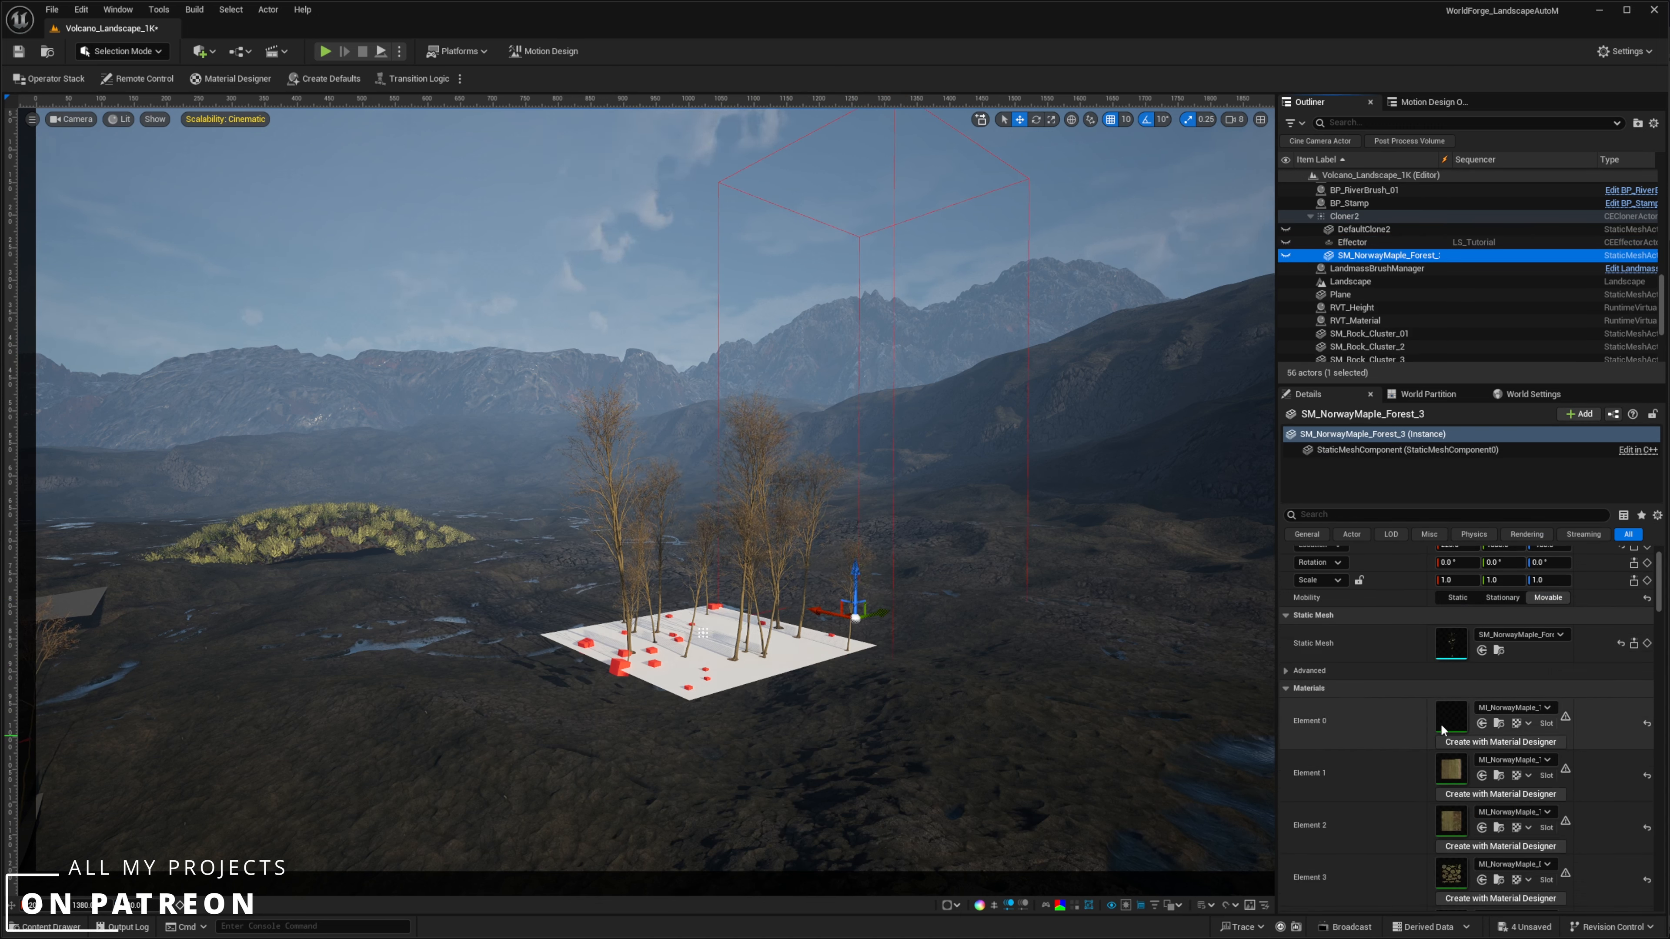